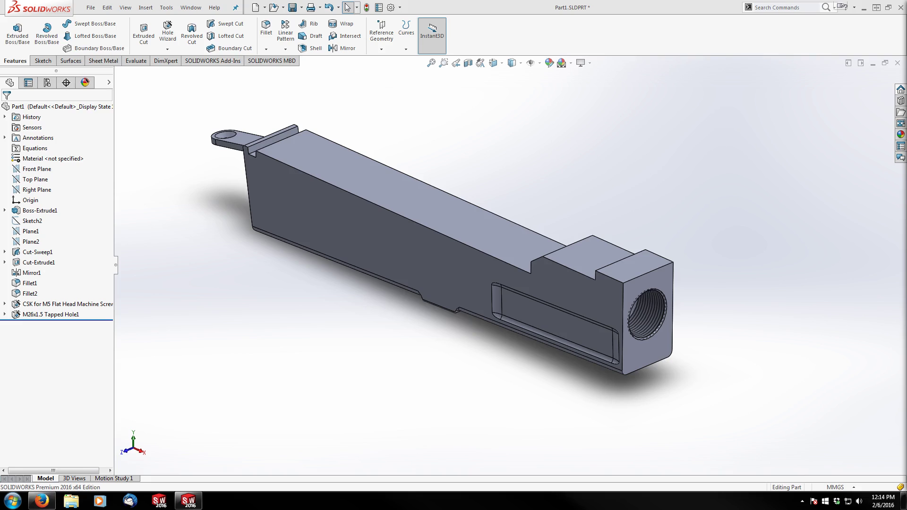
- Examine the scanned blueprint's longitudinal section around the threaded end for the internal bore dimensions
key("super+shift+Left")
mouse_move(260, 269)
left_mouse_down()
mouse_move(440, 236)
mouse_move(563, 236)
mouse_move(576, 296)
left_mouse_up()
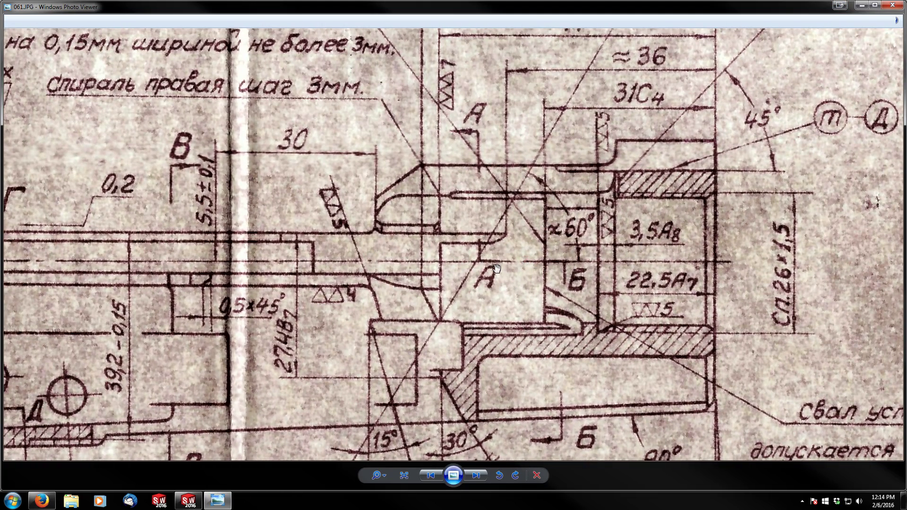
scroll(497, 269, "down", 5)
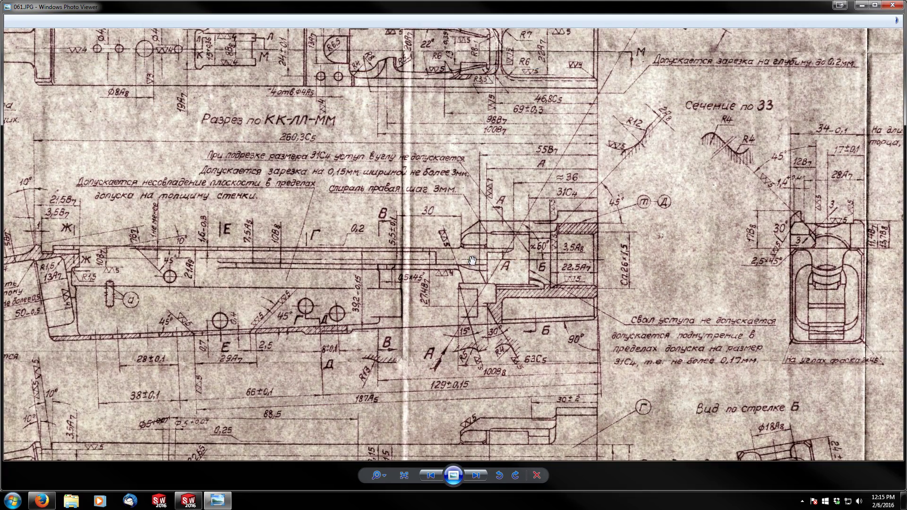
left_click_drag(519, 268, 519, 227)
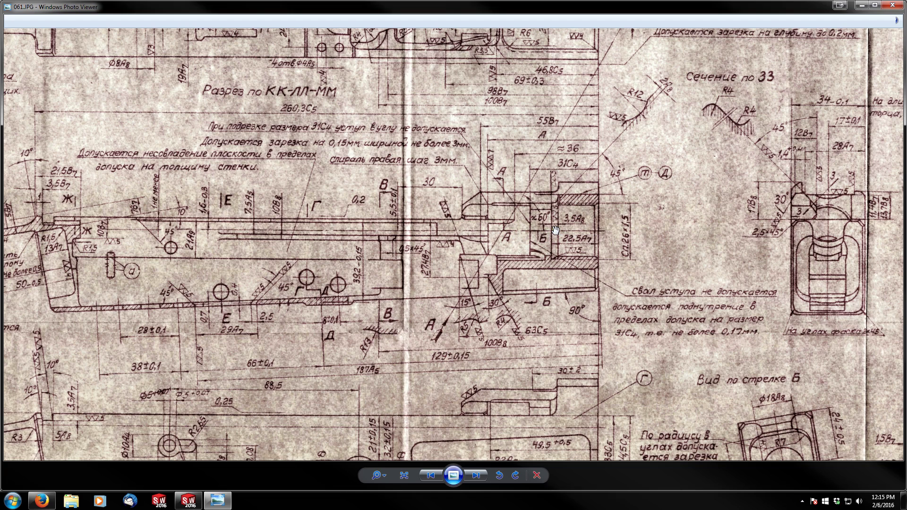
left_click_drag(555, 231, 640, 280)
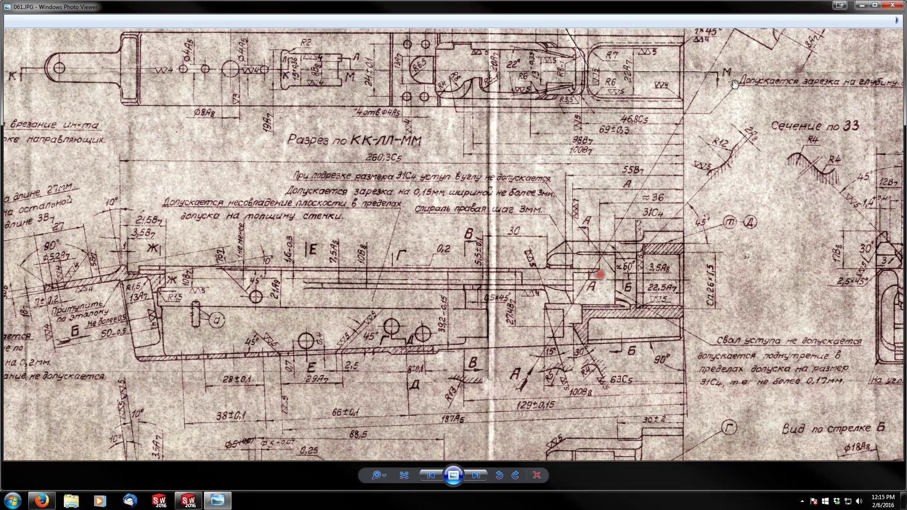
left_click(839, 8)
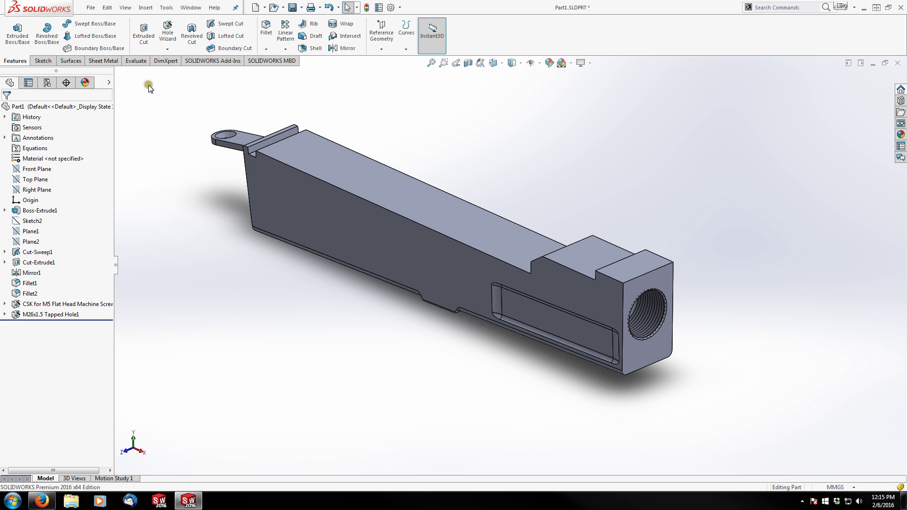
- Start a new sketch on the Front Plane
left_click(43, 60)
left_click(14, 29)
left_click(115, 73)
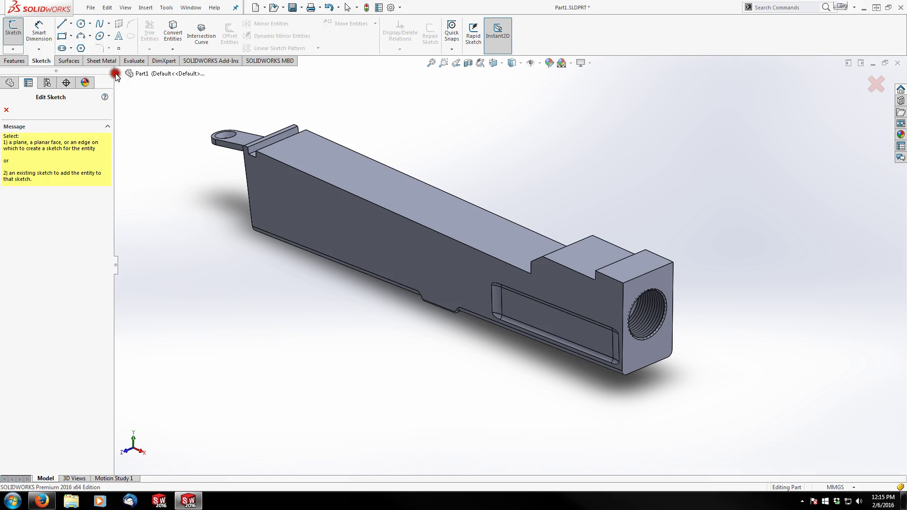
left_click(160, 134)
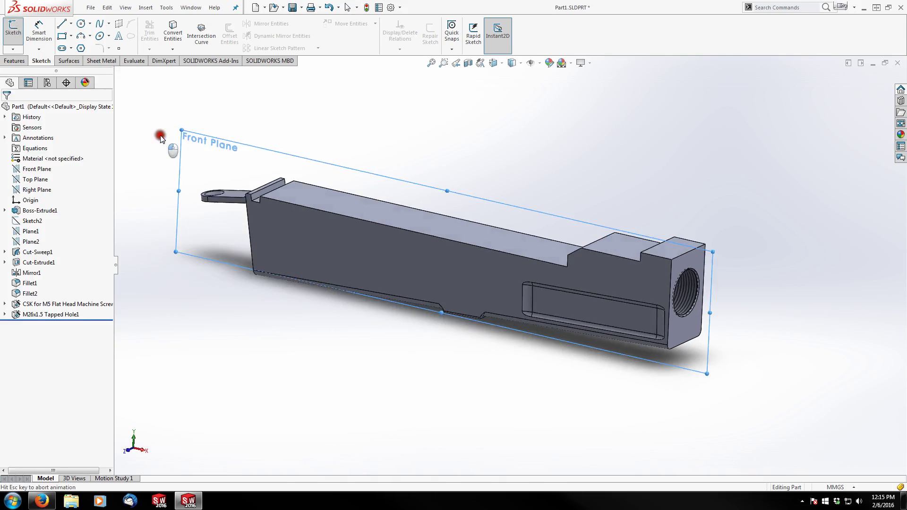
- Set the display style to Hidden Lines Visible for the area around the tapped hole
scroll(719, 259, "down", 5)
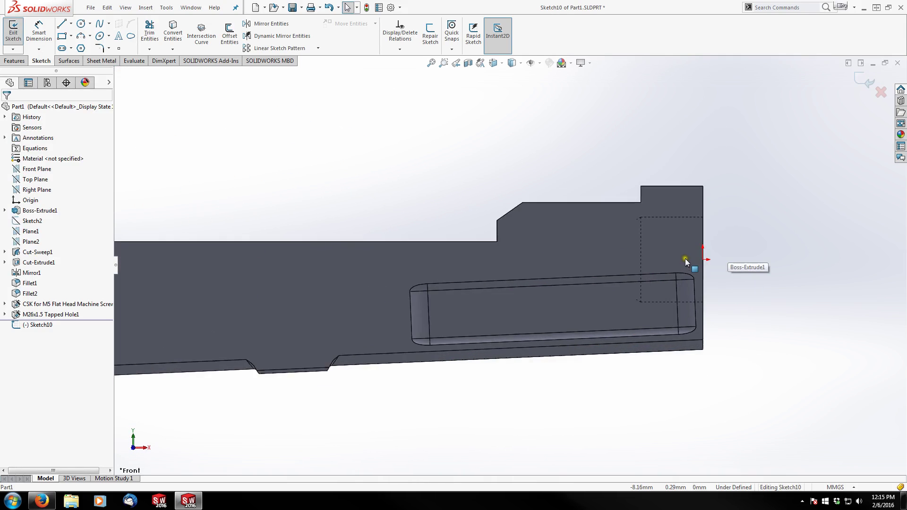
mouse_move(513, 64)
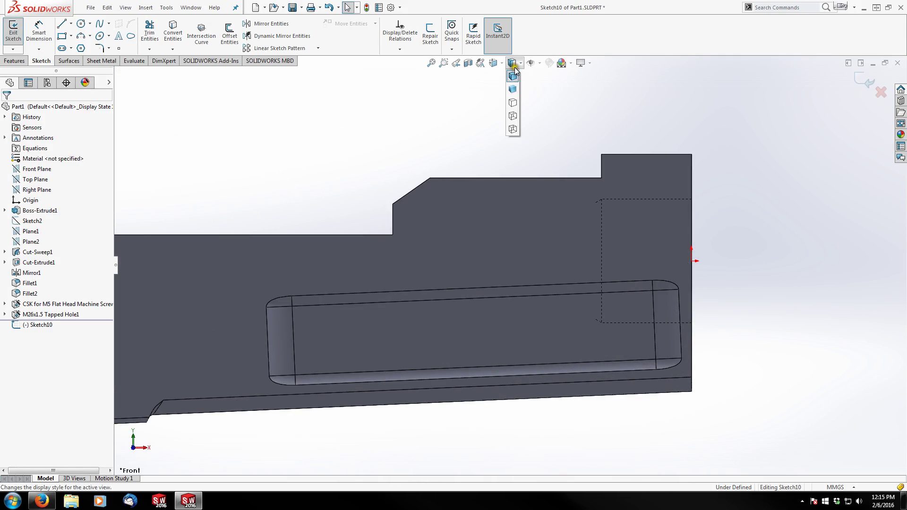
left_click(513, 117)
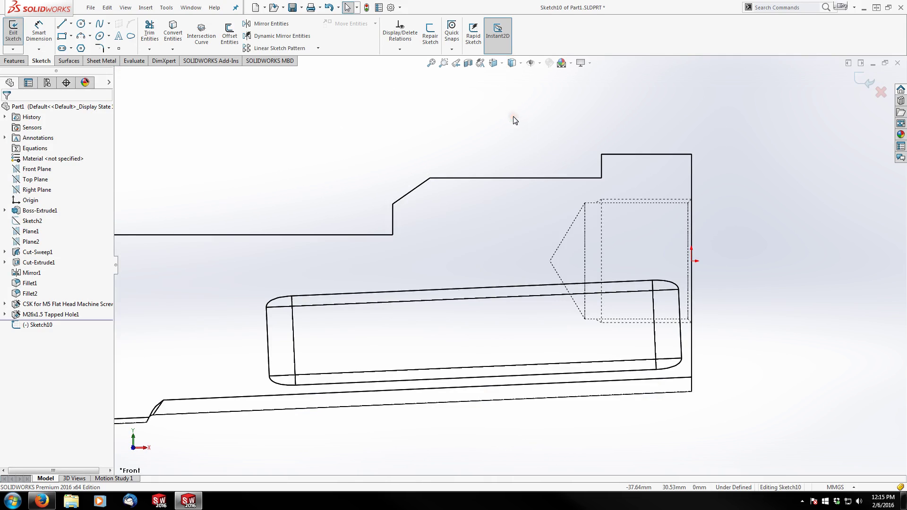
scroll(629, 266, "down", 2)
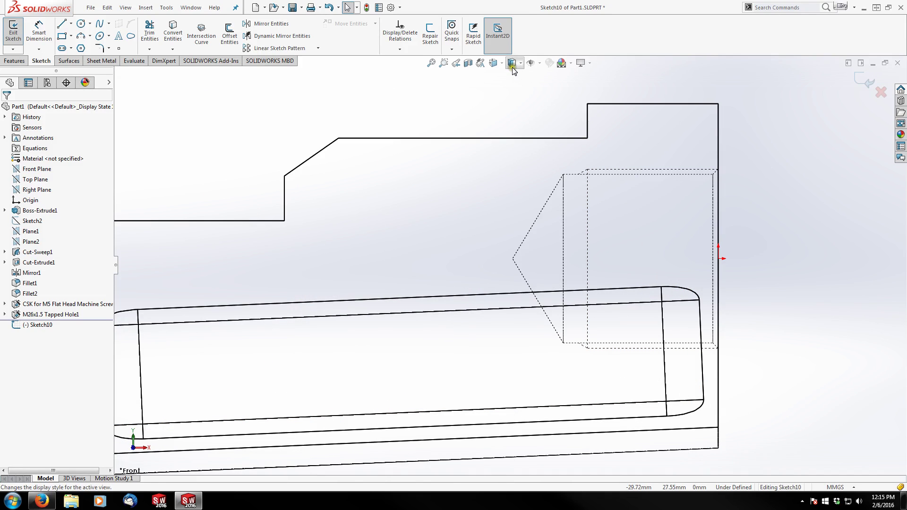
mouse_move(513, 66)
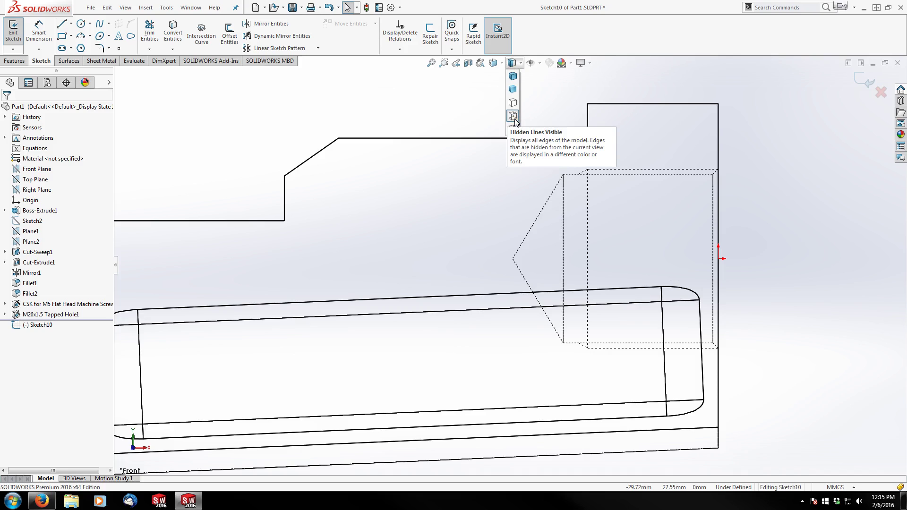
left_click(480, 106)
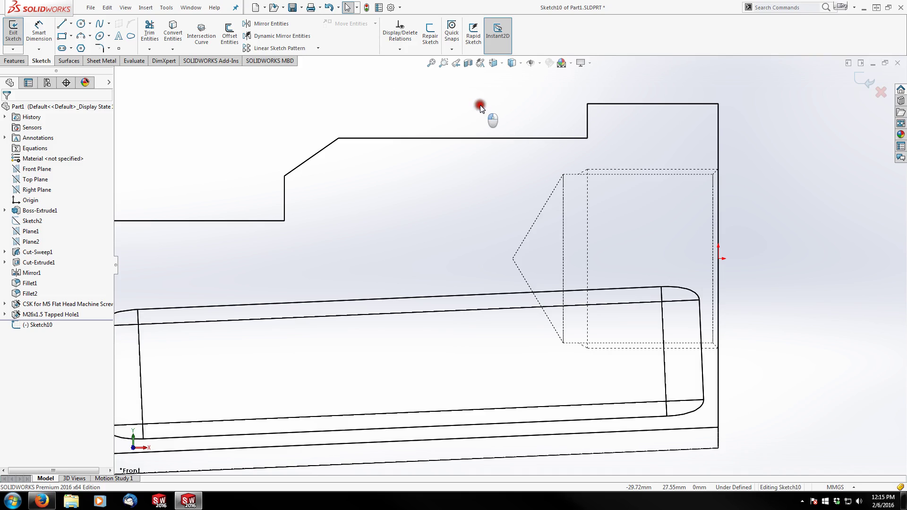
left_click(499, 130)
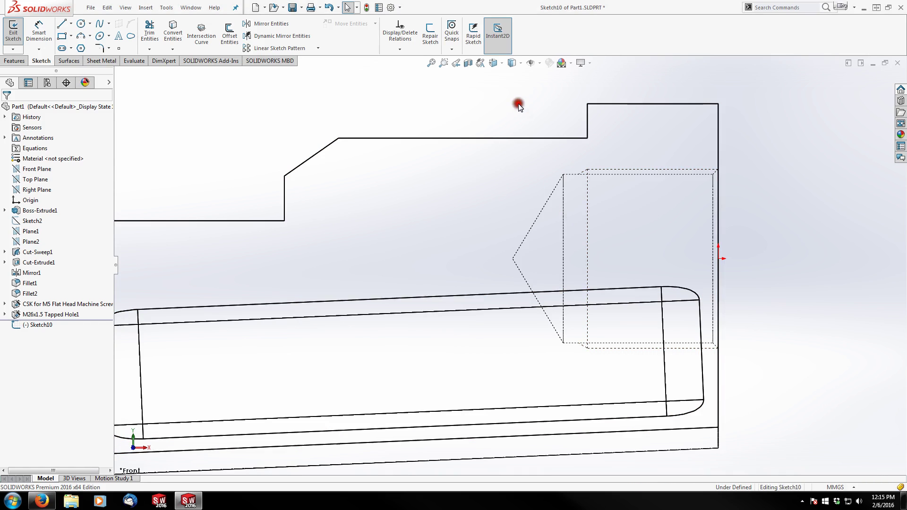
- Sketch two collinear horizontal lines from the origin into the part, about 20 mm and 22 mm long, and make the first one construction geometry
left_click(62, 24)
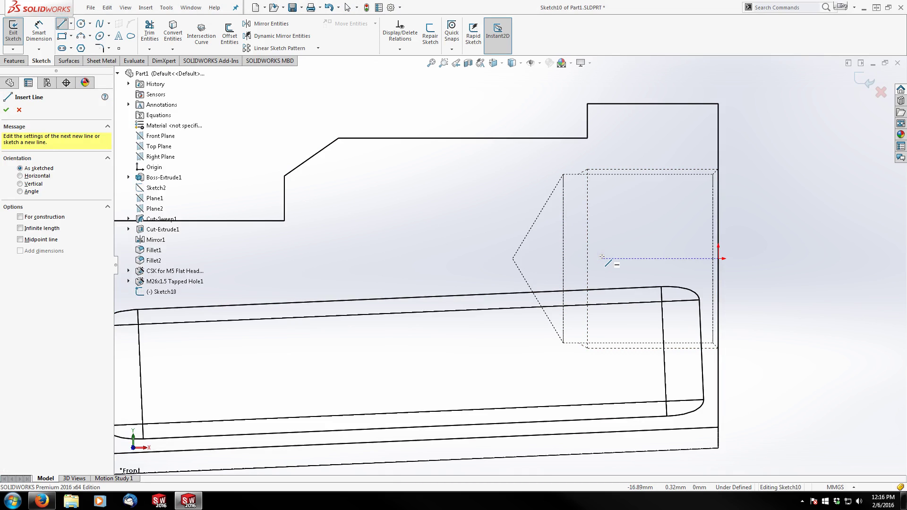
left_click(718, 258)
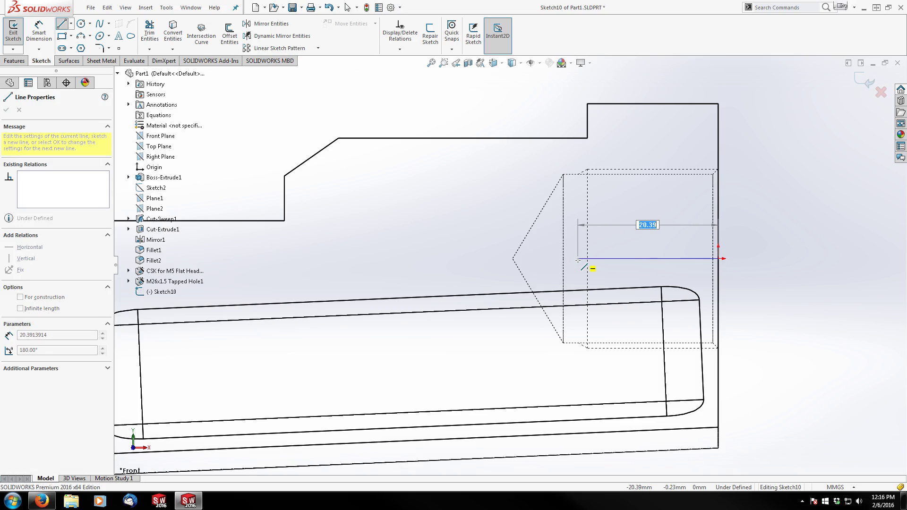
left_click(578, 259)
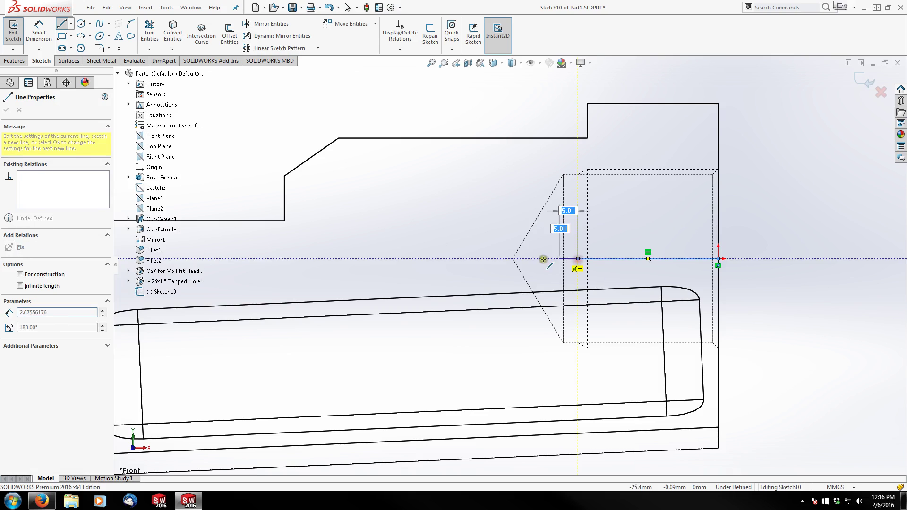
left_click(427, 259)
key("Escape")
left_click(607, 260)
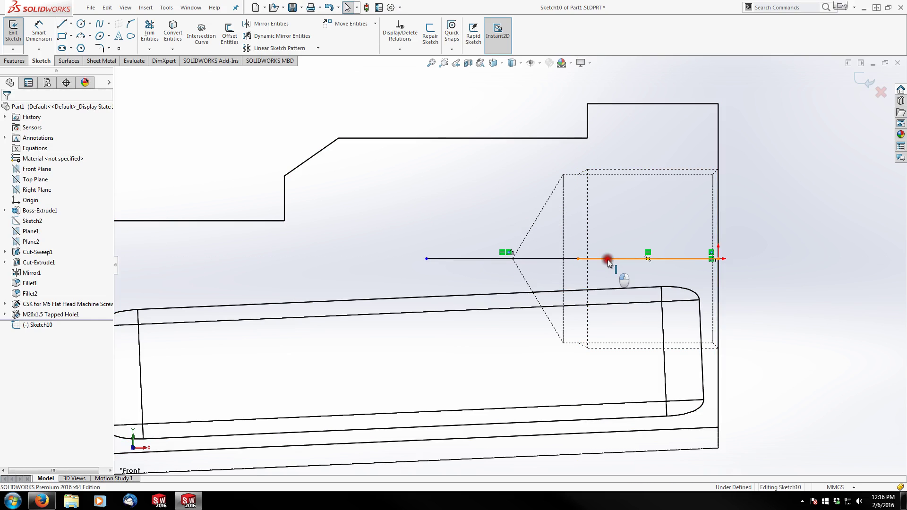
left_click(648, 233)
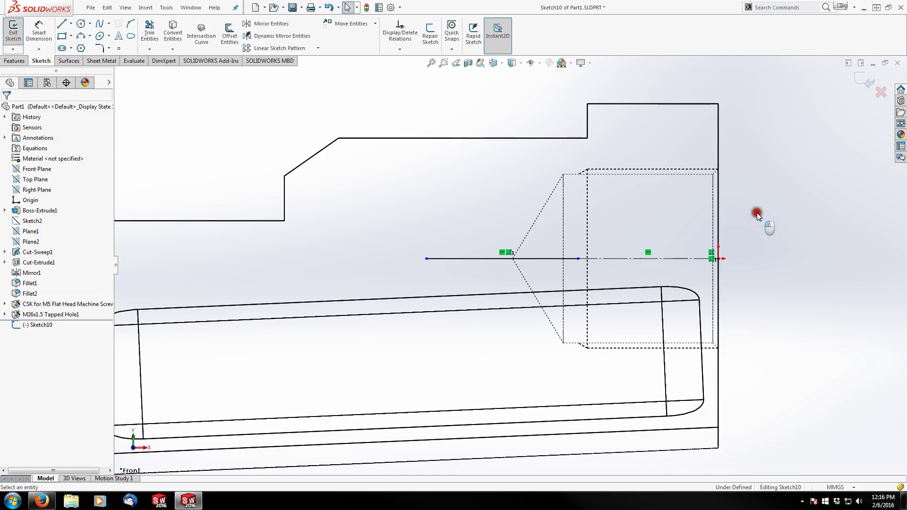
- Sketch a closed profile above the solid axis line, about 12 mm high, with a notch about 1.5 mm deep and 4.5 mm wide in its upper edge
left_click(61, 27)
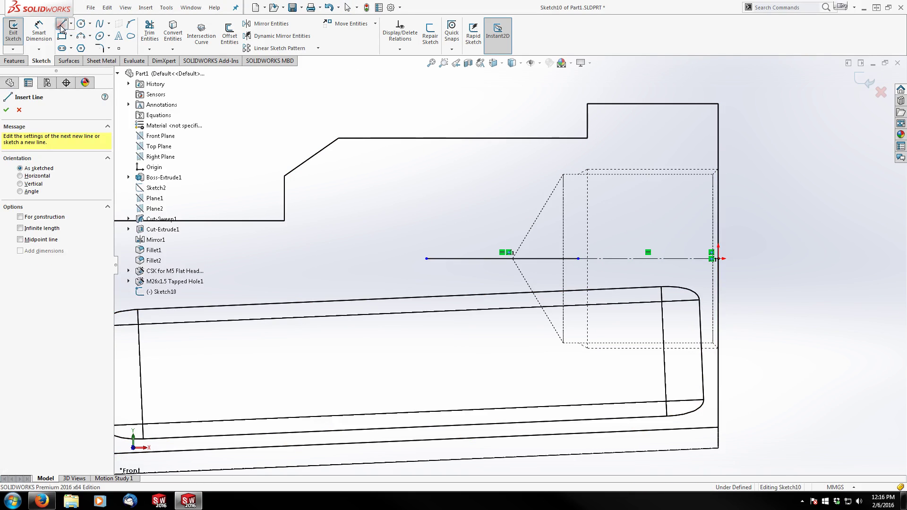
left_click(426, 258)
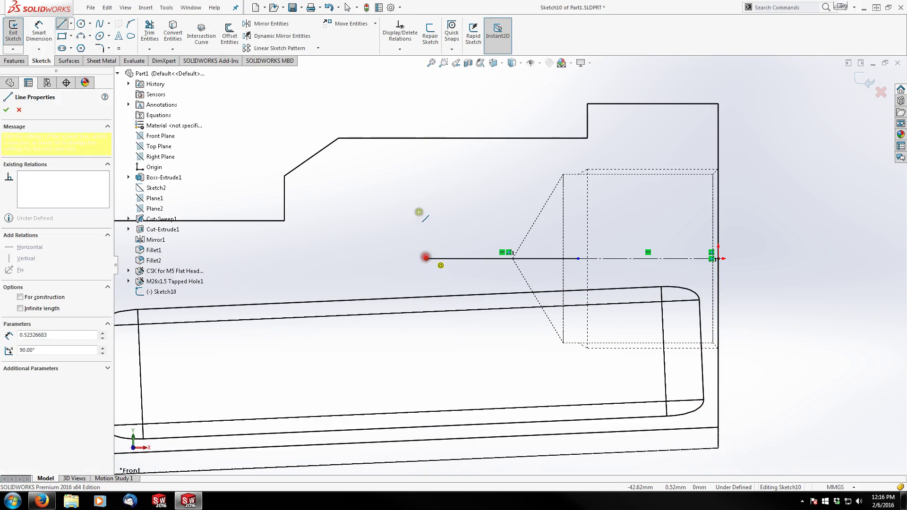
left_click(426, 175)
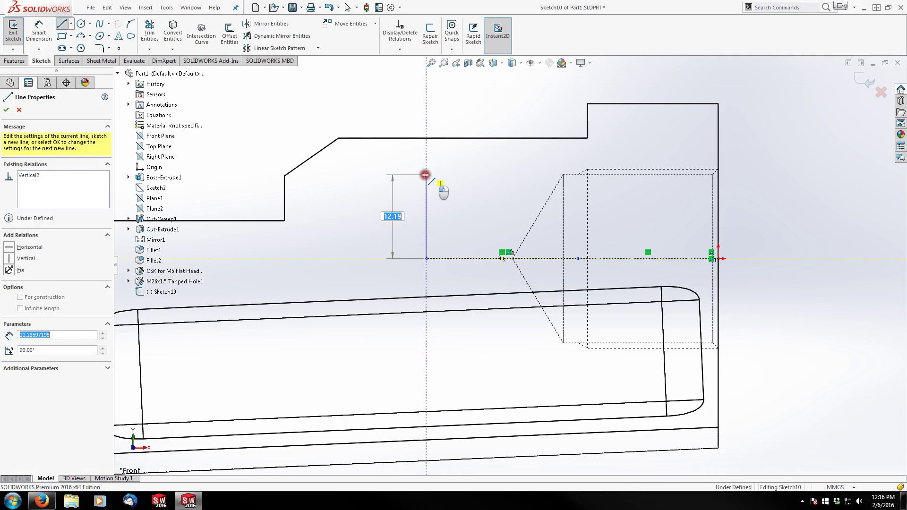
left_click(517, 175)
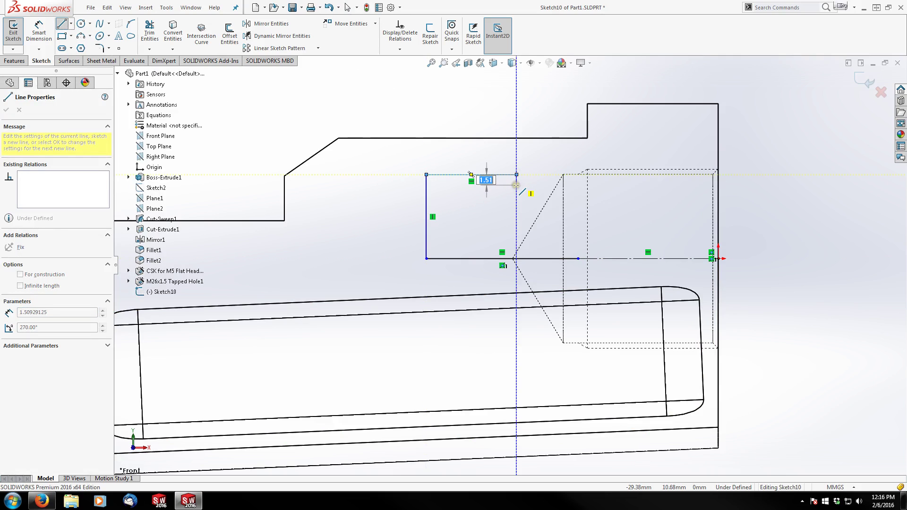
left_click(516, 185)
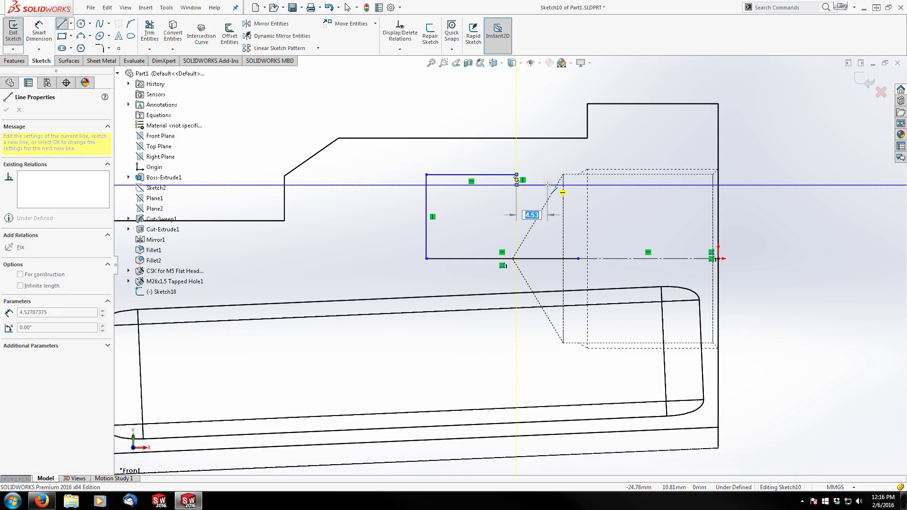
left_click(548, 184)
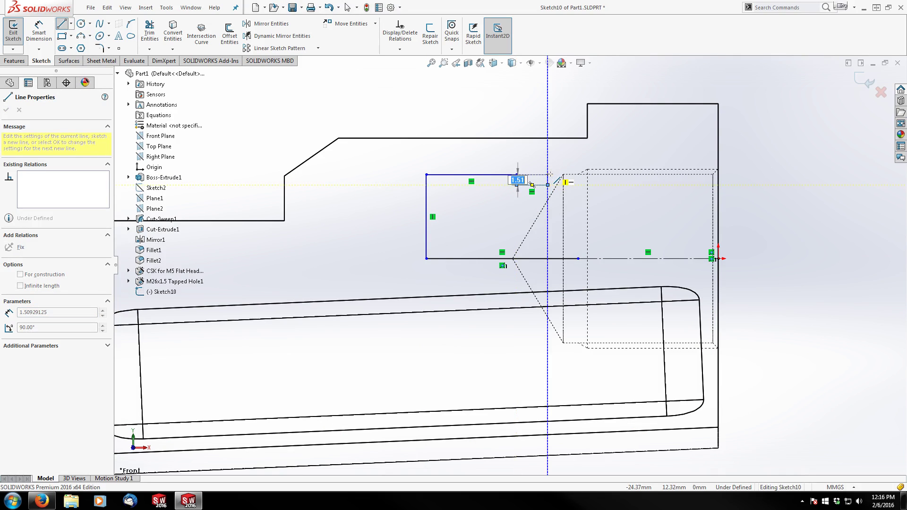
left_click(547, 175)
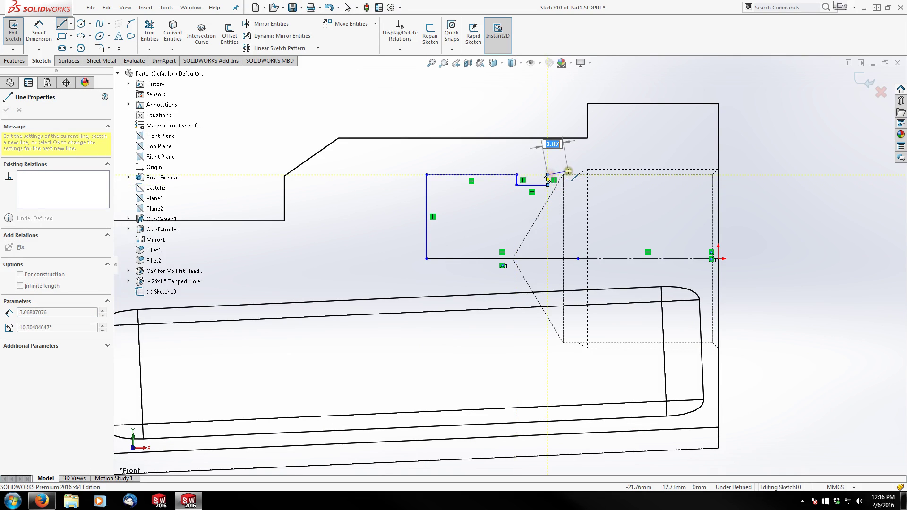
left_click(578, 174)
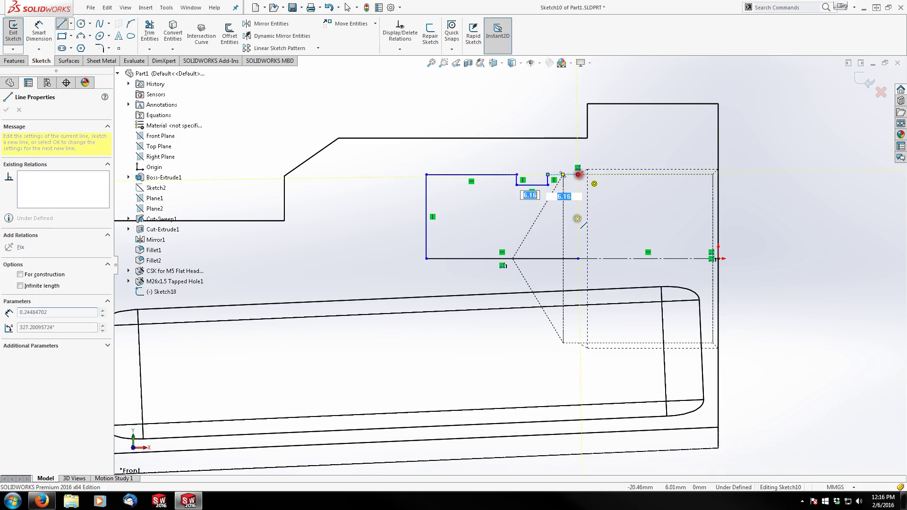
double_click(578, 258)
key("Escape")
left_click(516, 108)
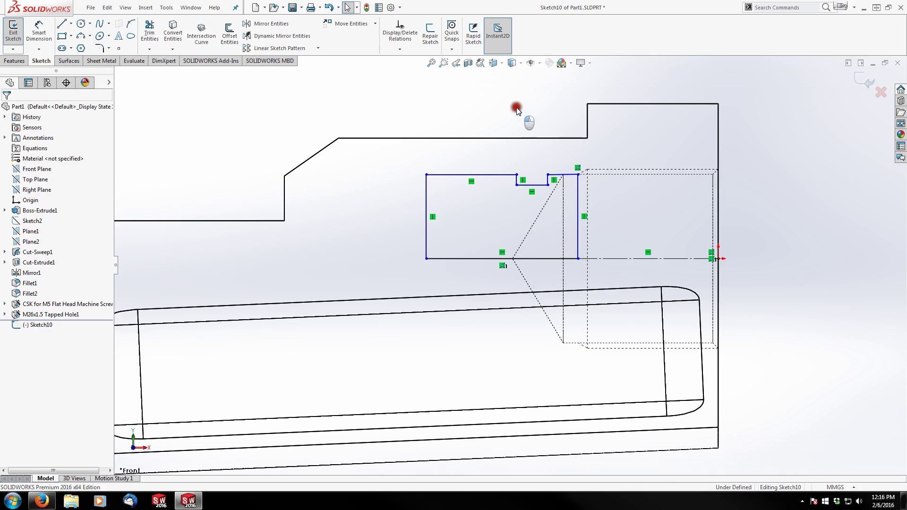
- Dimension the profile's far vertical edge at 51 mm from the part's threaded end face
scroll(605, 157, "up", 1)
scroll(661, 165, "down", 1)
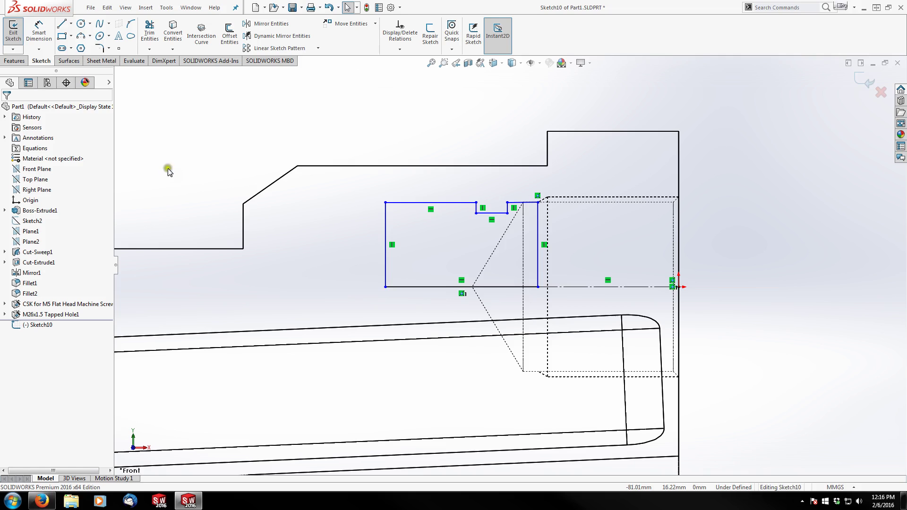
left_click(38, 33)
left_click(385, 212)
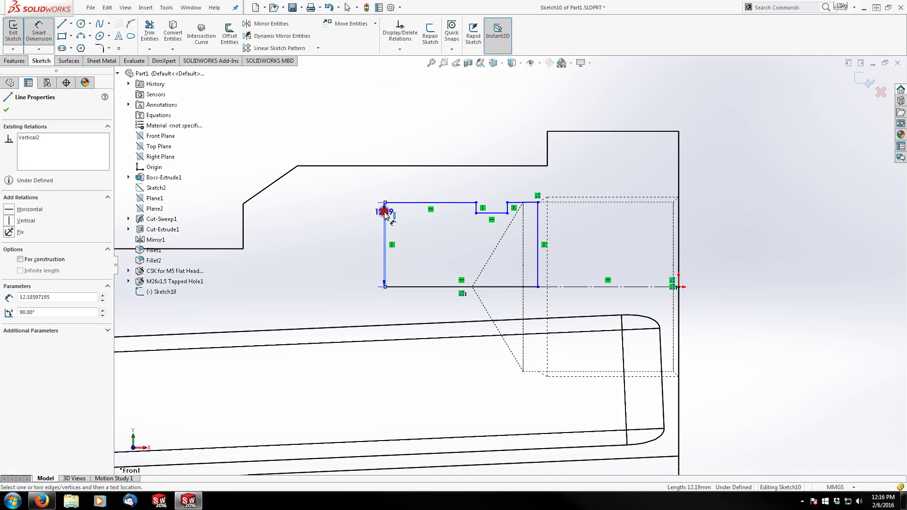
left_click(678, 177)
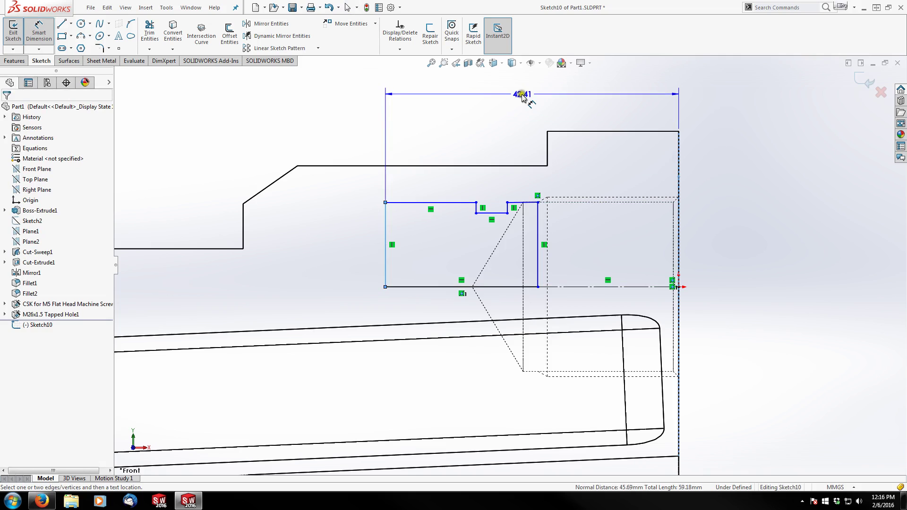
left_click(526, 96)
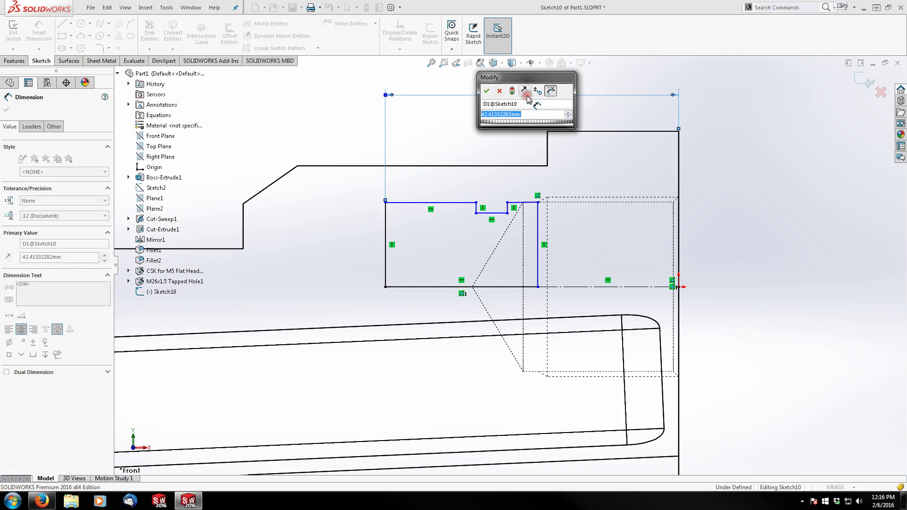
type("51")
key("Return")
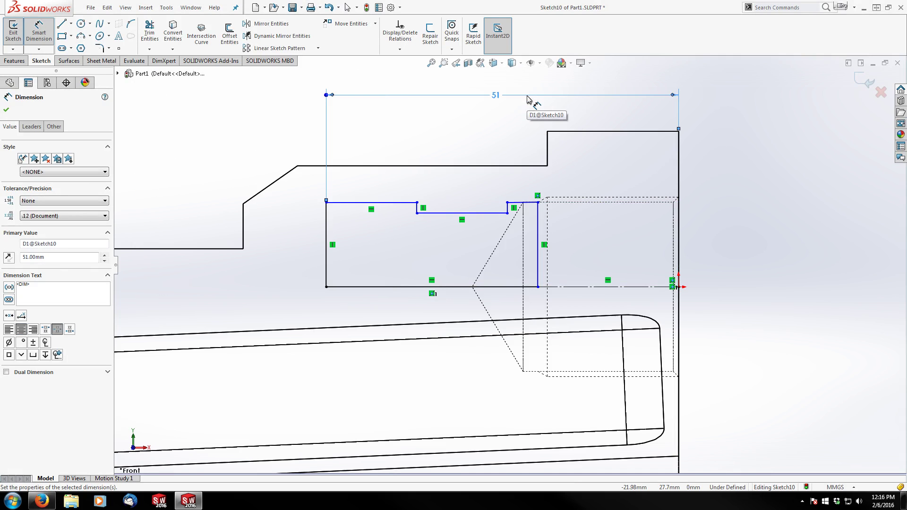
- Dimension the notch's far side at 31 mm from the part's threaded end face
left_click(416, 207)
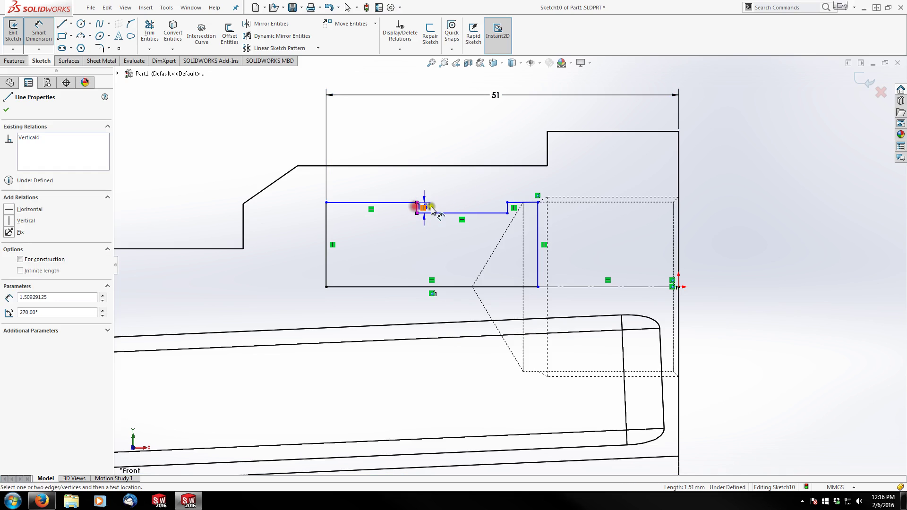
left_click(678, 169)
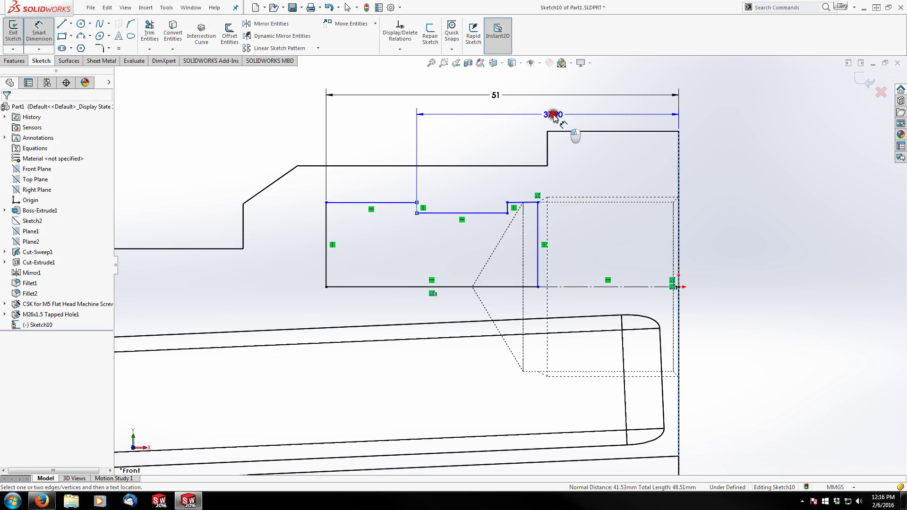
left_click(554, 116)
type("31")
key("Return")
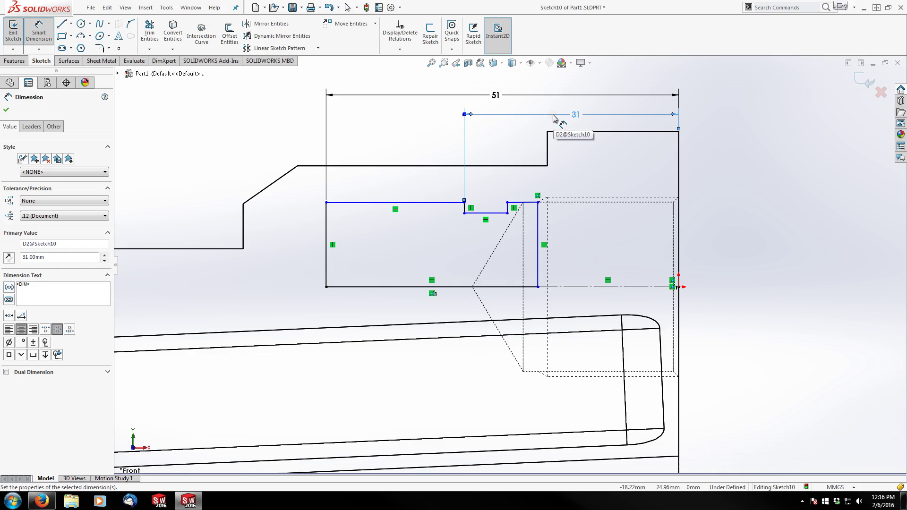
- Dimension the notch's near side at 22.5 mm from the part's threaded end face
left_click(507, 207)
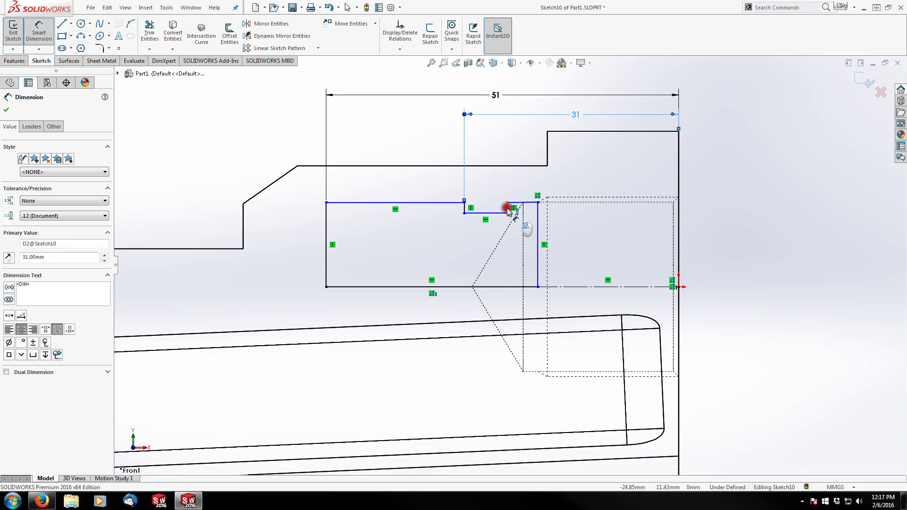
left_click(679, 191)
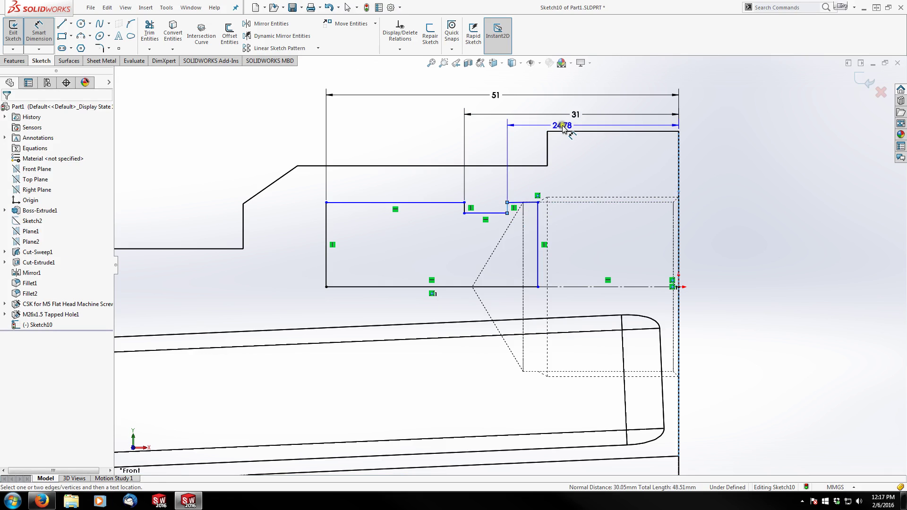
left_click(563, 129)
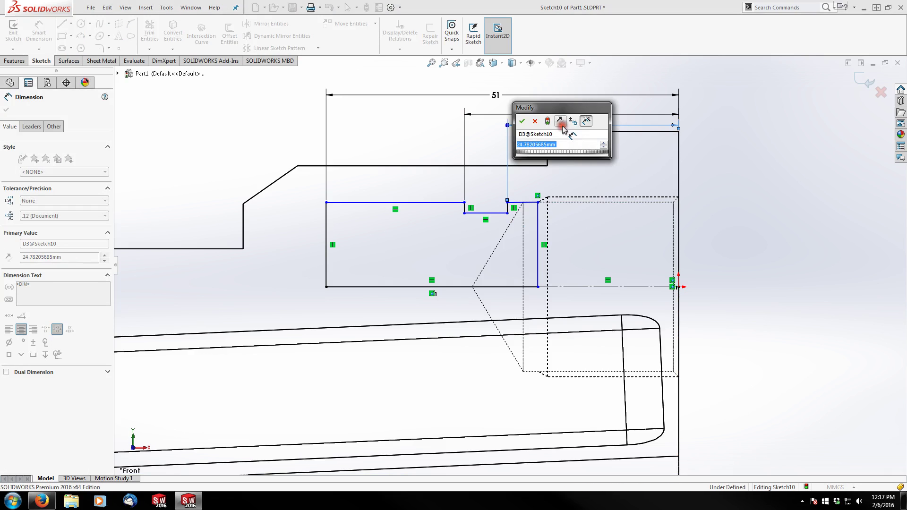
type("22.5")
key("Return")
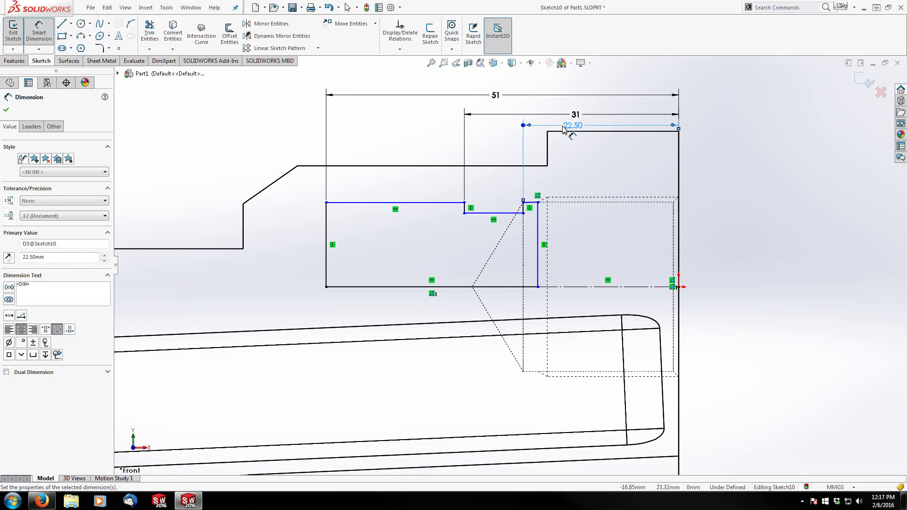
key("Escape")
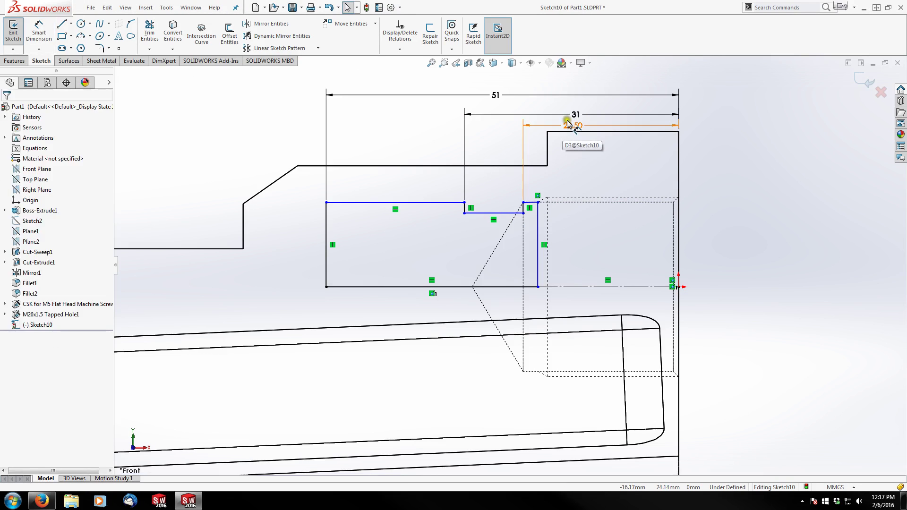
- Move the three stacked horizontal dimensions apart above the part so their texts no longer crowd each other
scroll(556, 120, "up", 2)
left_click_drag(503, 145, 501, 122)
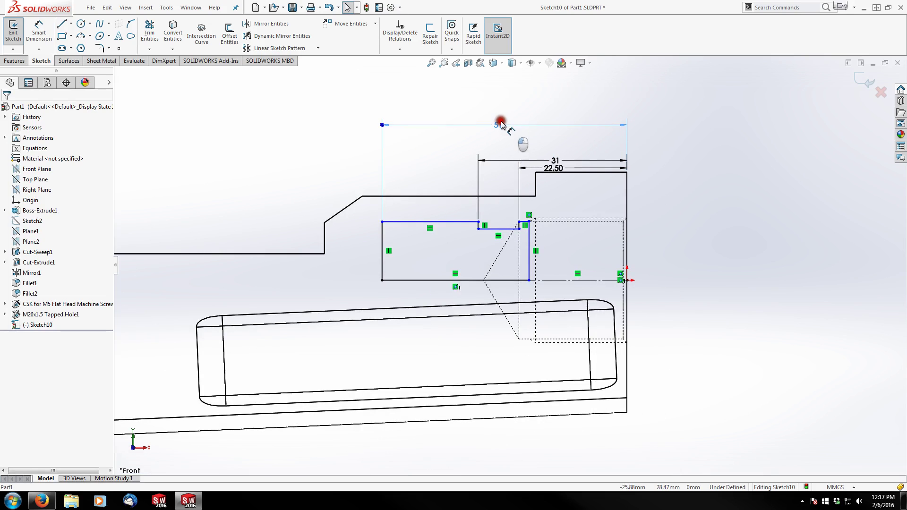
mouse_move(556, 158)
left_mouse_down()
mouse_move(553, 145)
mouse_move(561, 158)
left_mouse_up()
- Centre the text of the 51, 31 and 22.5 mm dimensions between their extension lines
left_click(553, 149, "ctrl")
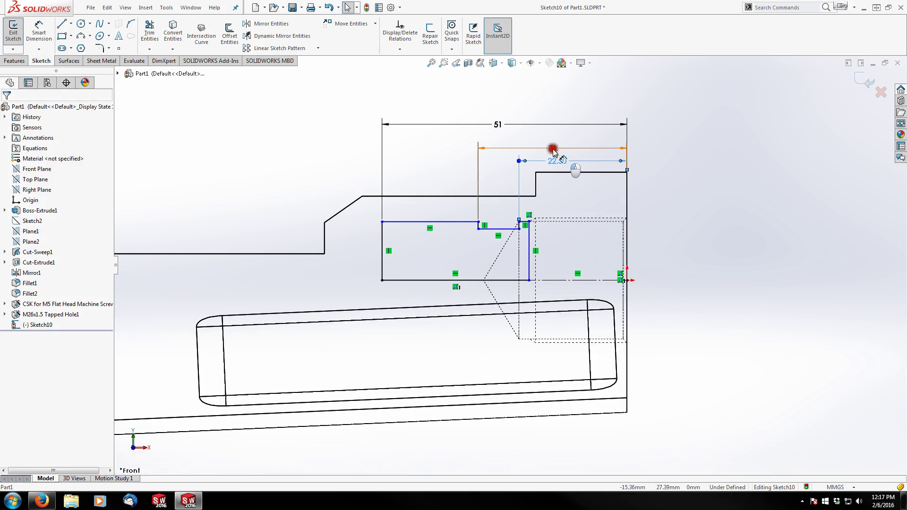
left_click(501, 127, "ctrl")
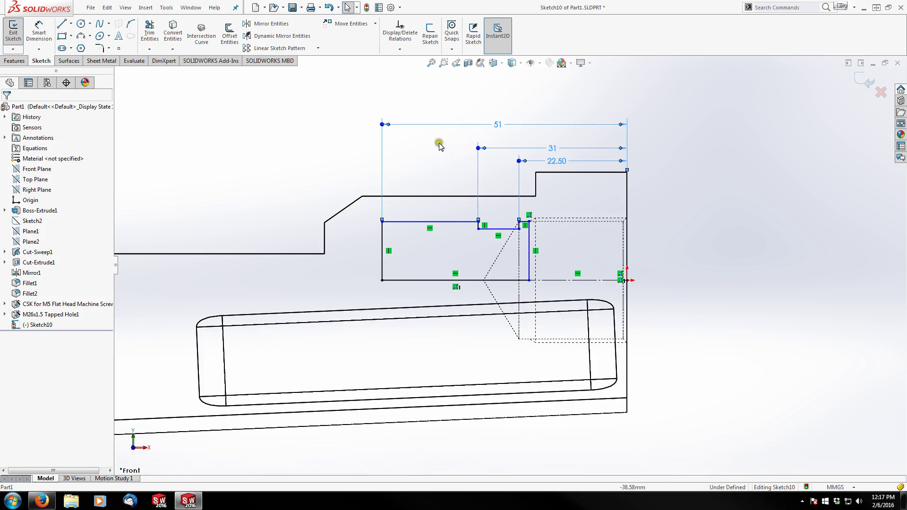
left_click(456, 143)
left_click(472, 125)
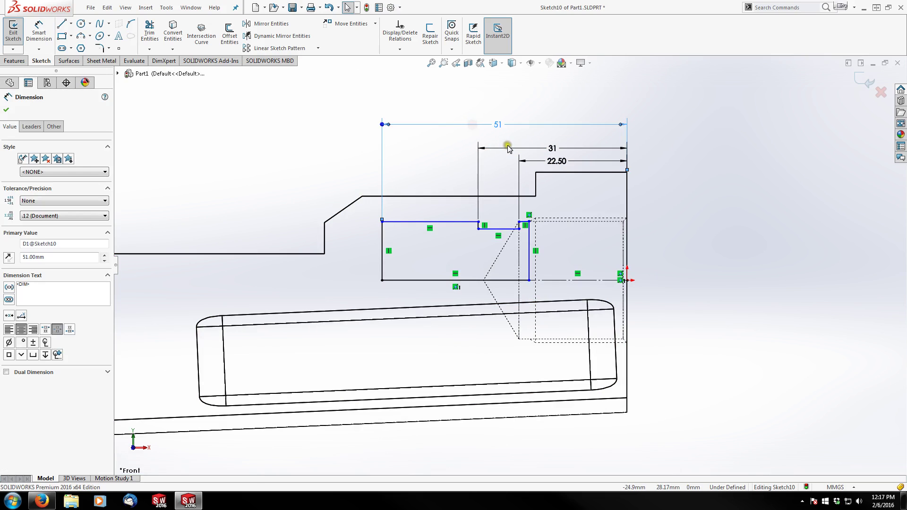
left_click(507, 148, "ctrl")
left_click(540, 162, "ctrl")
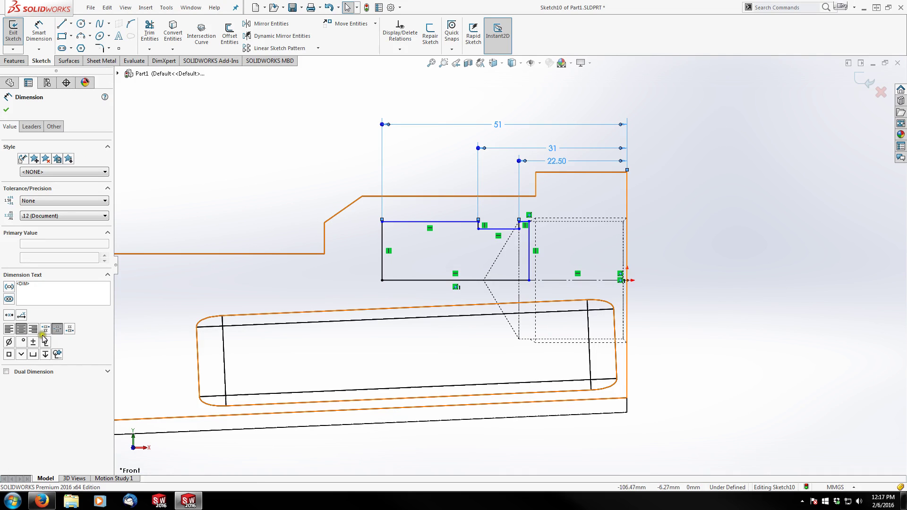
left_click(14, 316)
left_click(238, 135)
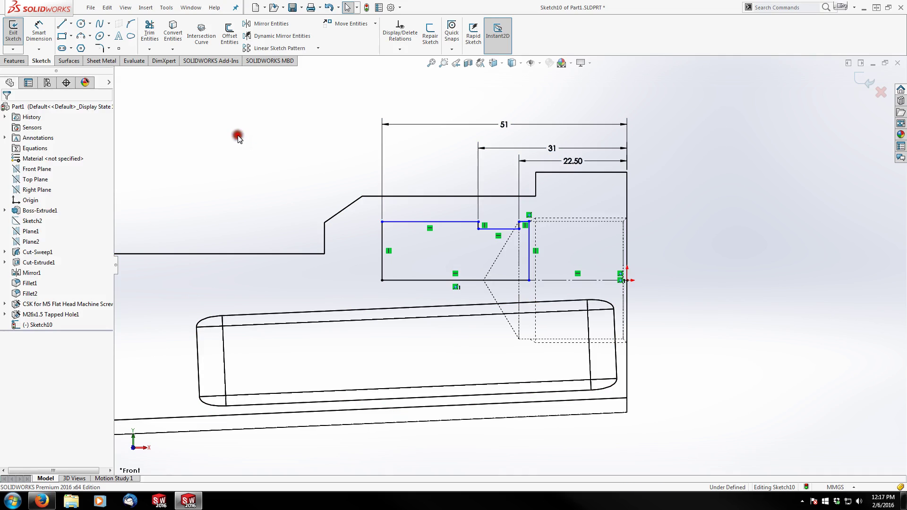
- Raise the horizontal dimensions slightly to space them evenly above the part
left_click_drag(500, 125, 502, 117)
left_click_drag(551, 147, 571, 156)
left_click(661, 161)
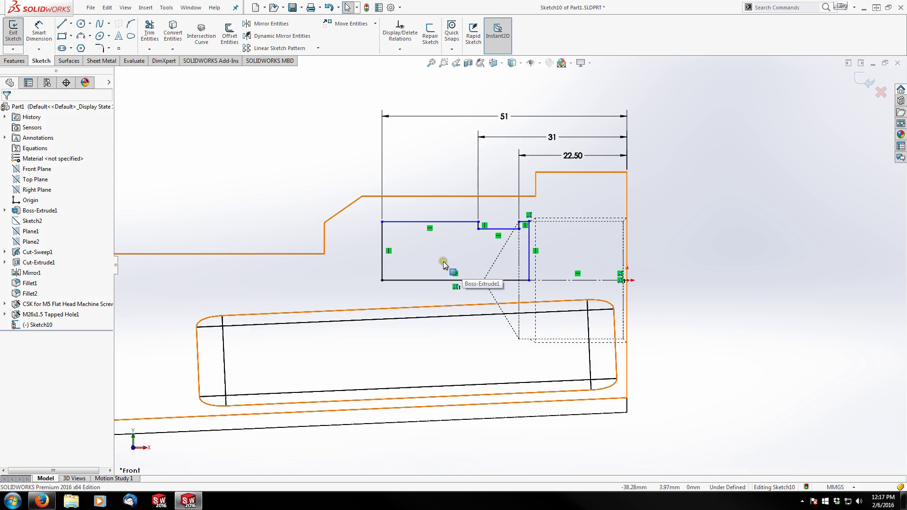
- Dimension the notch's horizontal edge at 11.5 mm from the construction axis line
left_click(41, 28)
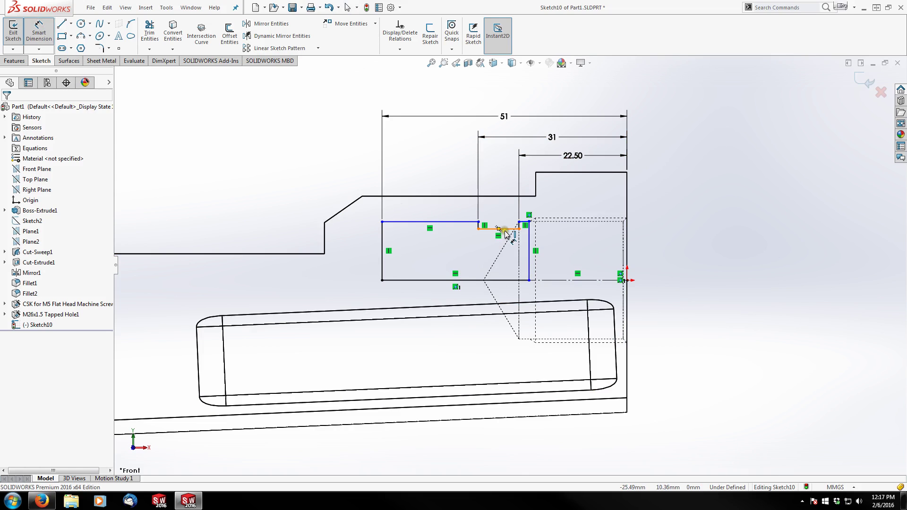
left_click(505, 229)
left_click(568, 279)
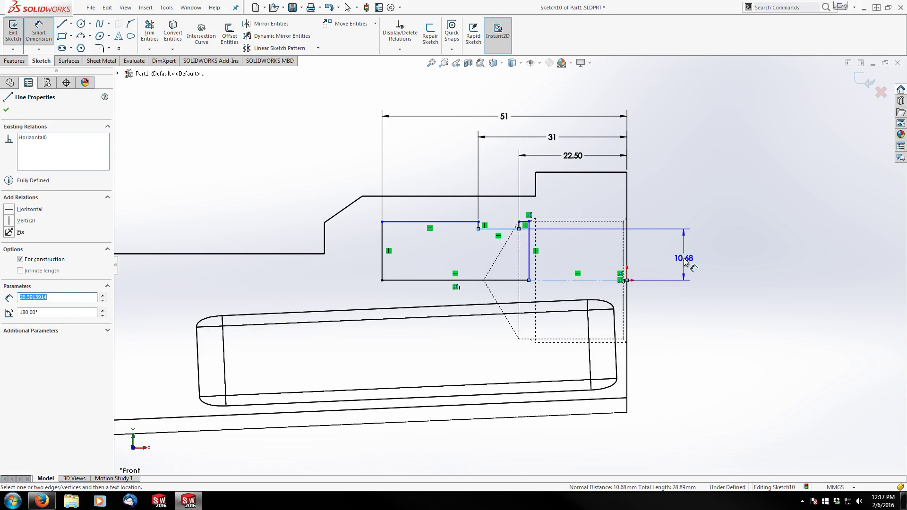
left_click(685, 261)
type("11.5")
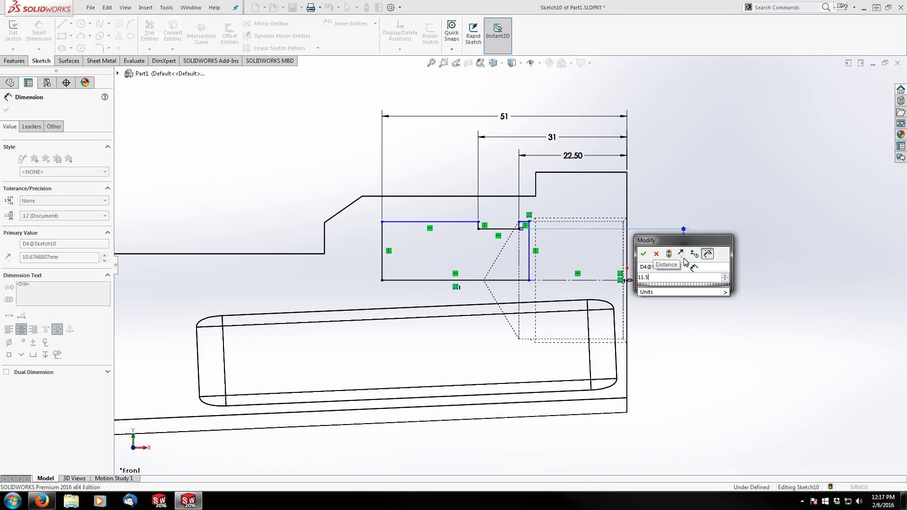
key("Return")
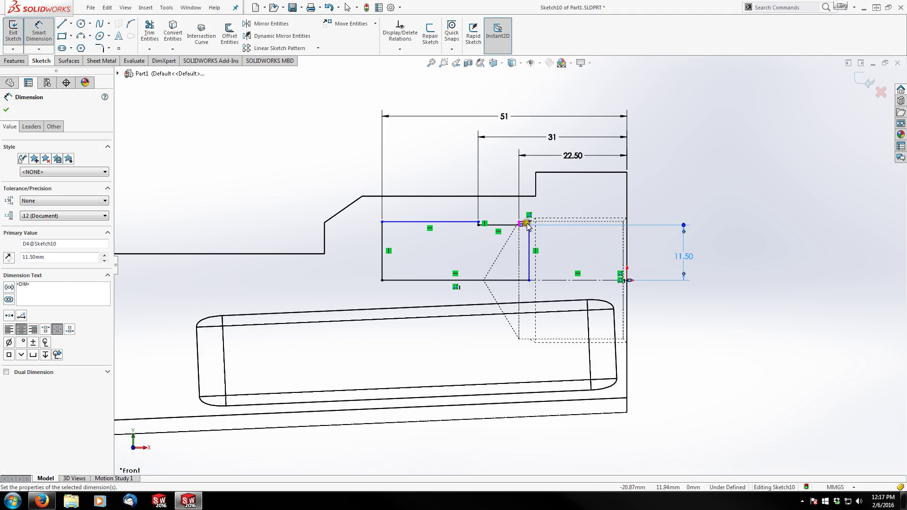
scroll(530, 215, "down", 5)
left_click(513, 237)
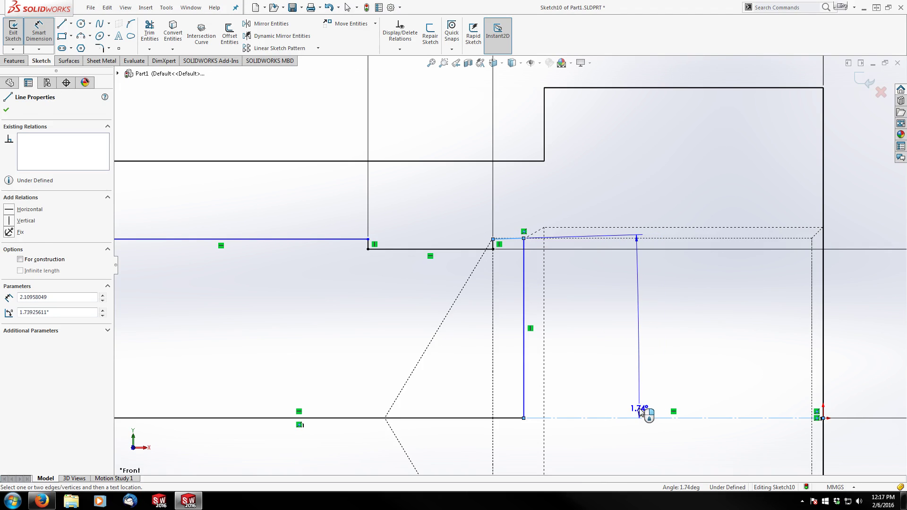
key("Escape")
key("Escape")
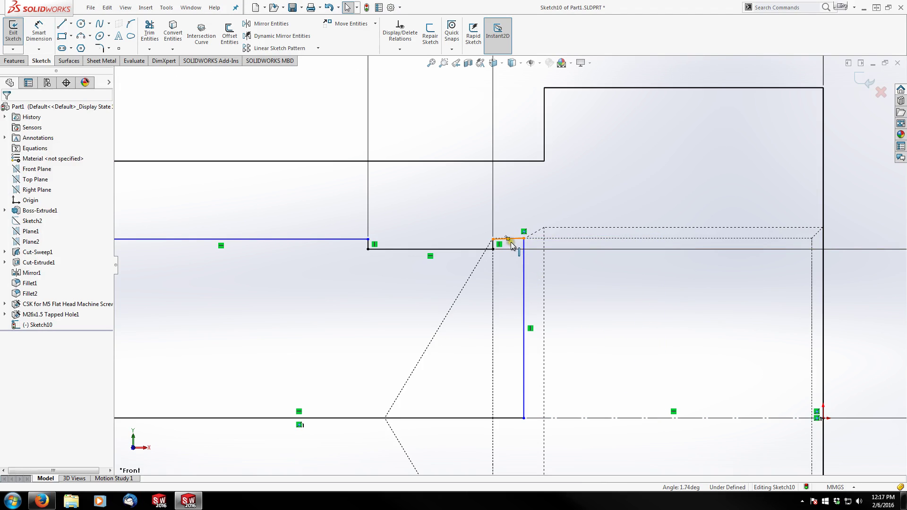
- Make the short upper edge beside the notch horizontal and collinear with the long upper edge
left_click(514, 239)
left_click(542, 202)
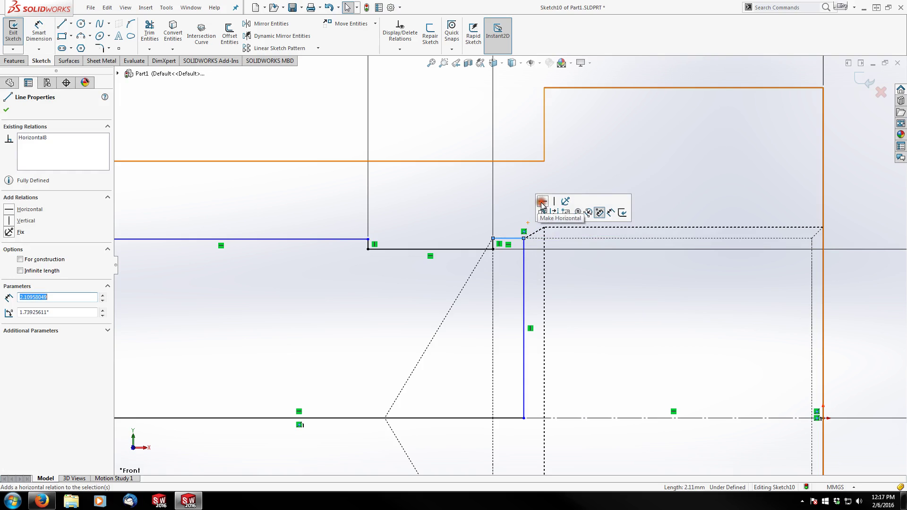
left_click(329, 240, "ctrl")
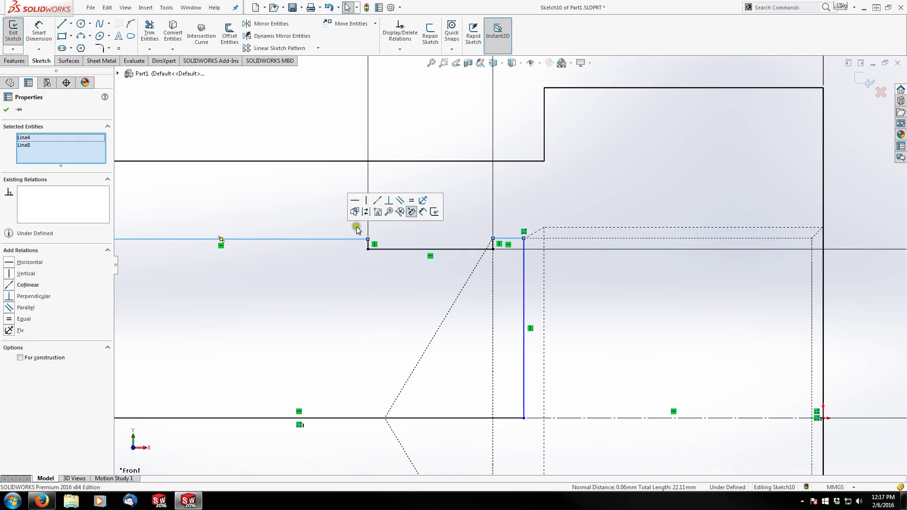
left_click(378, 201)
left_click(389, 212)
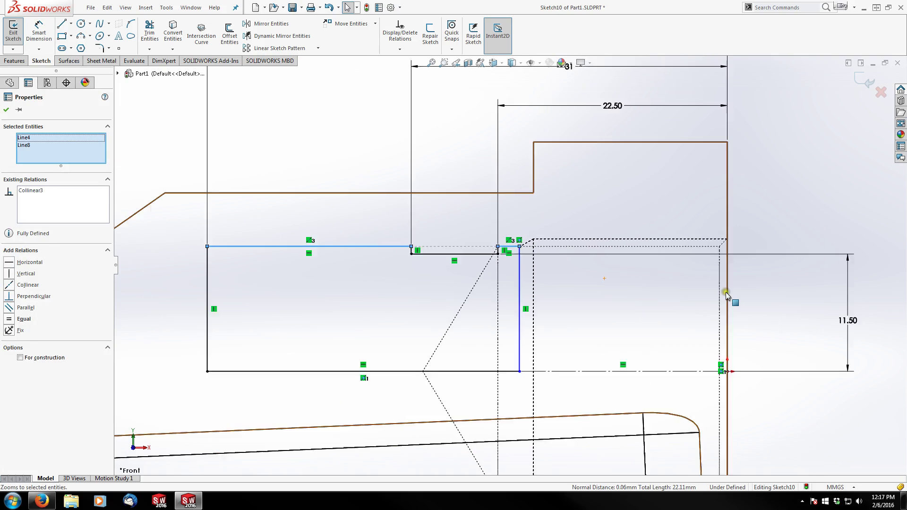
- Try to dimension the height of the short upper edge above the construction axis line
left_click(39, 33)
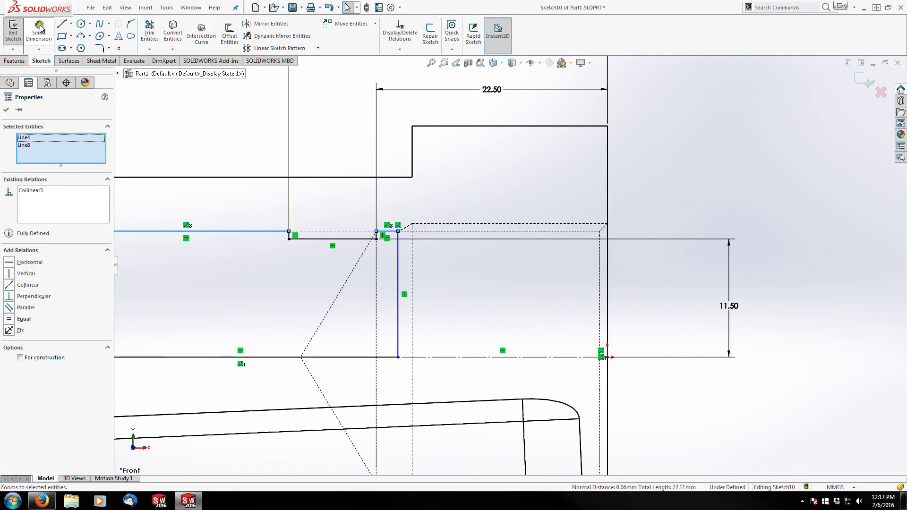
key("Escape")
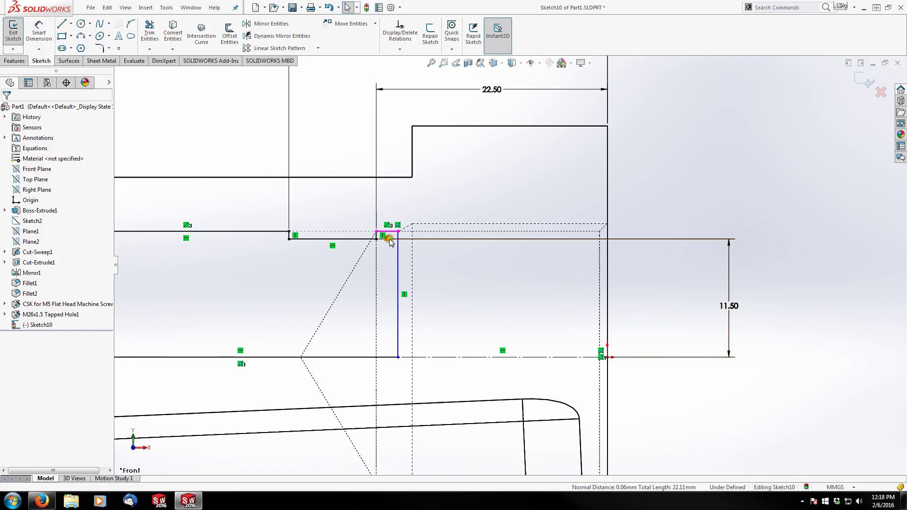
left_click(38, 33)
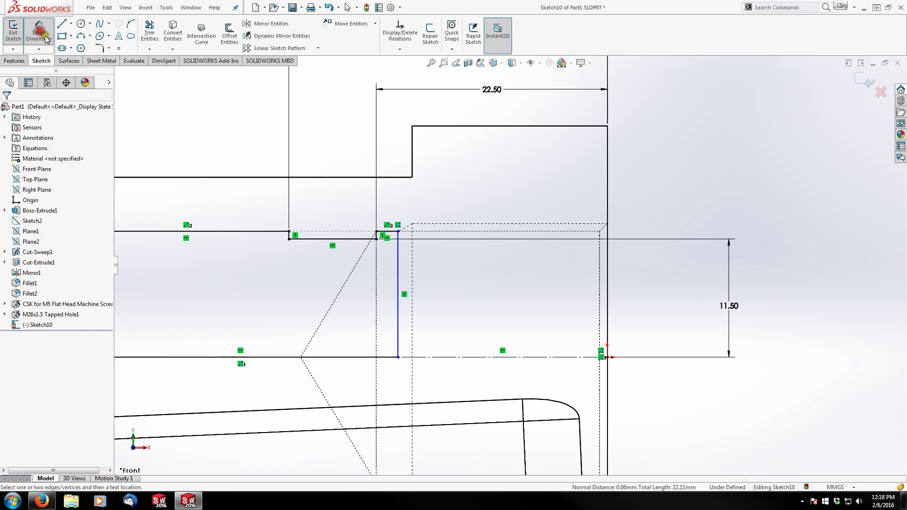
left_click(395, 234)
left_click(462, 357)
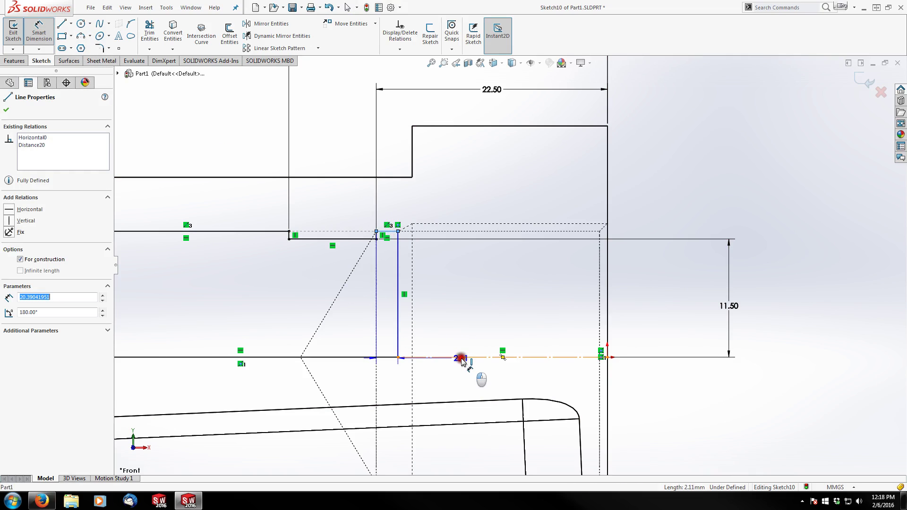
left_click(814, 283)
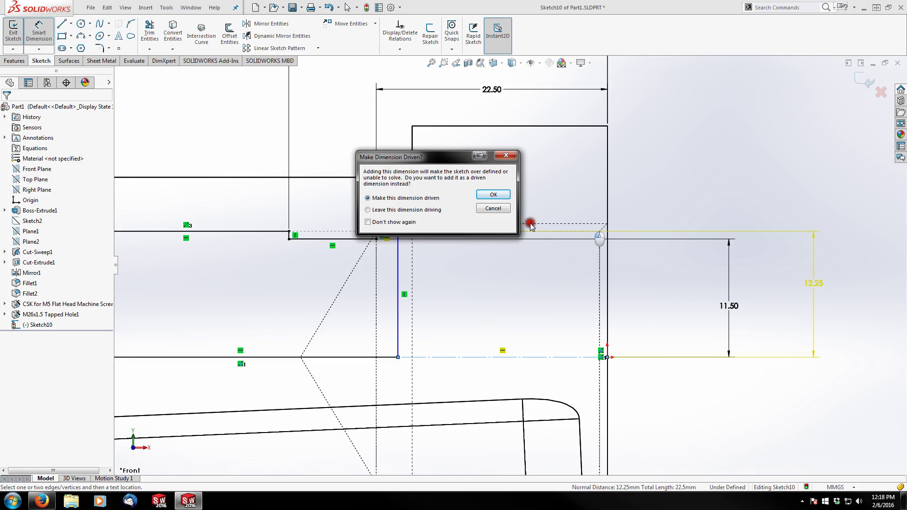
left_click(487, 209)
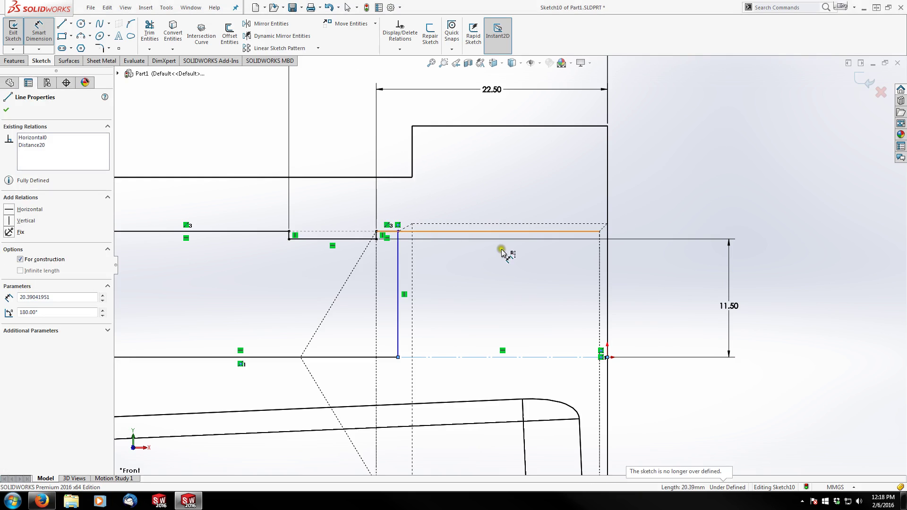
- Delete the coincident relation that ties the profile's upper corner to the tapped hole's hidden edge
scroll(513, 267, "up", 2)
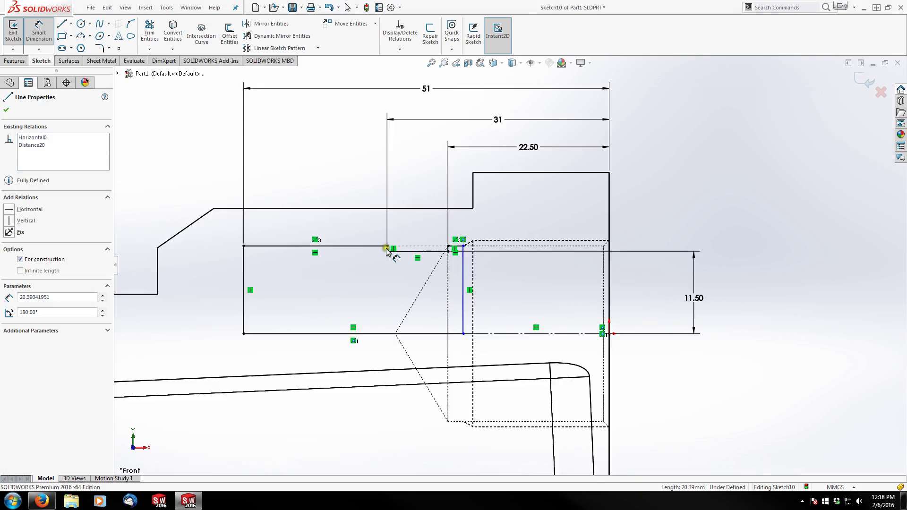
scroll(397, 258, "down", 3)
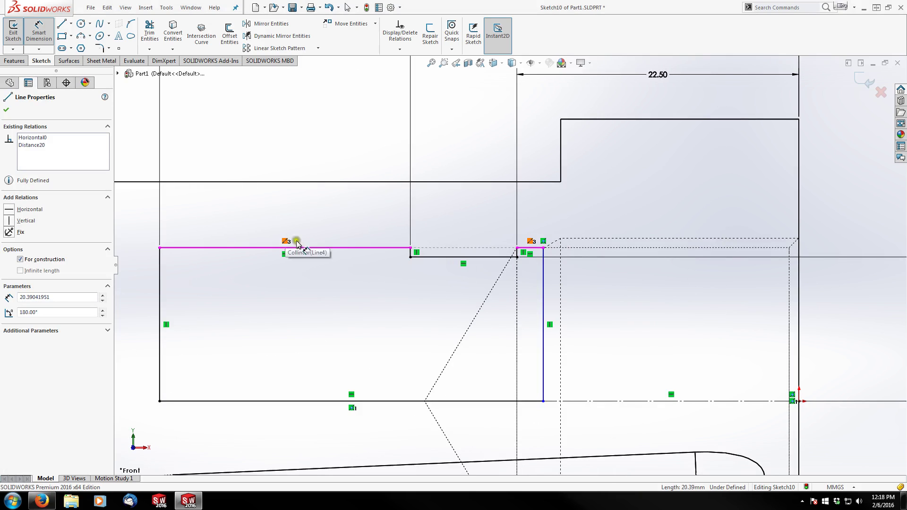
left_click(545, 243)
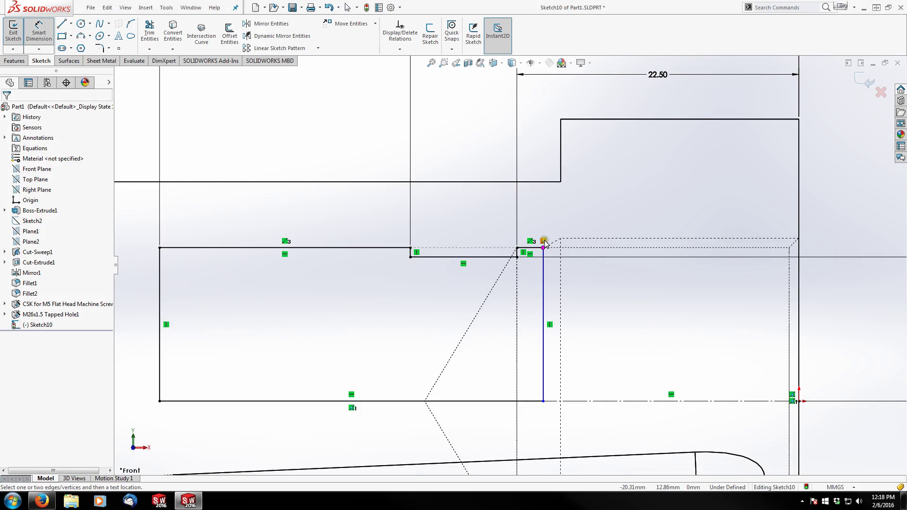
key("Escape")
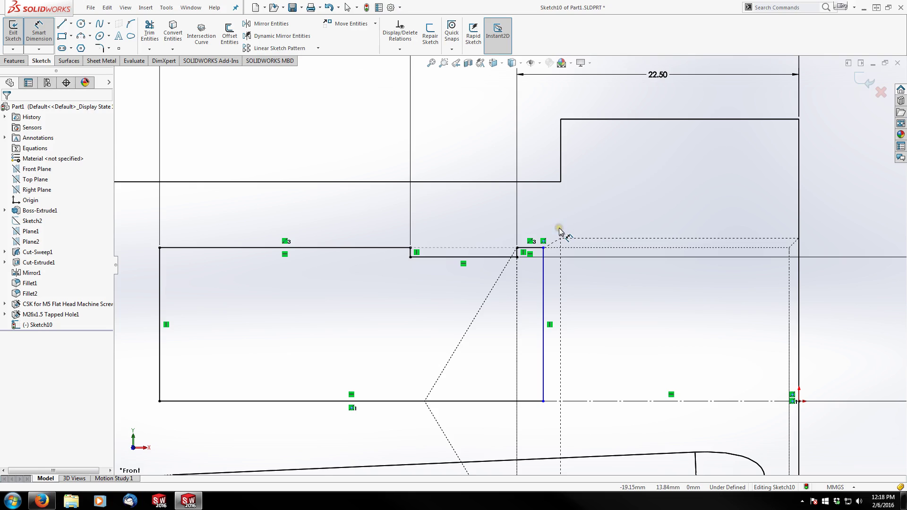
left_click(544, 242)
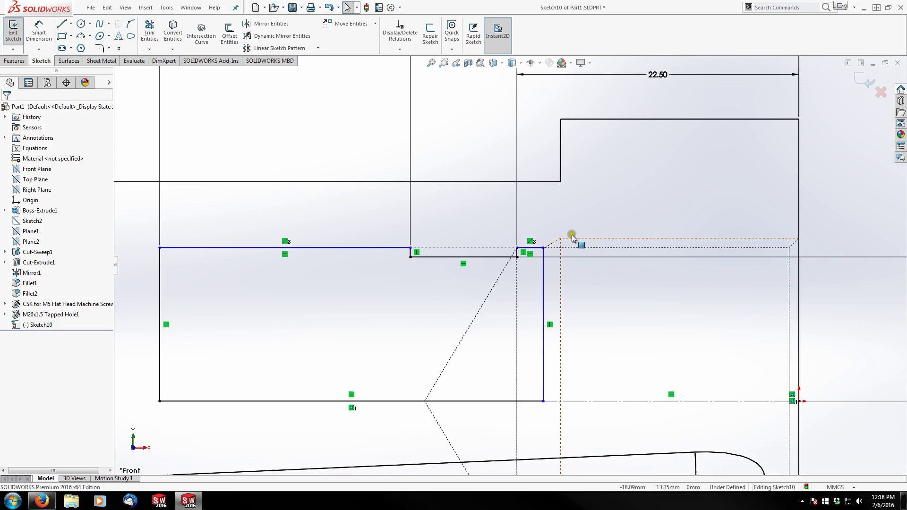
- Dimension the short upper edge beside the notch at 13.25 mm above the construction axis line
left_click(39, 32)
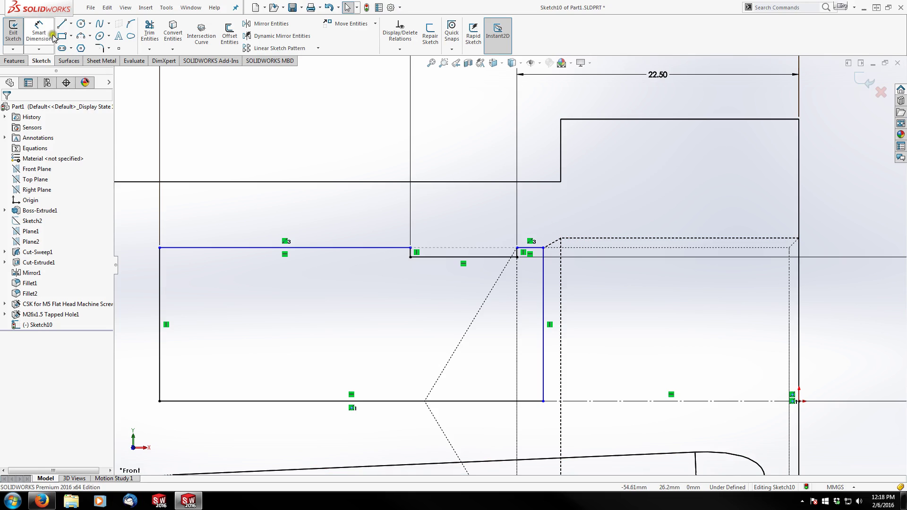
left_click(531, 248)
left_click(770, 401)
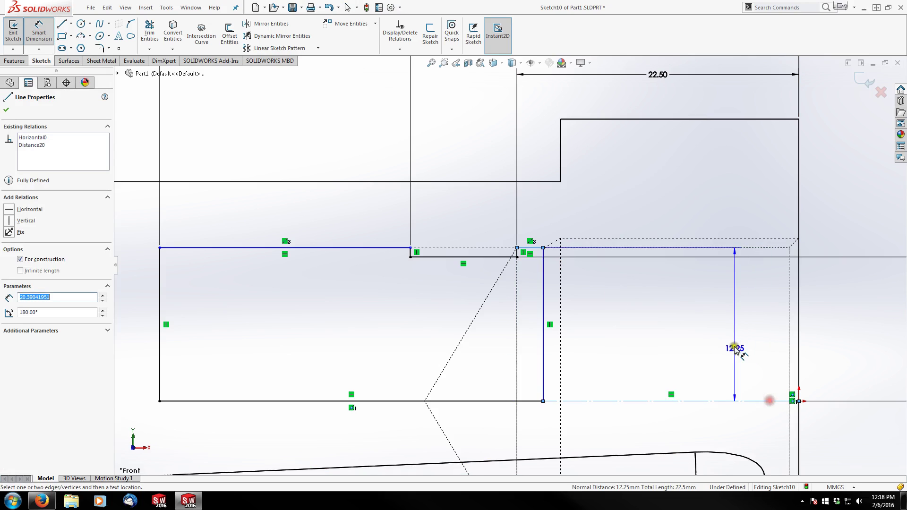
scroll(792, 308, "up", 3)
left_click(799, 307)
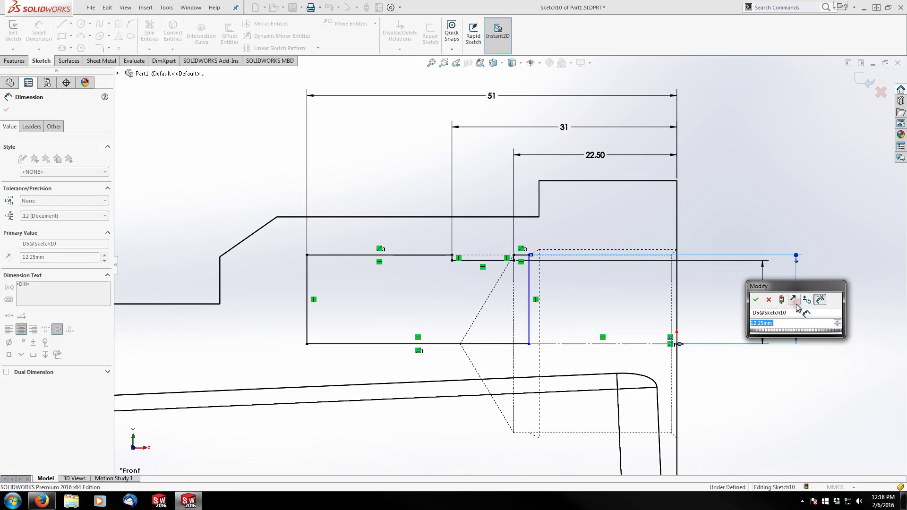
type("13.25")
key("Return")
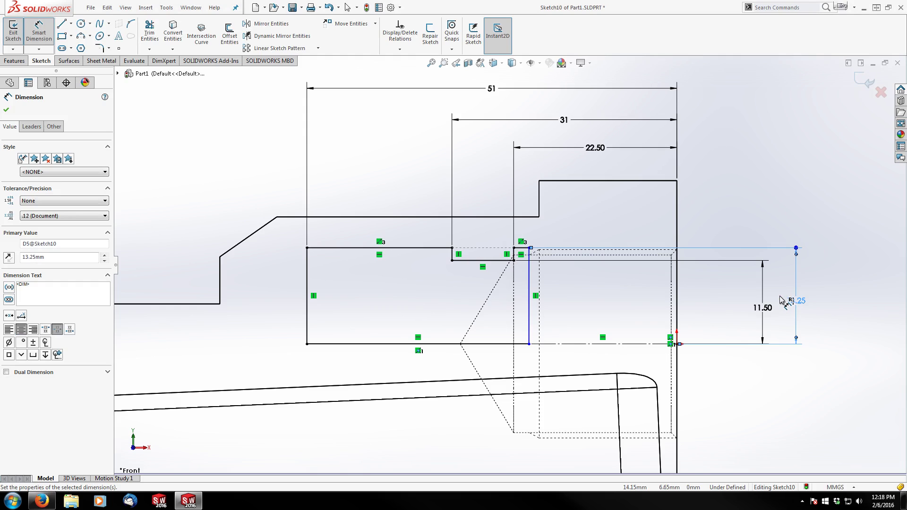
key("Escape")
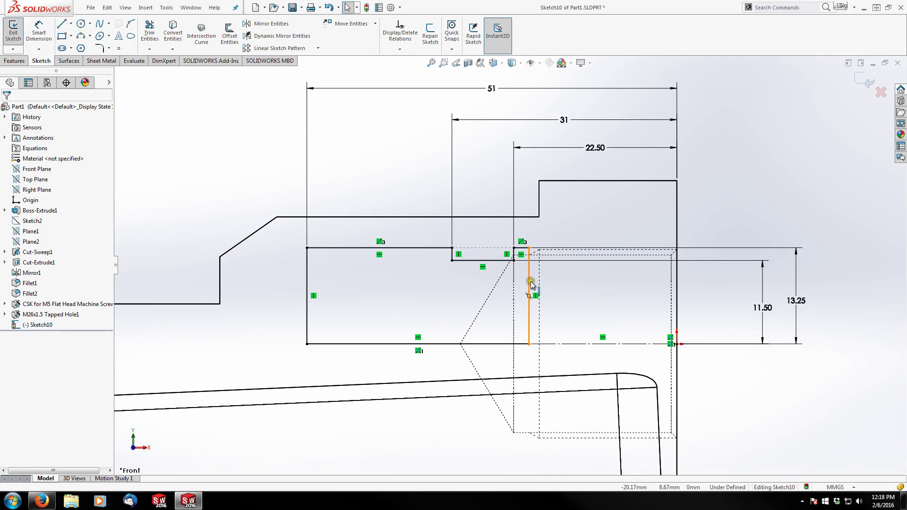
- Try making the profile's vertical edge nearest the hole opening collinear with the body's outer step edge, and undo the relation
left_click(529, 284)
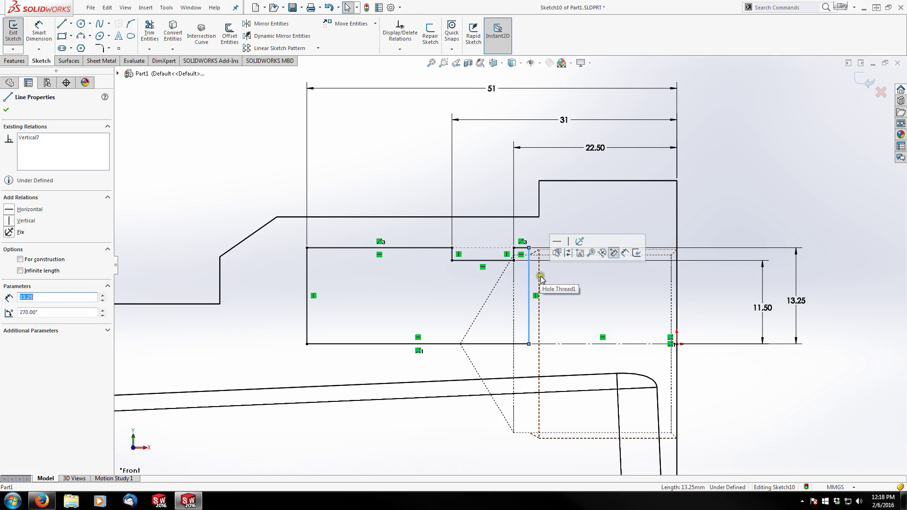
left_click(539, 279)
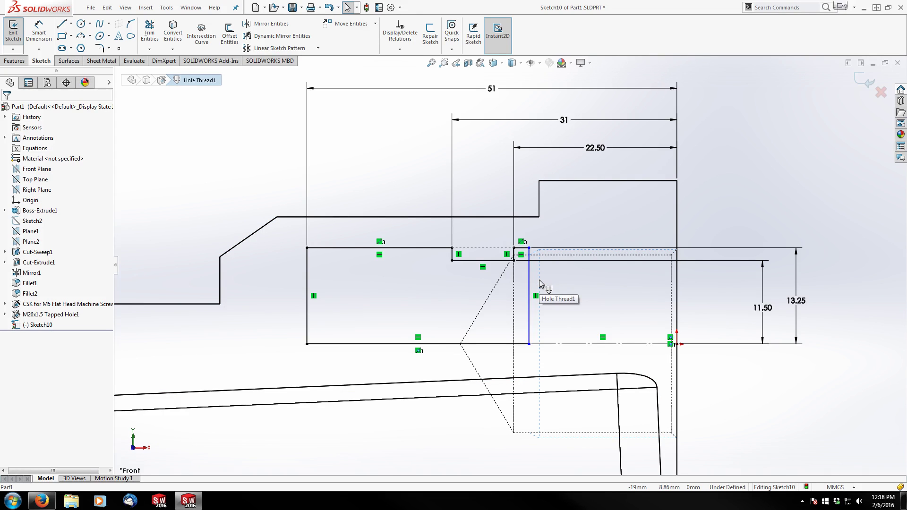
left_click(538, 210)
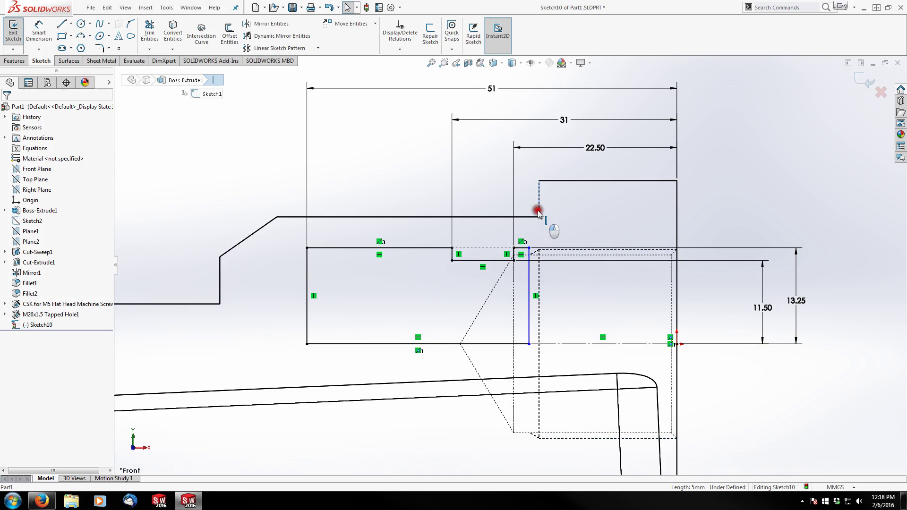
left_click(529, 268, "ctrl")
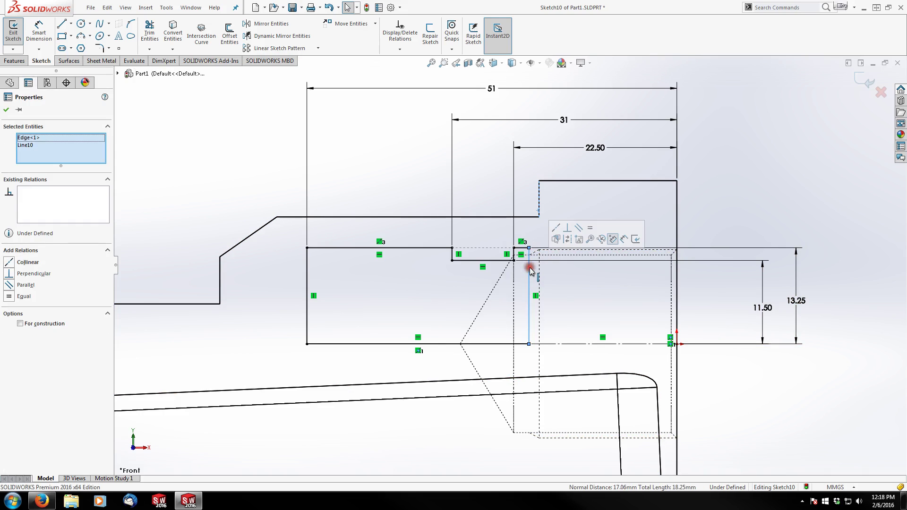
left_click(558, 229)
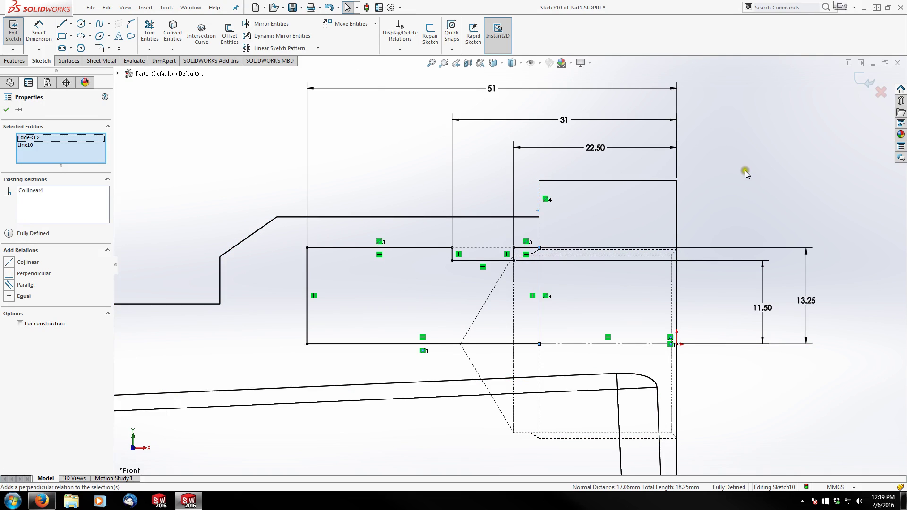
left_click(746, 174)
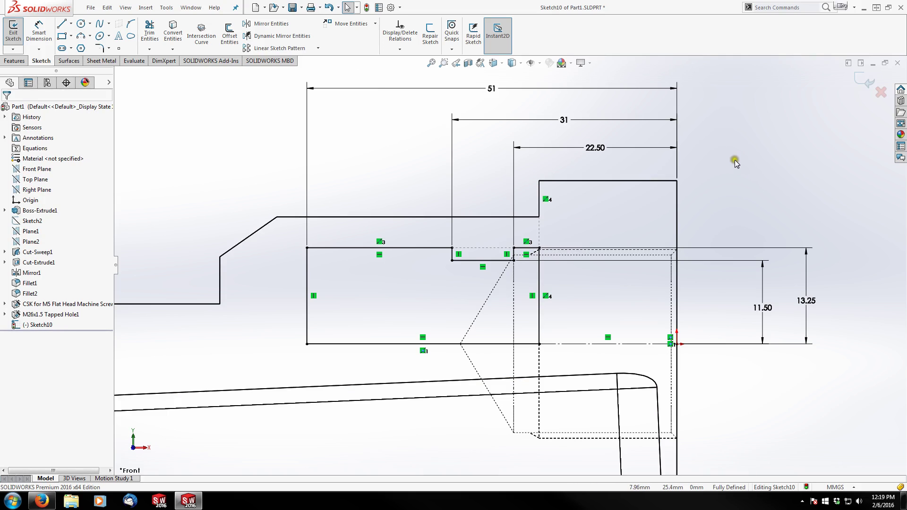
key("ctrl+z")
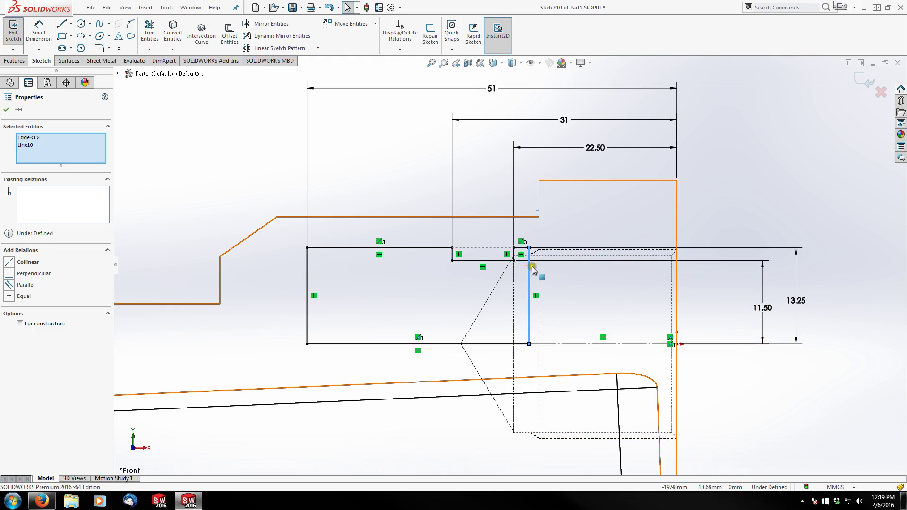
left_click(640, 287)
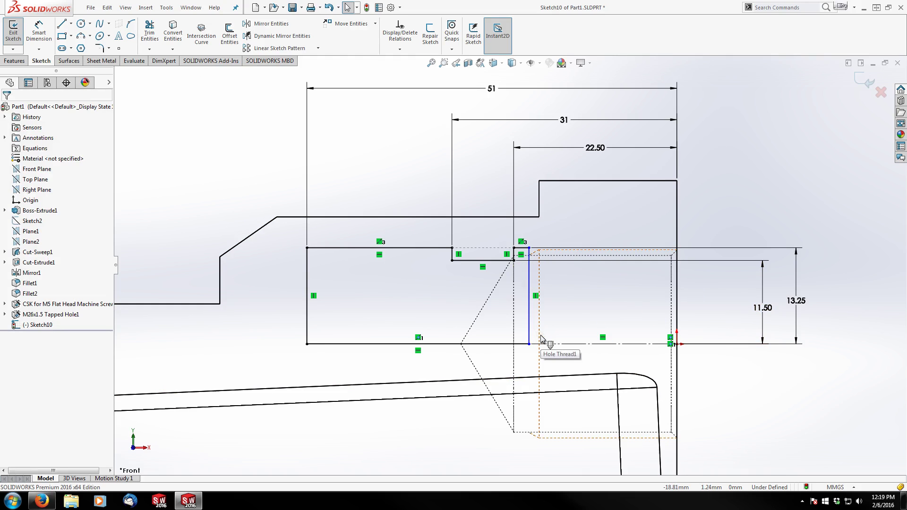
mouse_move(530, 344)
left_mouse_down()
mouse_move(543, 344)
mouse_move(532, 344)
left_mouse_up()
left_click(539, 354)
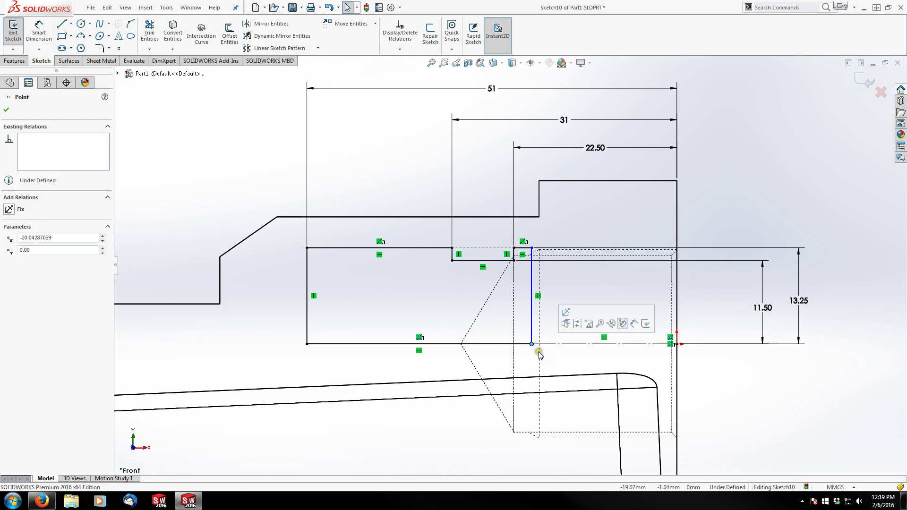
left_click(767, 387)
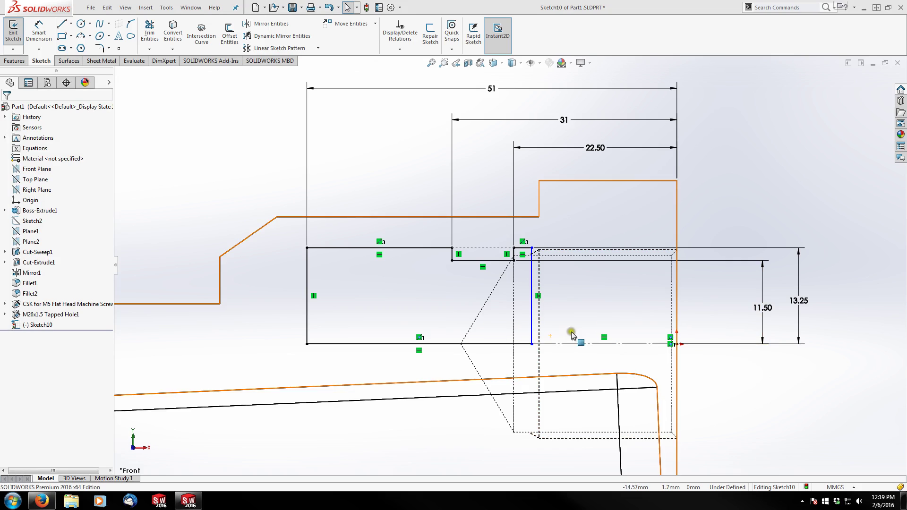
- Examine Sketch9 of the M26x1.5 tapped hole in relation to the profile's vertical edge nearest the hole opening
left_click(5, 315)
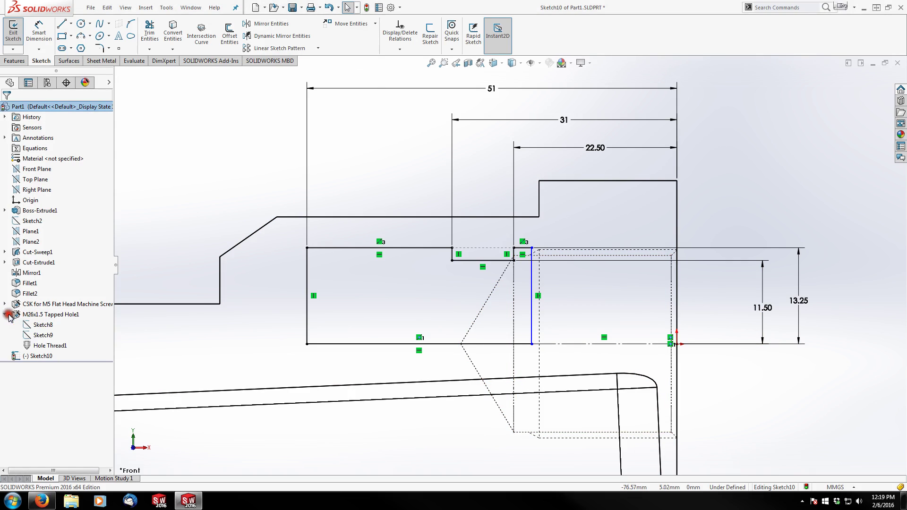
left_click(37, 335)
scroll(549, 313, "up", 1)
middle_click_drag(549, 312, 548, 359)
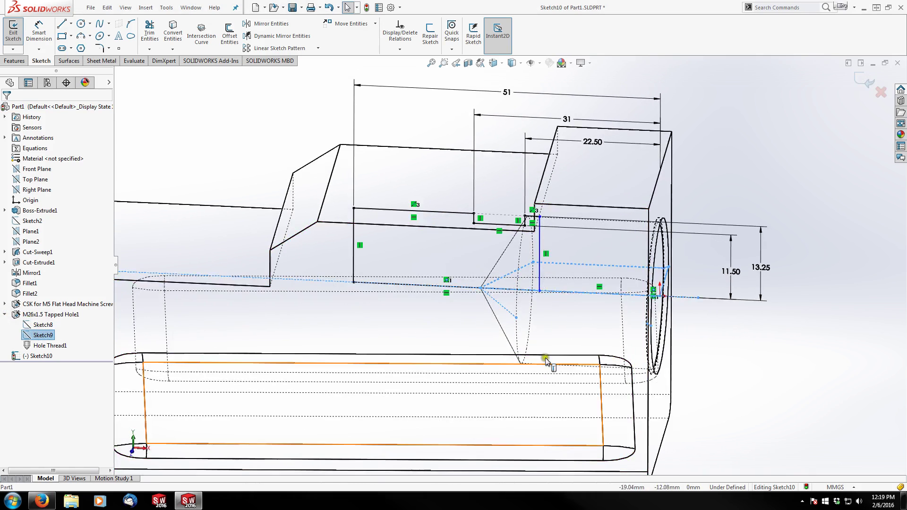
scroll(556, 305, "up", 3)
left_click(499, 248)
left_click_drag(497, 250, 483, 247)
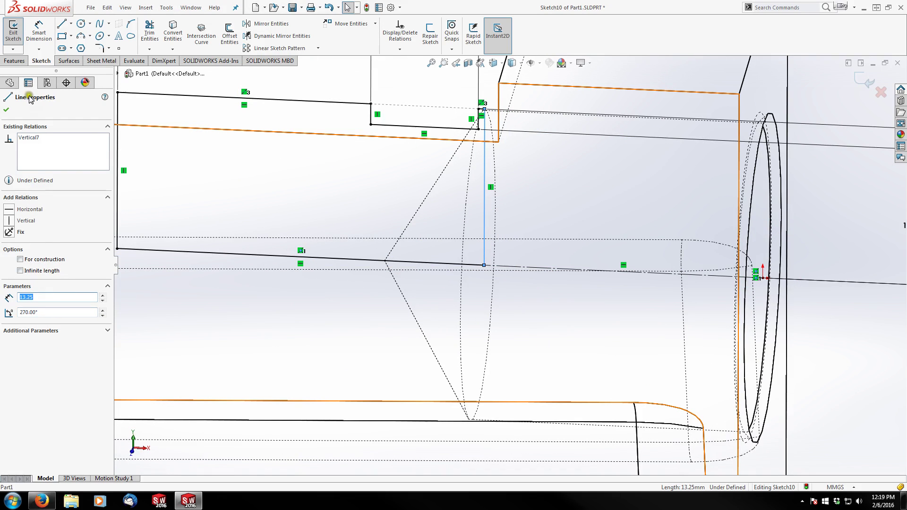
scroll(802, 214, "up", 2)
left_click(782, 325)
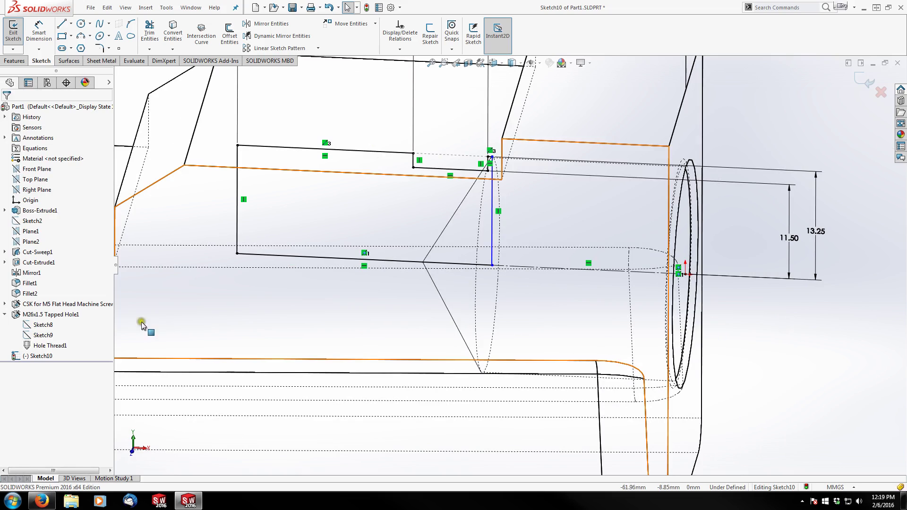
- Show Sketch9 of the M26x1.5 tapped hole and inspect its lines beside the profile's vertical edge
right_click(45, 336)
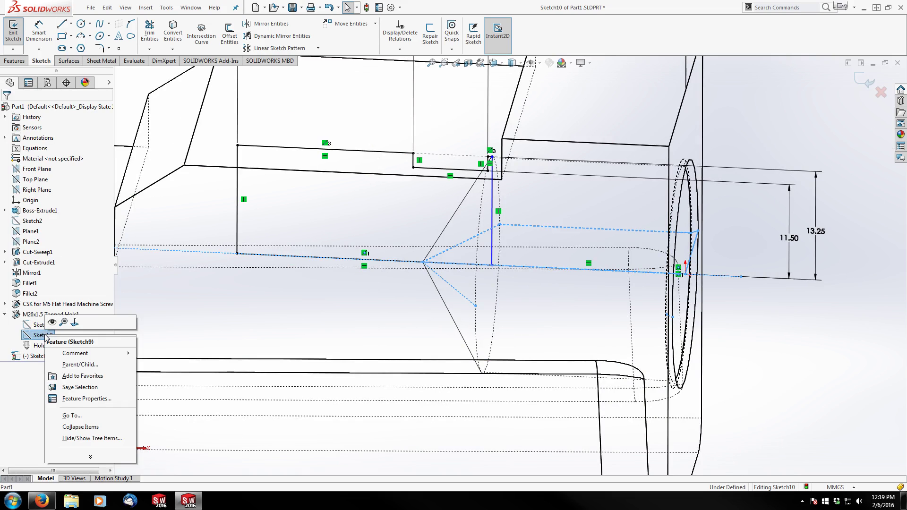
left_click(53, 321)
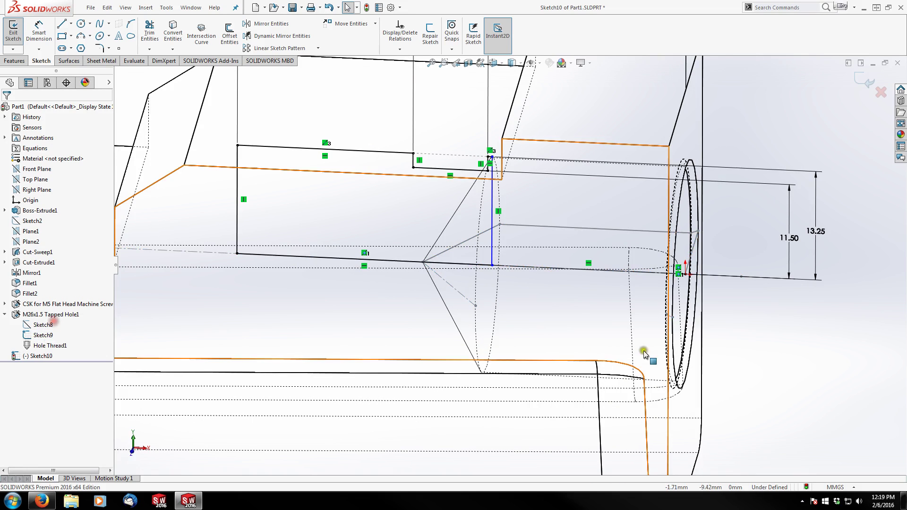
left_click(846, 345)
mouse_move(638, 301)
middle_mouse_down()
mouse_move(578, 257)
mouse_move(591, 241)
mouse_move(582, 227)
middle_mouse_up()
left_click(513, 177)
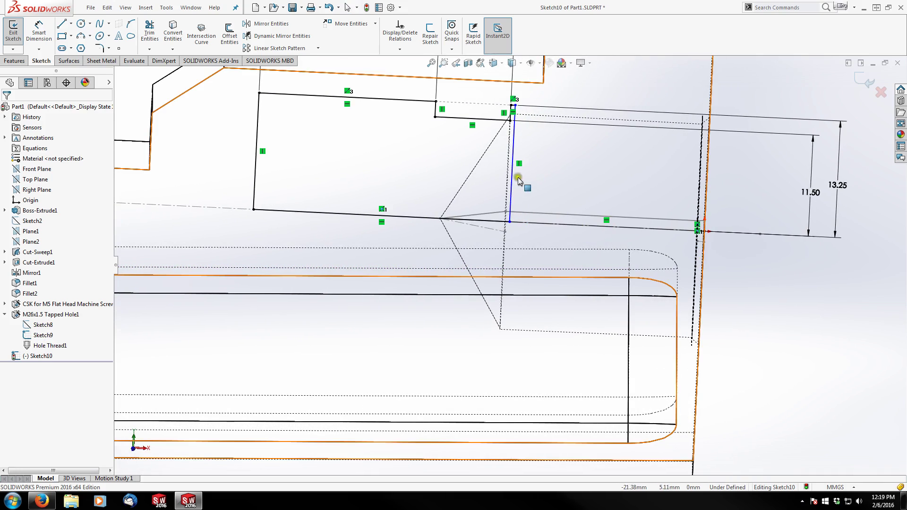
left_click(512, 152)
mouse_move(534, 148)
middle_mouse_down()
mouse_move(533, 203)
mouse_move(524, 147)
middle_mouse_up()
scroll(523, 147, "down", 3)
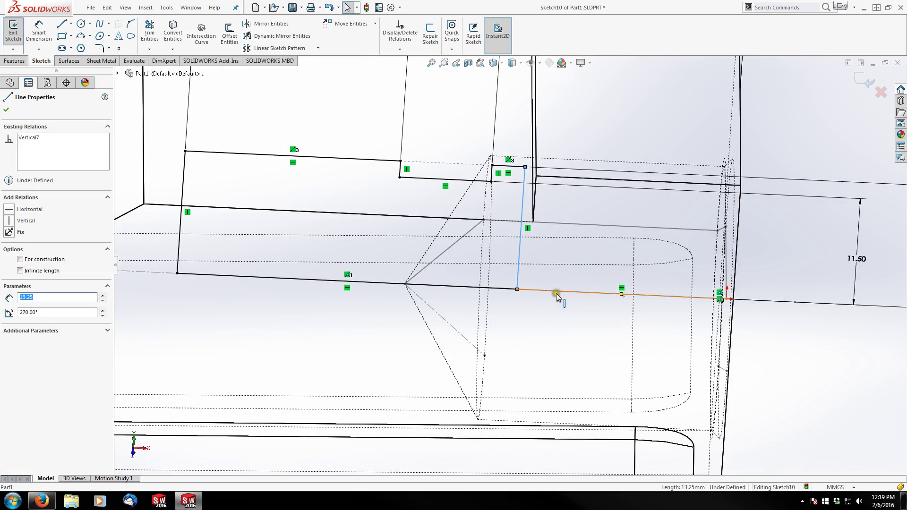
left_click(8, 108)
- Show Sketch8 of the M26x1.5 tapped hole and check where it lies relative to the cavity profile
right_click(42, 325)
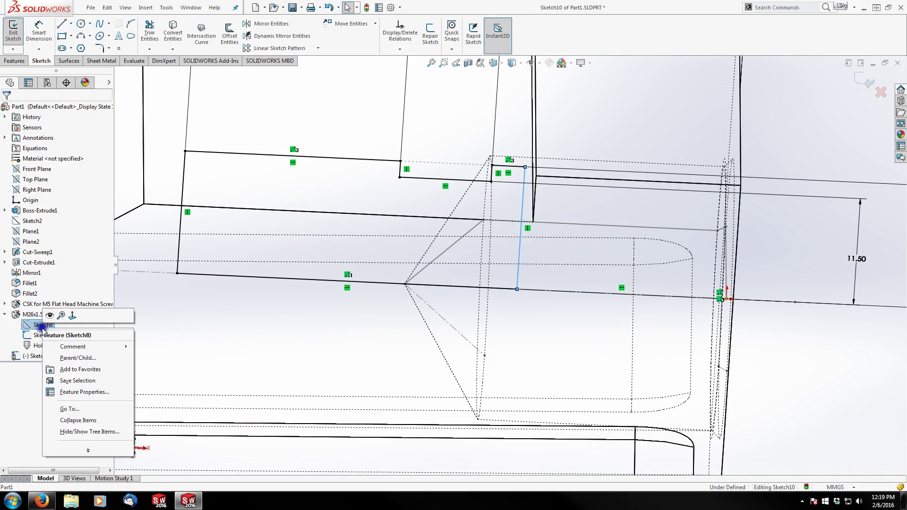
left_click(50, 316)
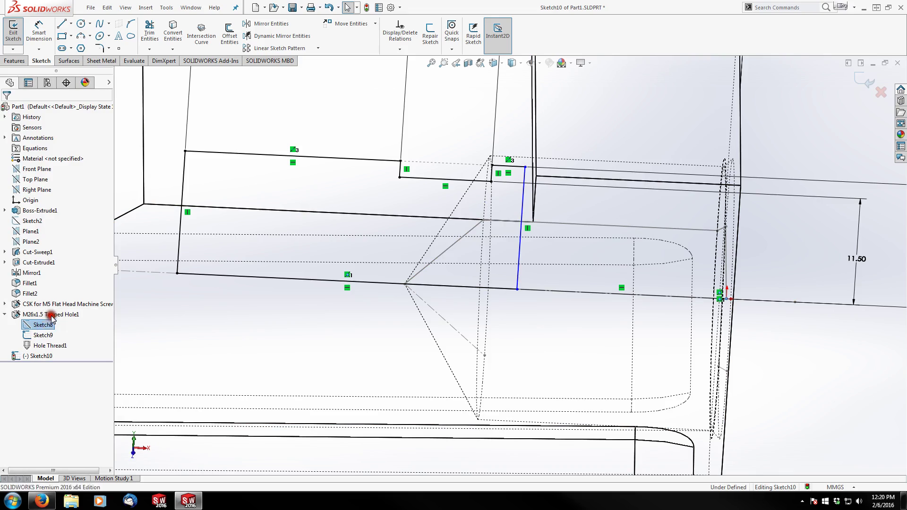
scroll(534, 299, "up", 2)
mouse_move(534, 298)
middle_mouse_down()
mouse_move(544, 277)
mouse_move(532, 251)
mouse_move(543, 237)
mouse_move(520, 229)
mouse_move(520, 260)
middle_mouse_up()
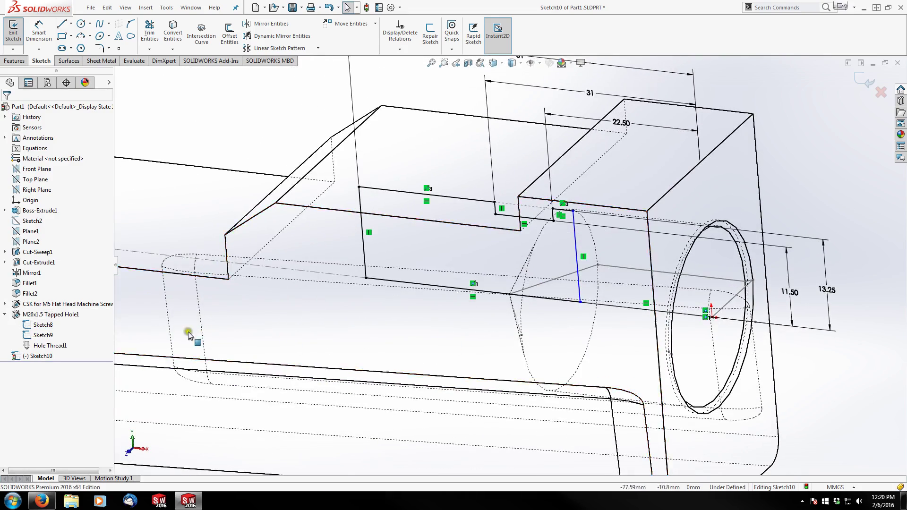
- Hide Sketch9 of the M26x1.5 tapped hole
right_click(40, 335)
left_click(49, 325)
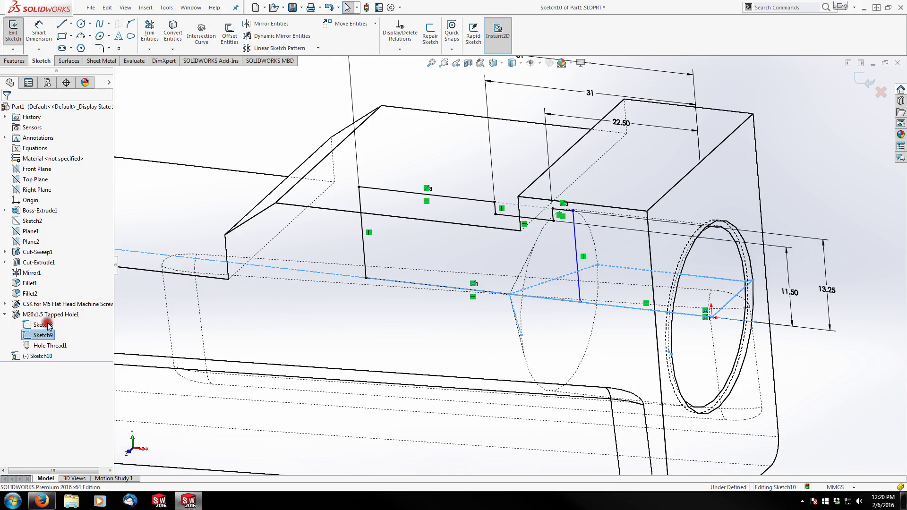
mouse_move(581, 296)
middle_mouse_down()
mouse_move(598, 291)
mouse_move(585, 287)
middle_mouse_up()
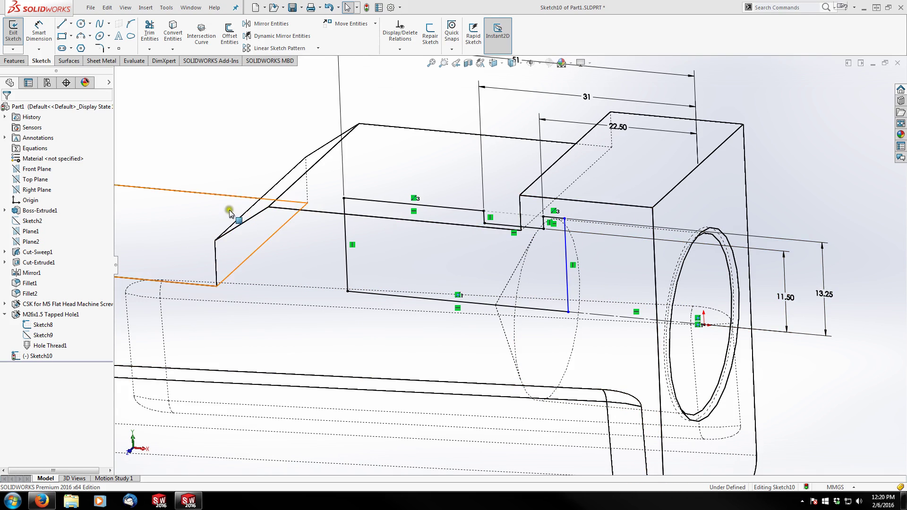
- Dimension the profile's vertical edge nearest the hole opening at 3.5 mm from the adjacent vertical side of the notch
left_click(190, 223)
left_click(207, 147)
key("ctrl+8")
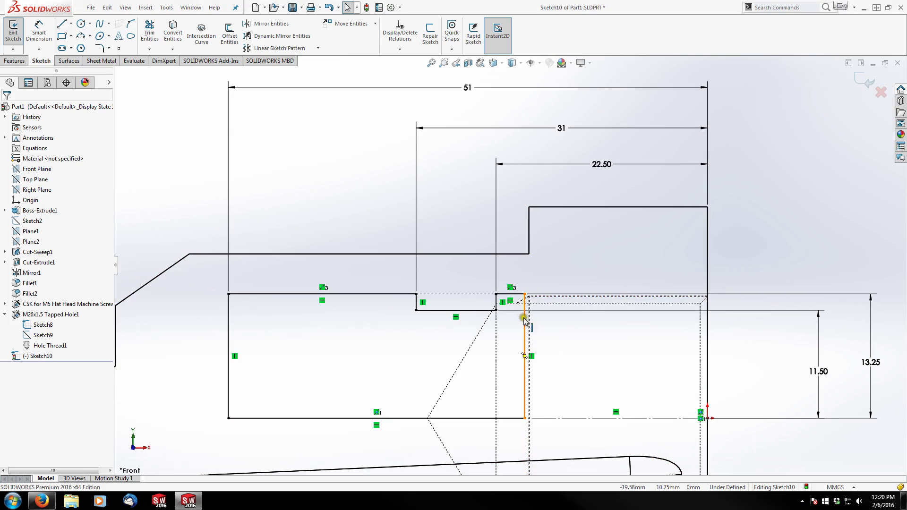
left_click_drag(525, 318, 546, 323)
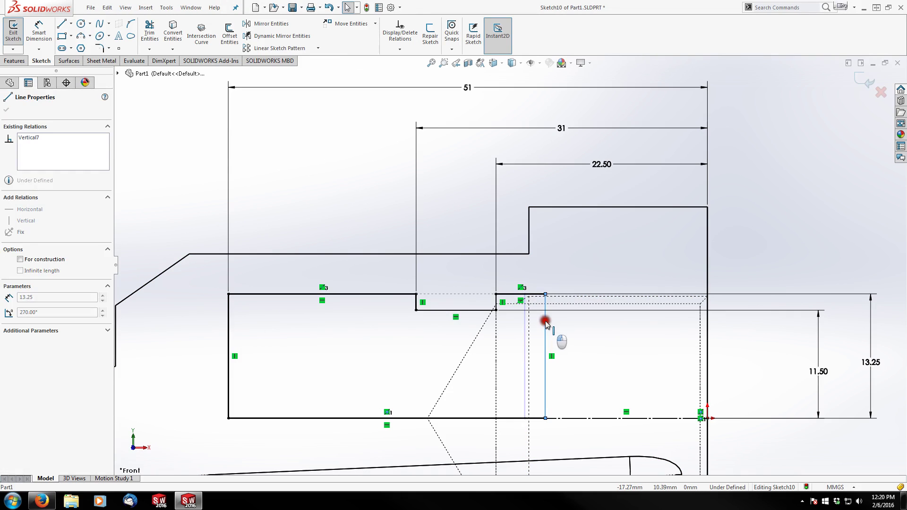
left_click(38, 33)
left_click(496, 302)
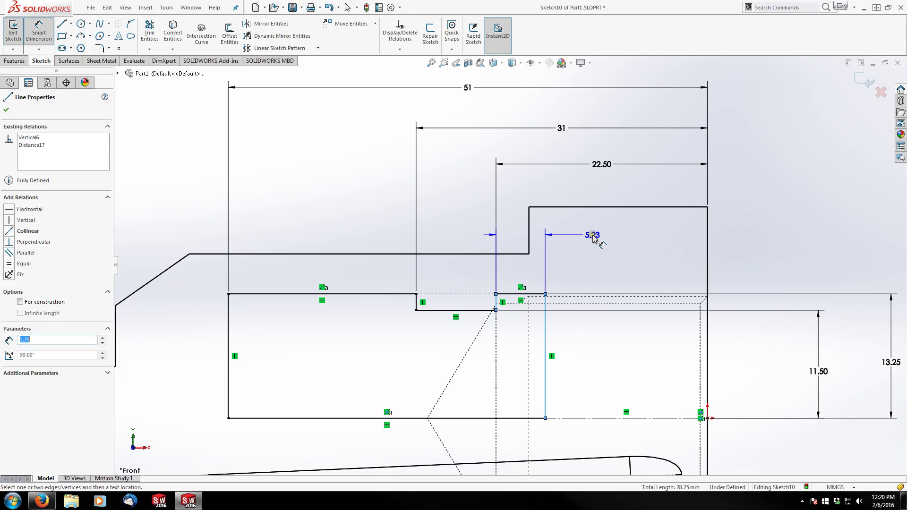
left_click(593, 237)
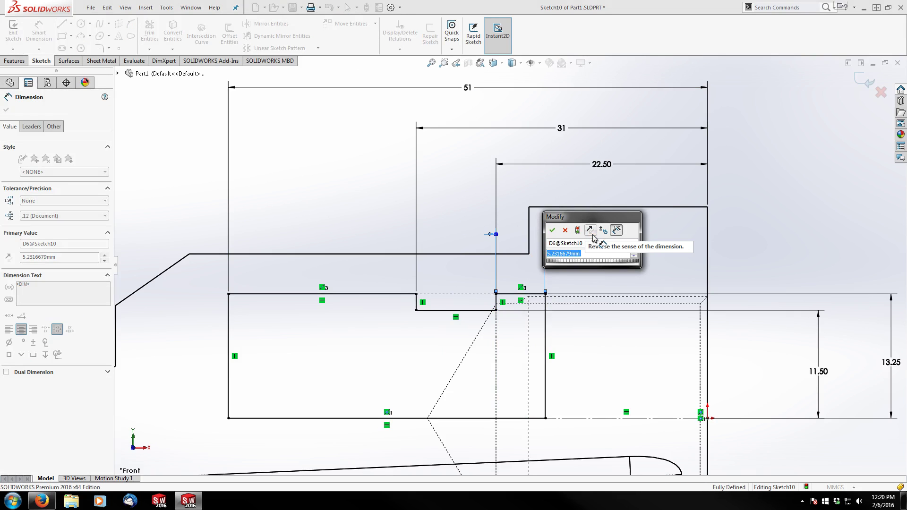
type("3.5")
key("Return")
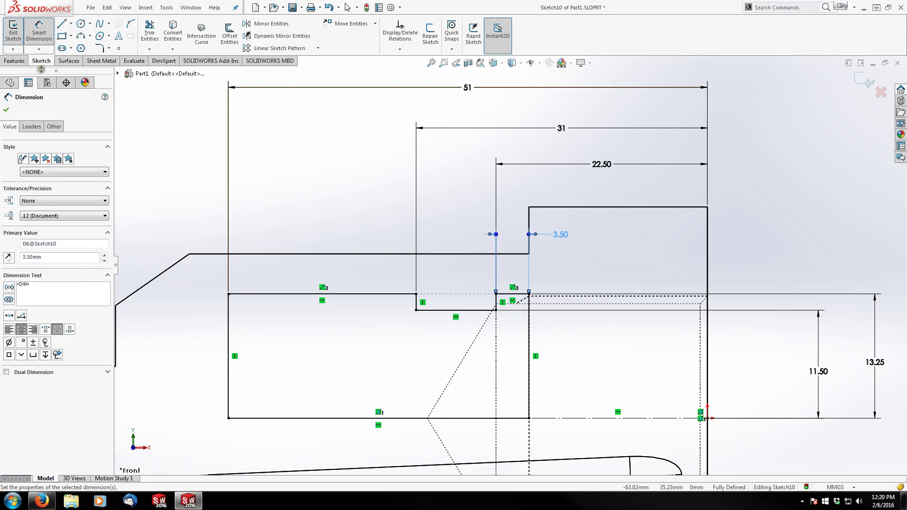
- Cut the cavity profile as a full 360-degree revolve about the horizontal centerline of the tapped hole
left_click(14, 60)
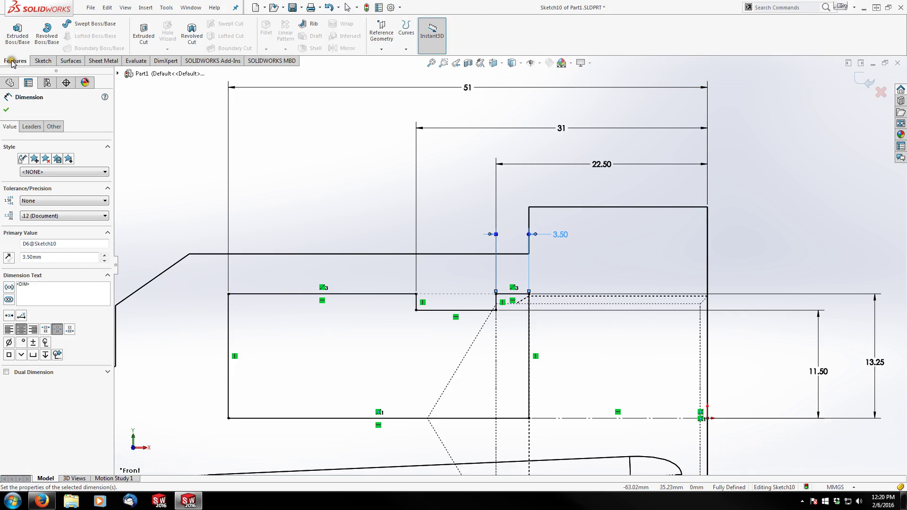
left_click(190, 33)
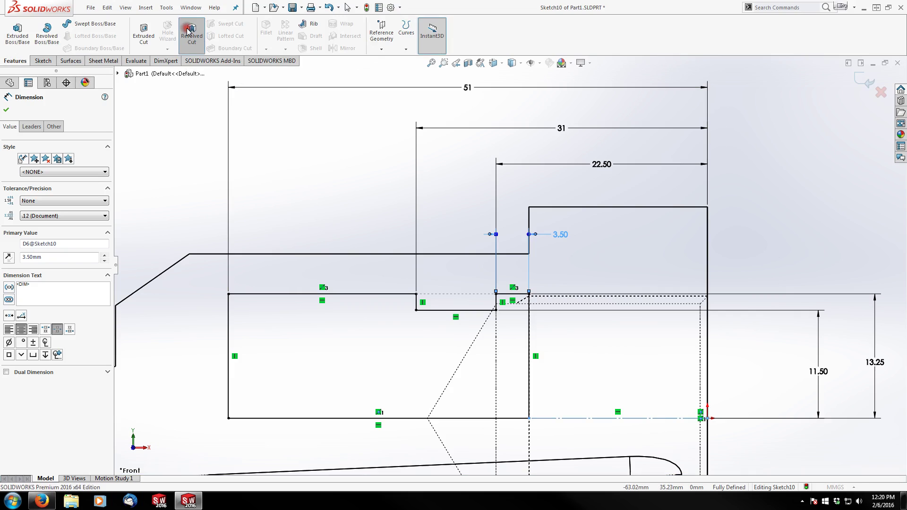
scroll(510, 283, "up", 5)
middle_click_drag(548, 287, 526, 344)
scroll(558, 294, "up", 1)
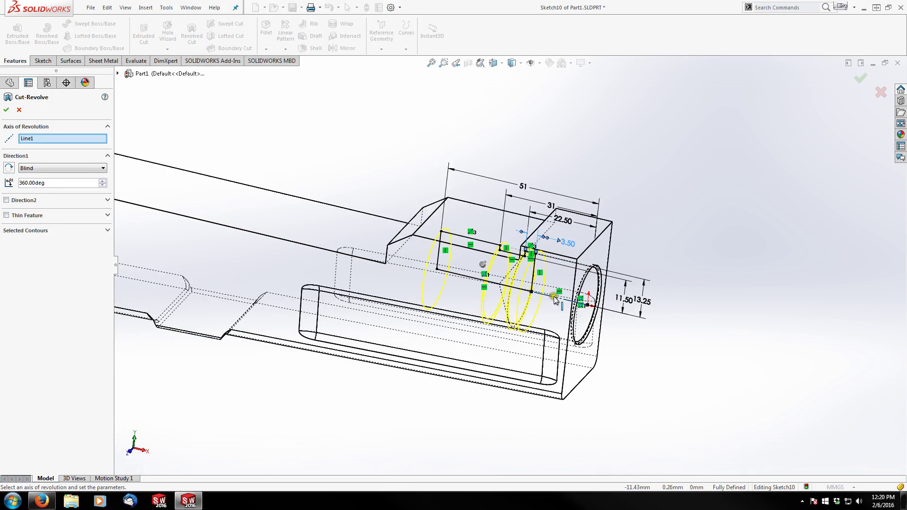
scroll(543, 300, "down", 3)
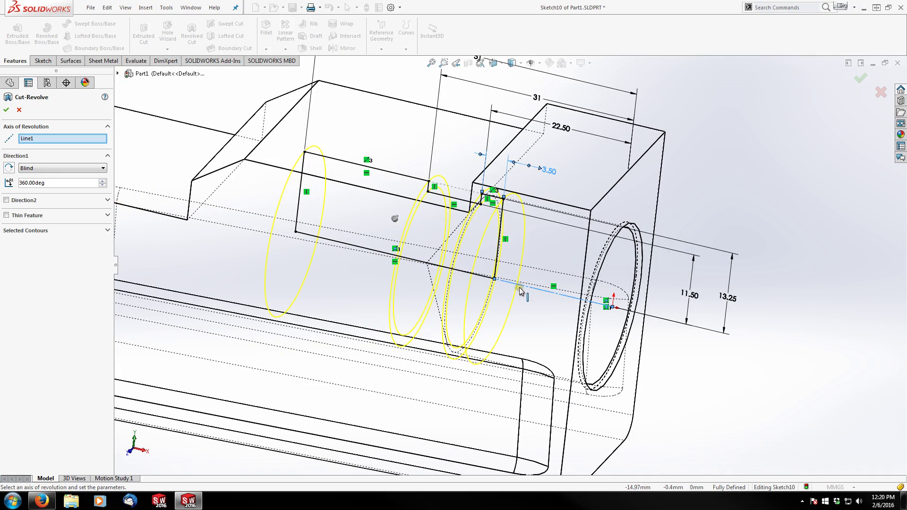
left_click(7, 110)
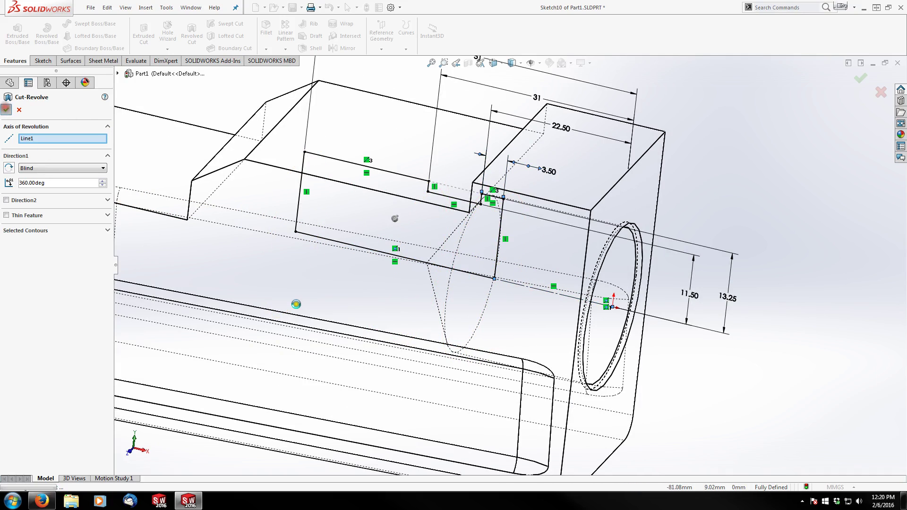
left_click(745, 172)
- Set the display style to shaded with edges and inspect the cavity through the threaded opening
left_click(518, 65)
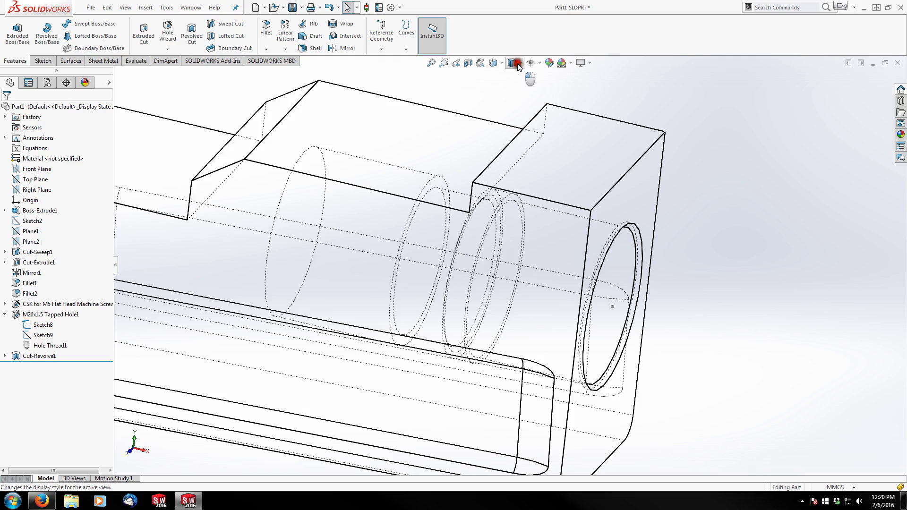
left_click(513, 76)
mouse_move(785, 294)
middle_mouse_down()
mouse_move(678, 292)
mouse_move(612, 257)
mouse_move(618, 262)
middle_mouse_up()
scroll(493, 284, "down", 8)
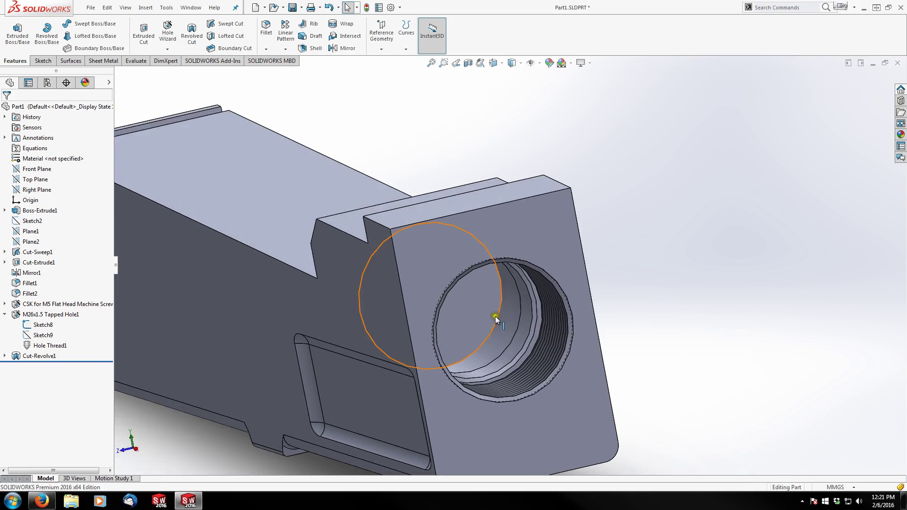
scroll(508, 324, "up", 6)
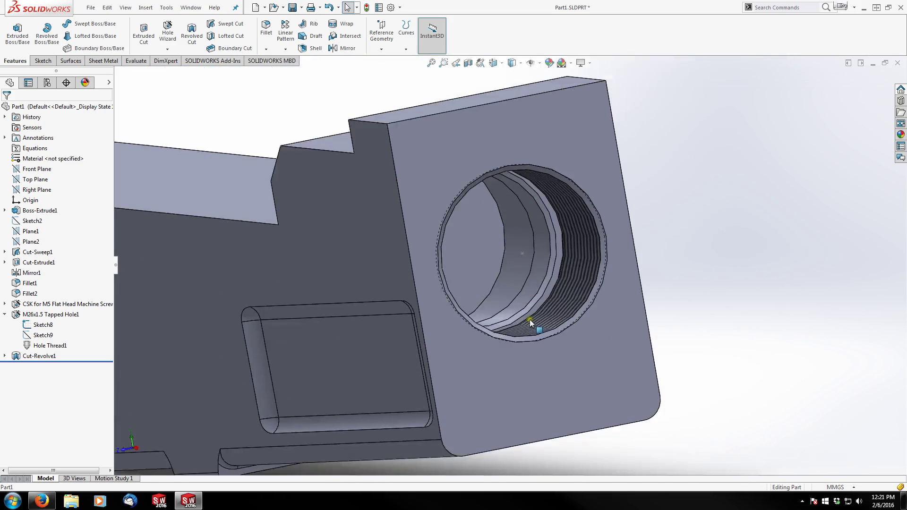
- Raise both the shaded and the wireframe resolution in the document's image quality settings to the highest level
left_click(400, 7)
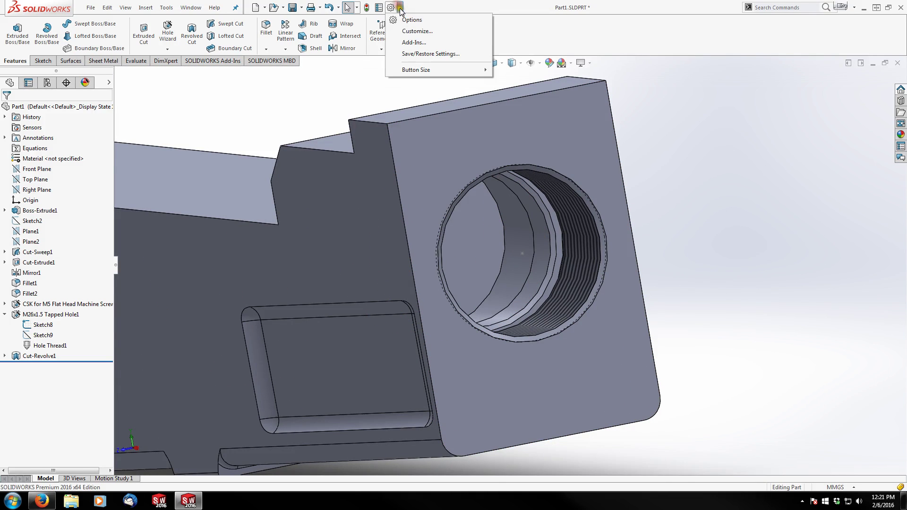
left_click(405, 20)
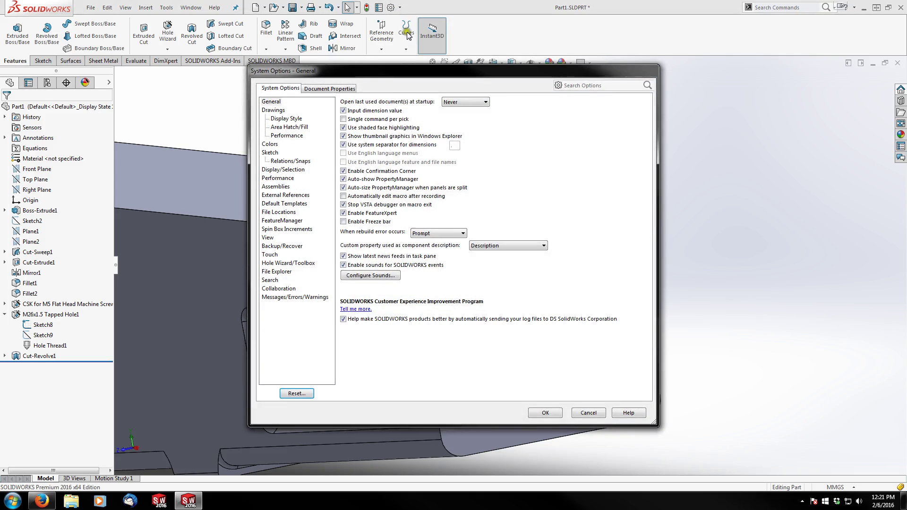
left_click(325, 90)
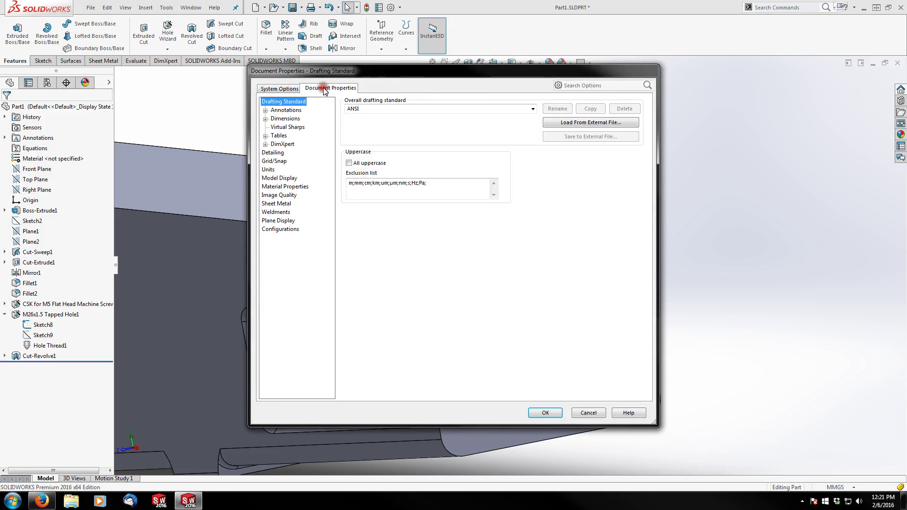
left_click(293, 195)
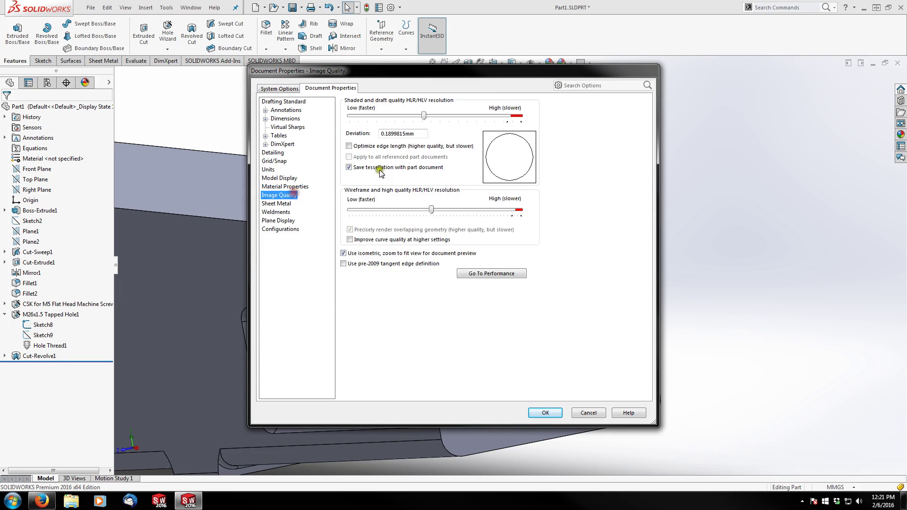
left_click_drag(424, 116, 523, 121)
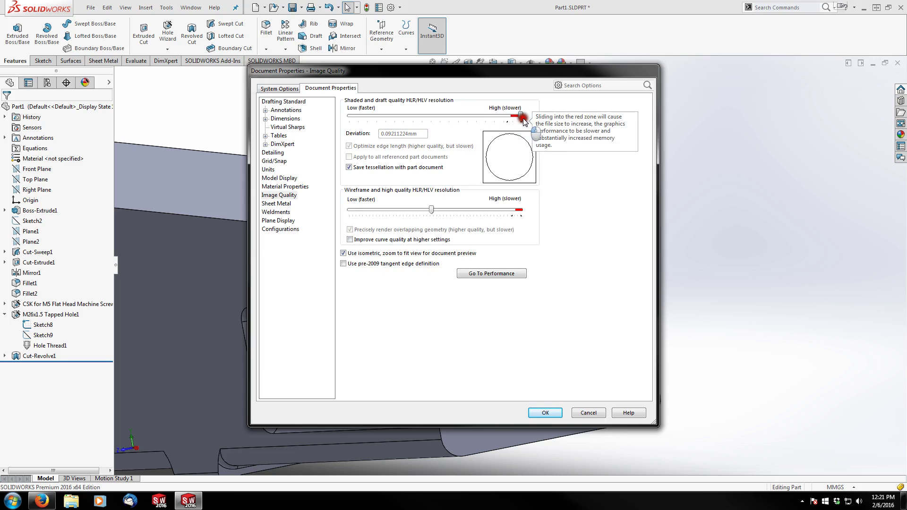
left_click_drag(433, 210, 520, 210)
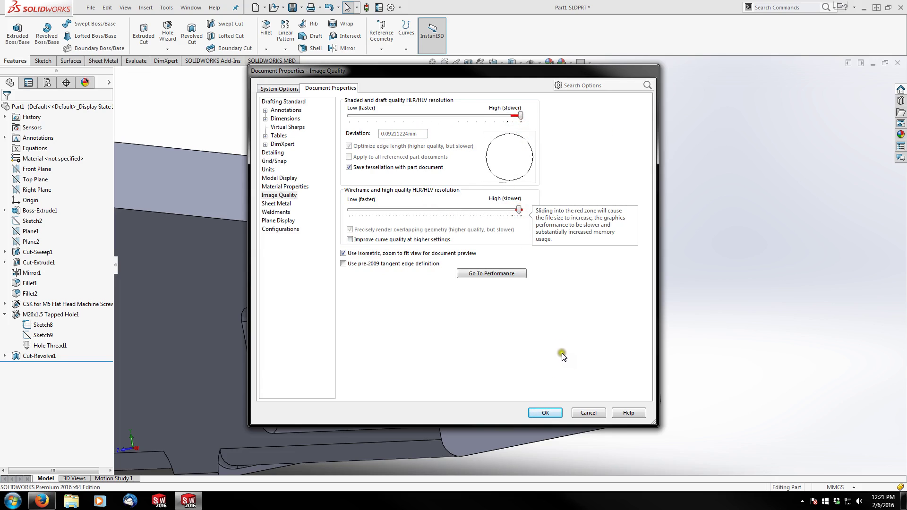
left_click(547, 412)
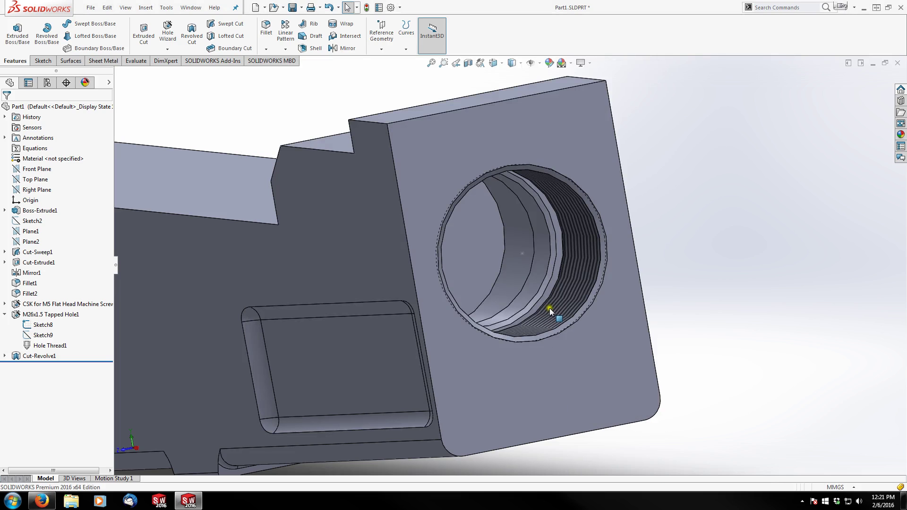
left_click(692, 236)
scroll(544, 229, "down", 4)
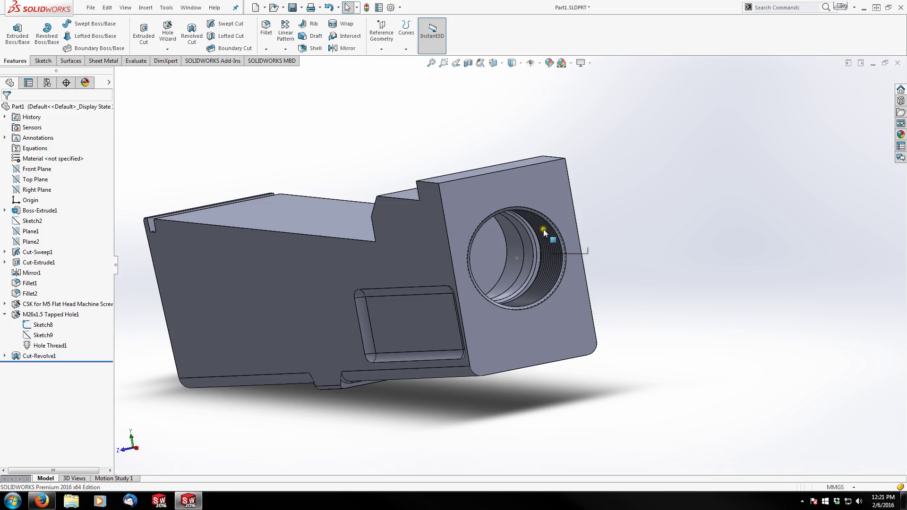
scroll(490, 285, "up", 4)
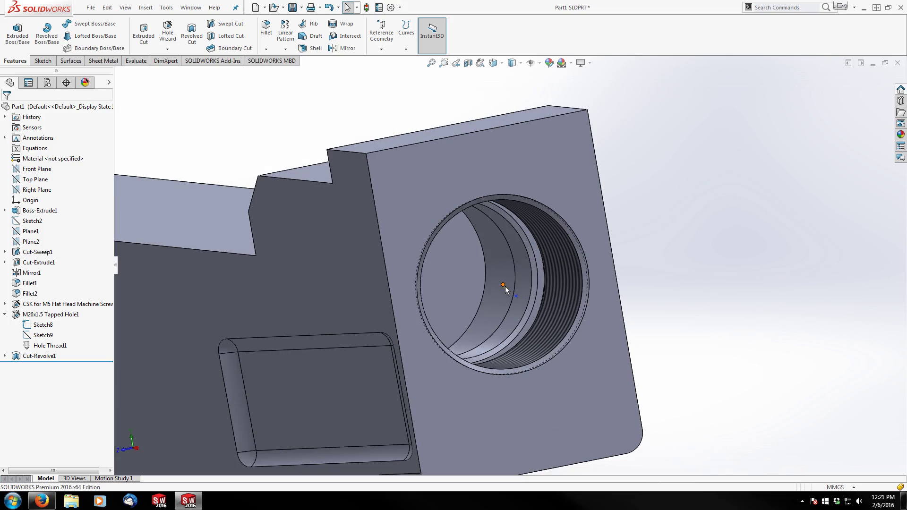
- Hide Sketch8 of the M26x1.5 tapped hole
right_click(41, 326)
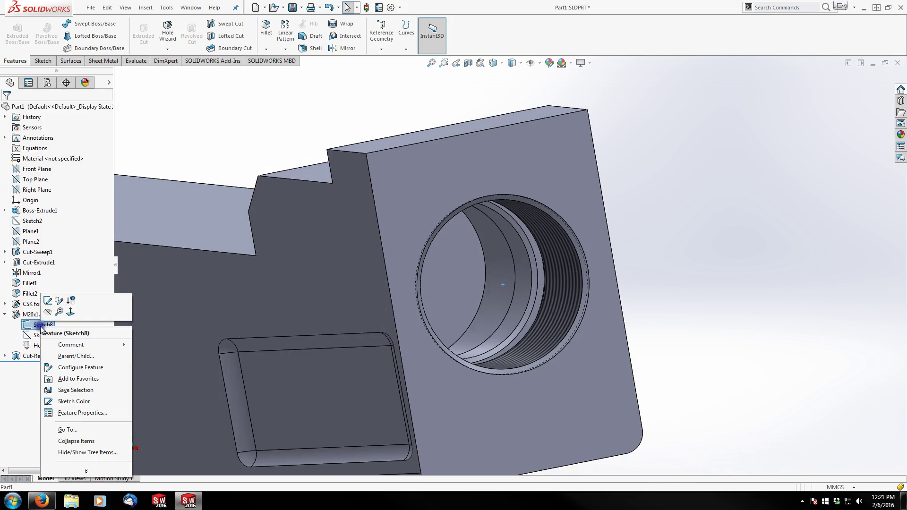
left_click(48, 312)
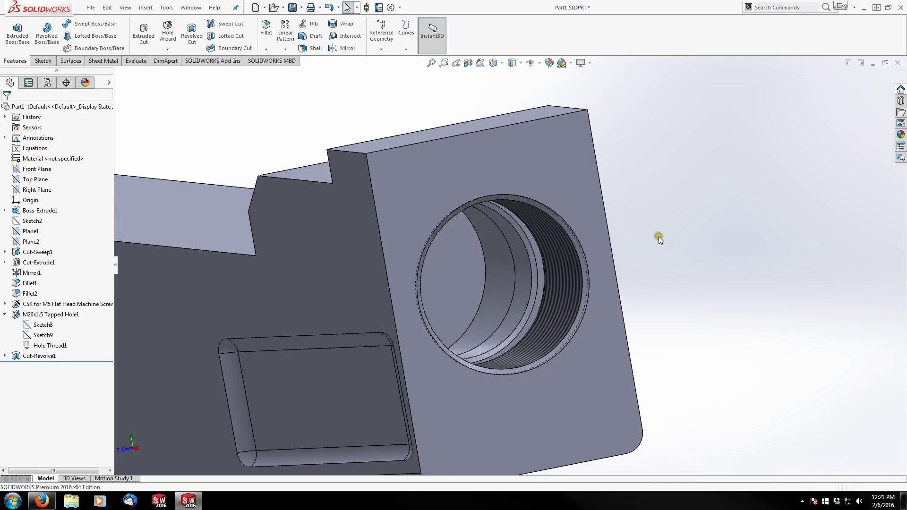
- Examine the threaded bore, the cavity behind it and the overall part from several angles
scroll(652, 255, "up", 8)
scroll(435, 265, "down", 5)
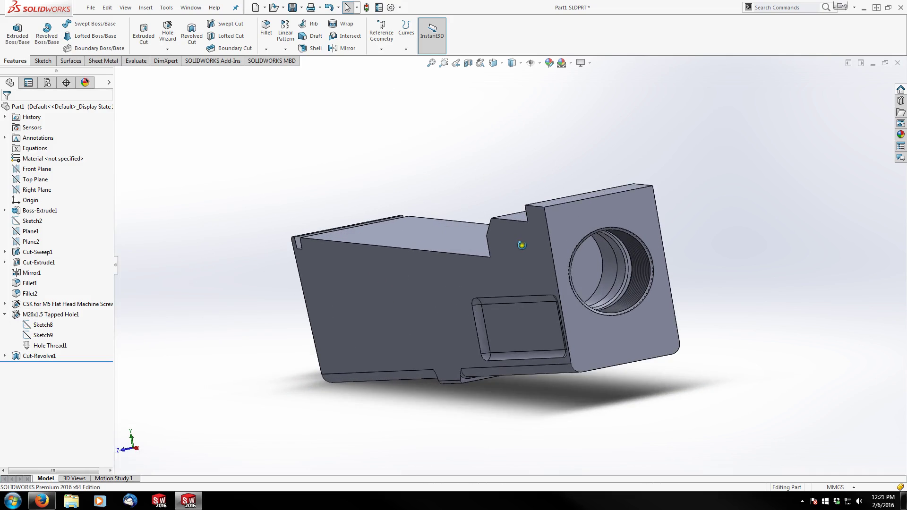
middle_click_drag(522, 245, 586, 285)
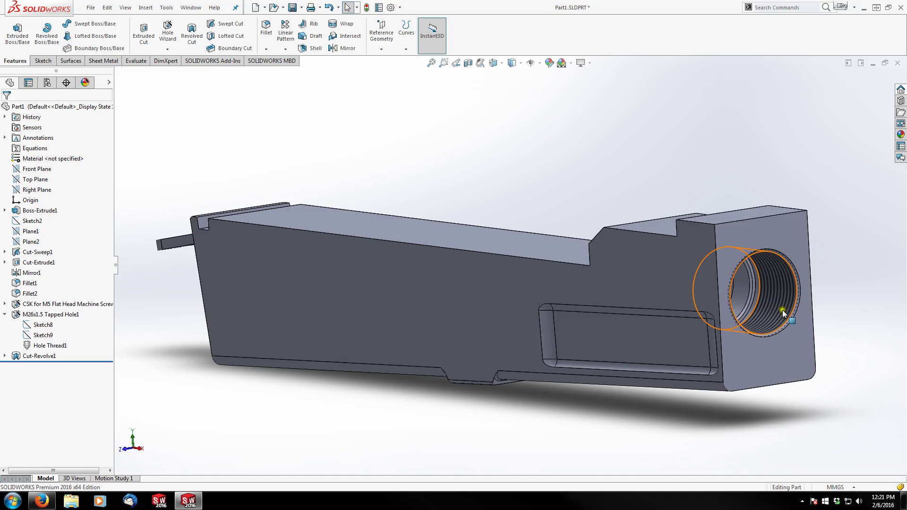
scroll(598, 404, "down", 5)
middle_click_drag(684, 366, 640, 344)
scroll(694, 353, "down", 5)
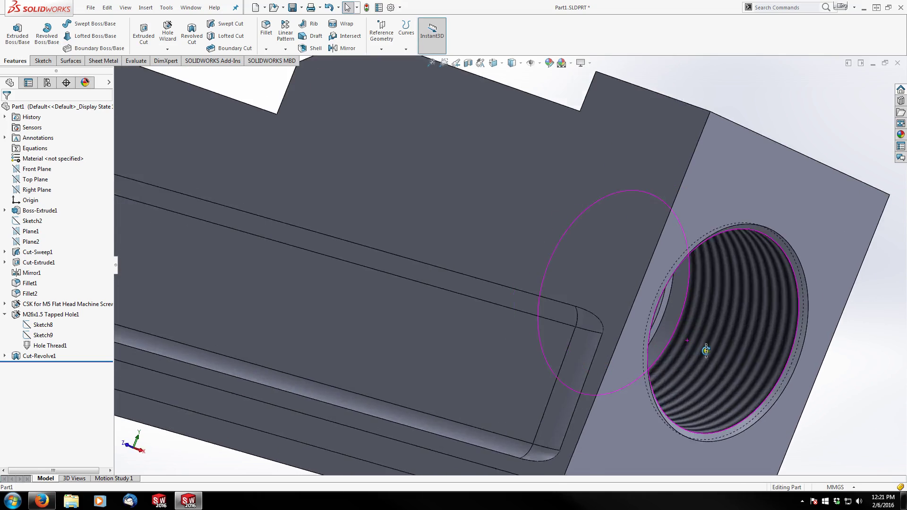
scroll(706, 349, "up", 8)
middle_click_drag(520, 262, 405, 236)
scroll(425, 166, "down", 4)
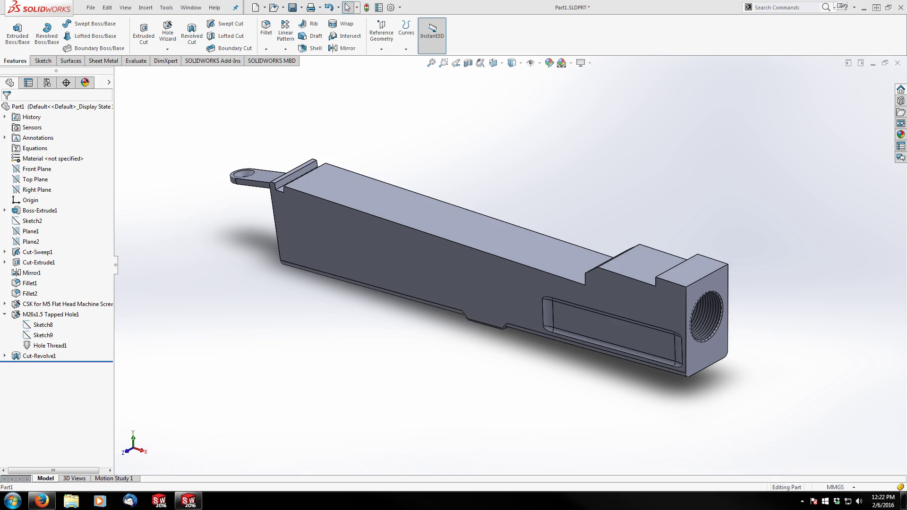
- On the tapped-hole end face, sketch a closed stepped profile along the upper edge, about 4.9 mm deep at one side and slanted at the other
left_click(721, 280)
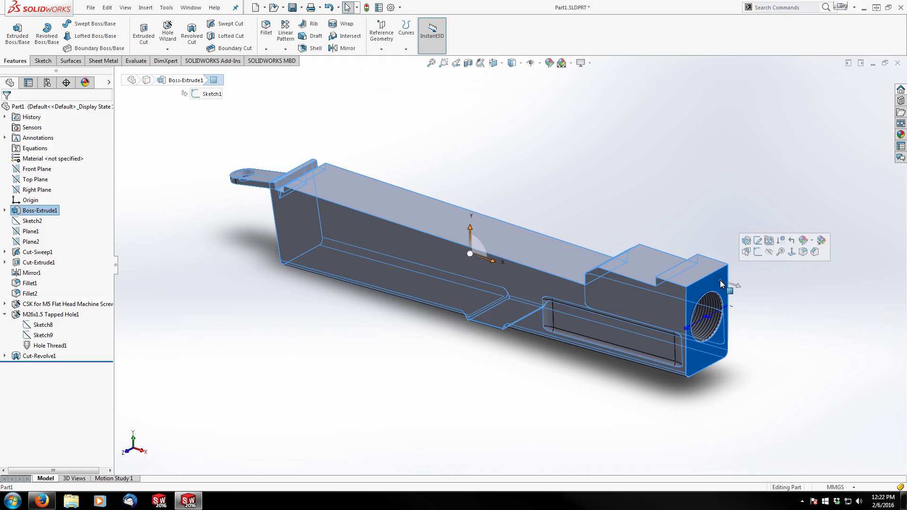
left_click(758, 252)
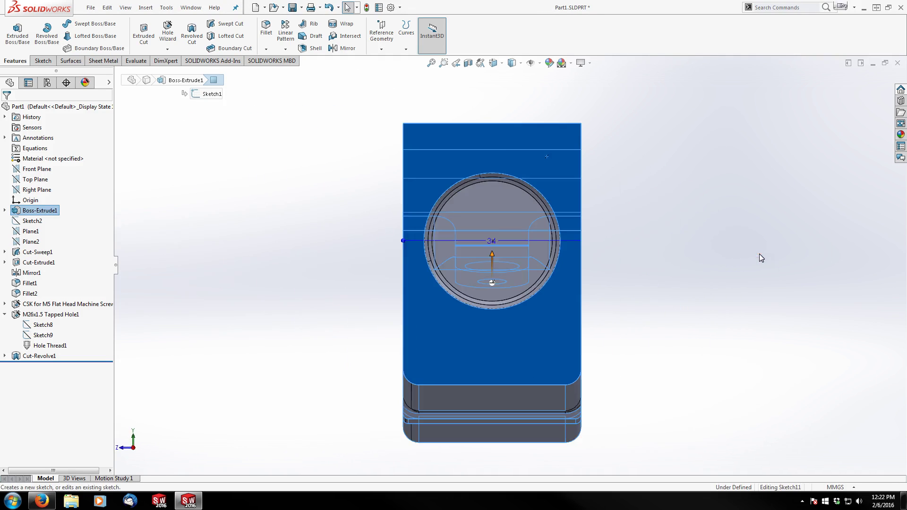
scroll(498, 136, "down", 3)
left_click(498, 119)
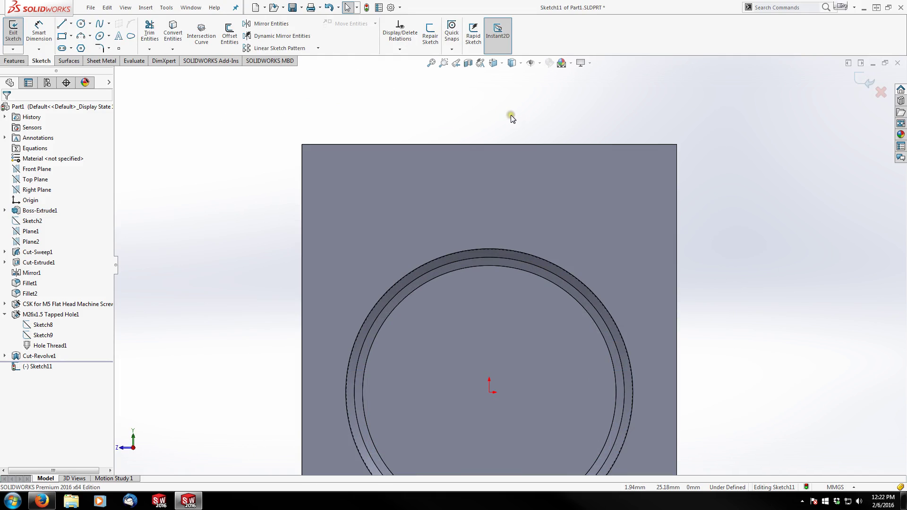
left_click(59, 27)
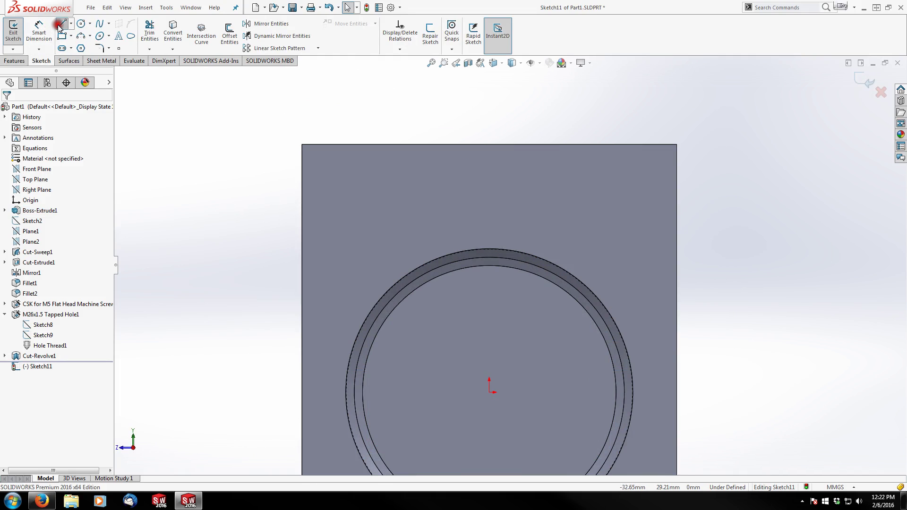
left_click(611, 145)
left_click(612, 199)
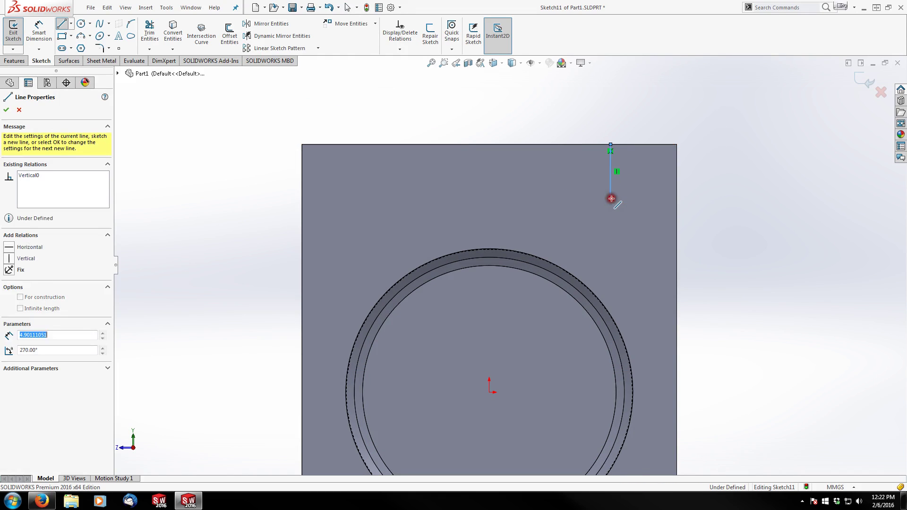
left_click(392, 177)
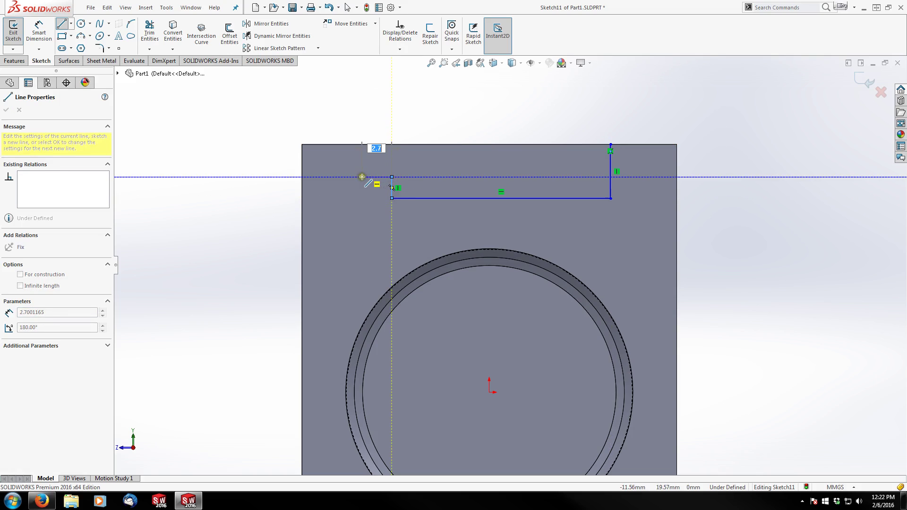
left_click(361, 177)
left_click(303, 216)
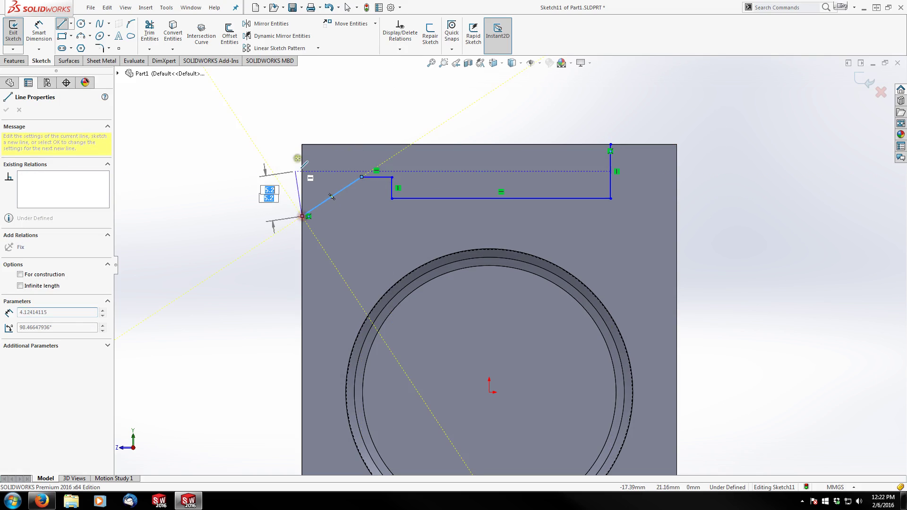
left_click(302, 143)
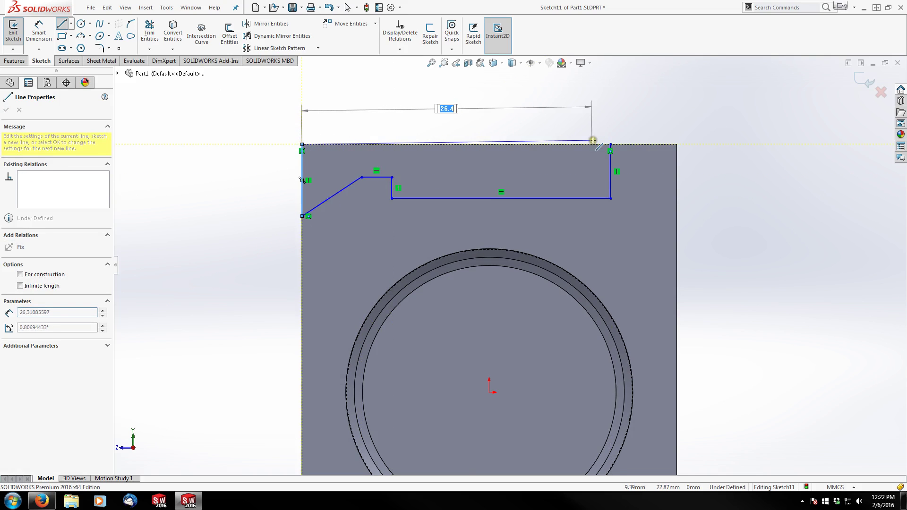
left_click(611, 143)
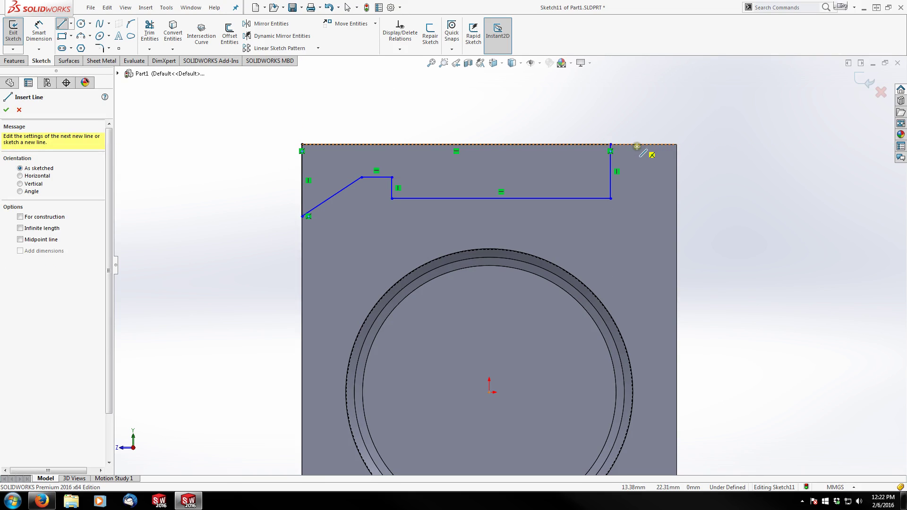
- Sketch a closed triangle at the other upper corner of the face, about 3.62 mm wide with a 45-degree slanted side
left_click(638, 145)
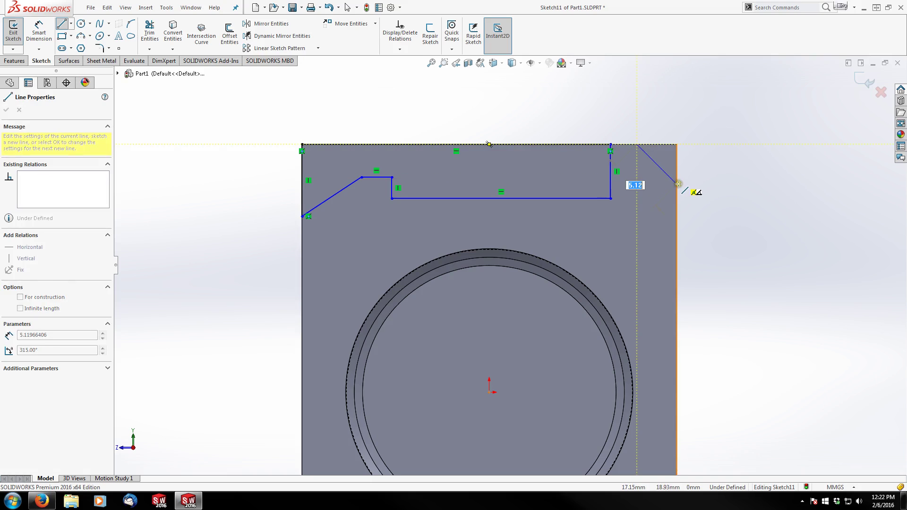
left_click(676, 185)
left_click(677, 144)
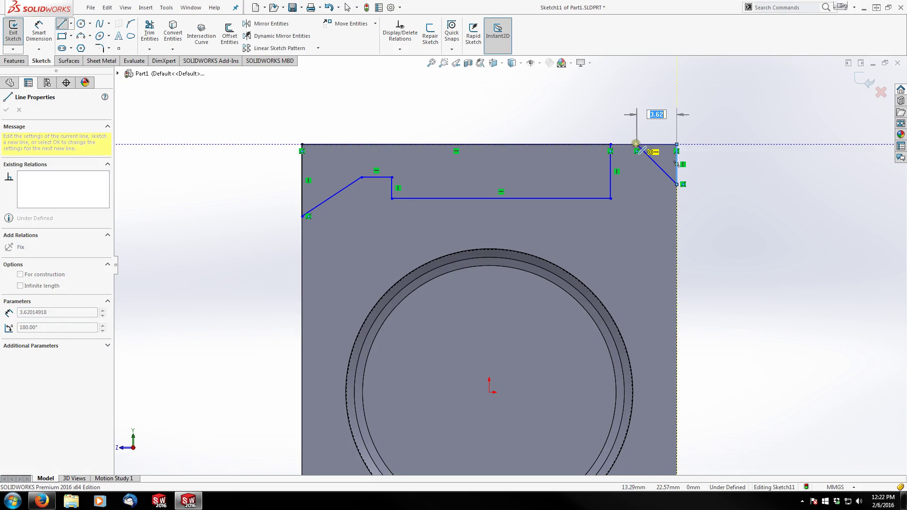
left_click(638, 144)
key("Escape")
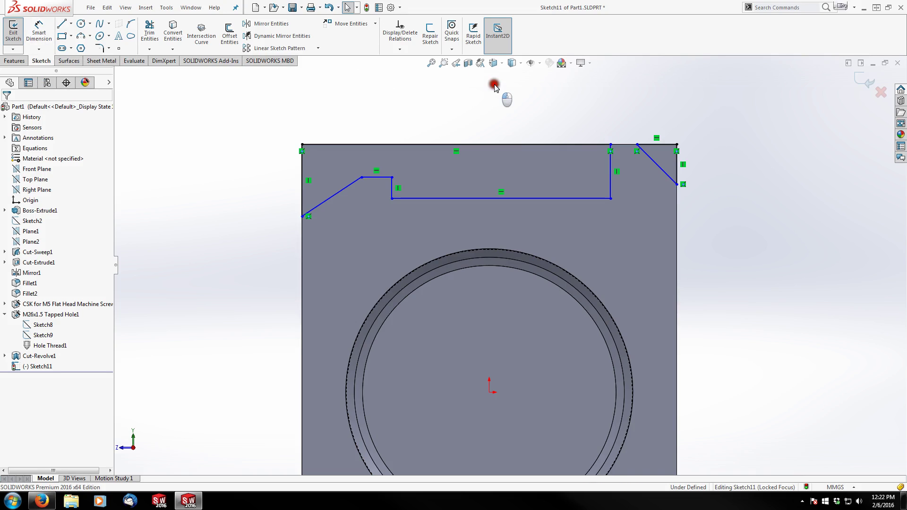
- Display the part with its hidden lines visible while the end-face sketch stays open
left_click(521, 63)
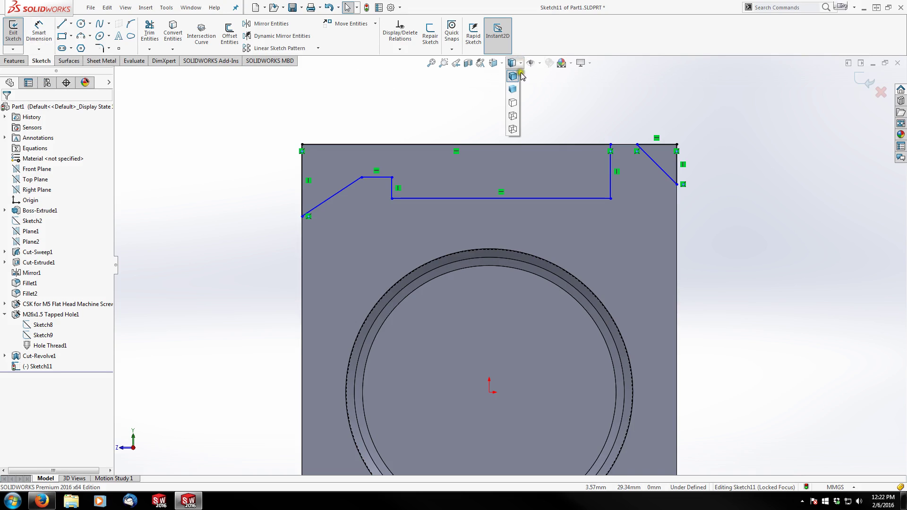
left_click(512, 116)
middle_click_drag(375, 278, 360, 254)
left_click(344, 267)
scroll(326, 233, "down", 4)
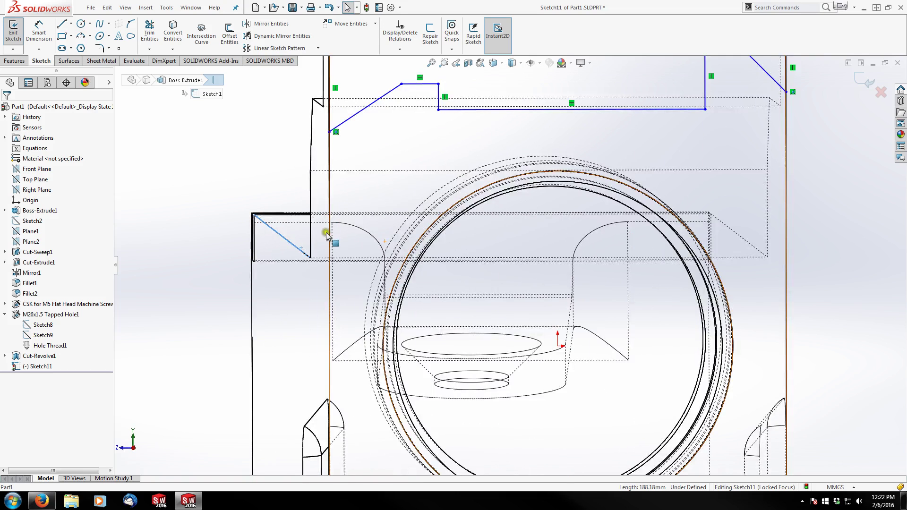
- Examine the hidden edges behind the end face, at a slight tilt and straight on, to identify the body's ledge edge
left_click(344, 257)
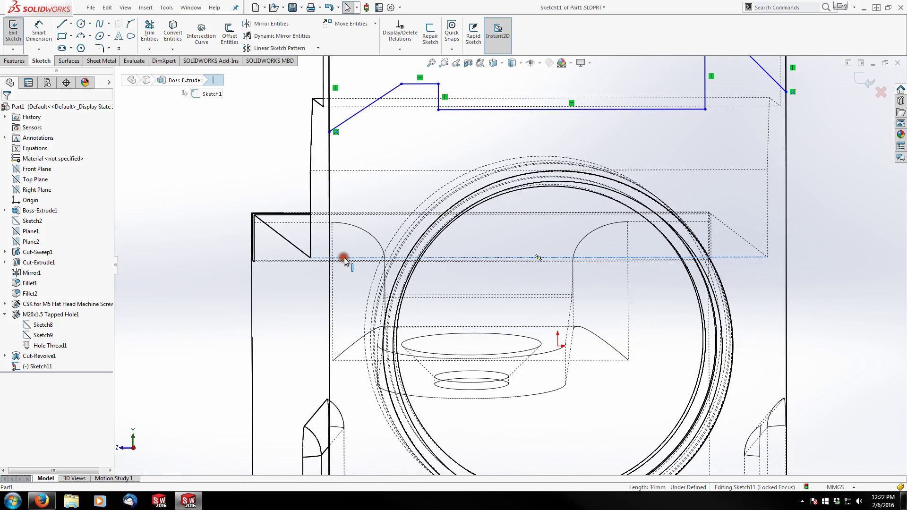
key("ctrl+8")
left_click(241, 174)
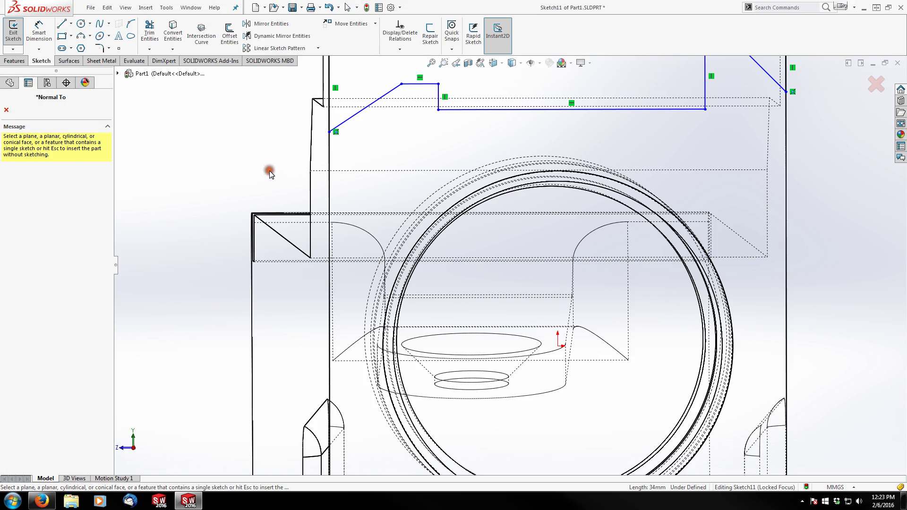
key("Escape")
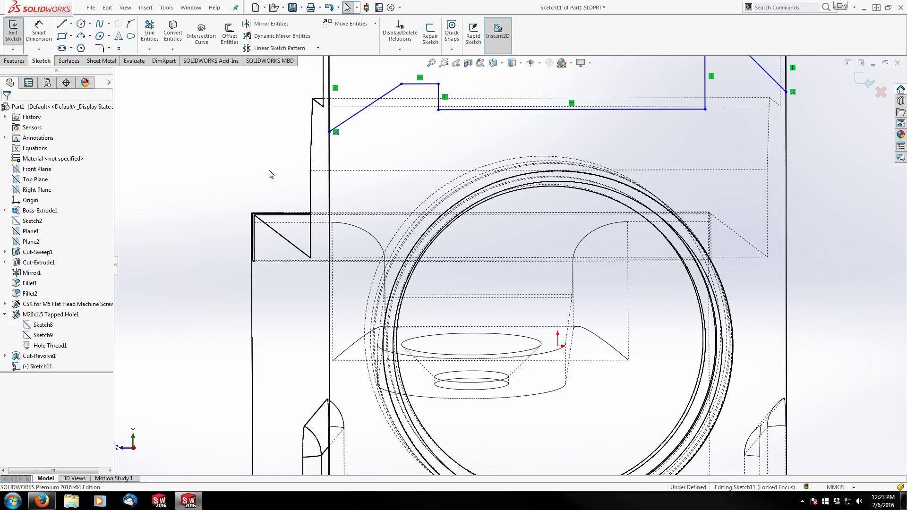
key("ctrl+8")
scroll(429, 174, "down", 4)
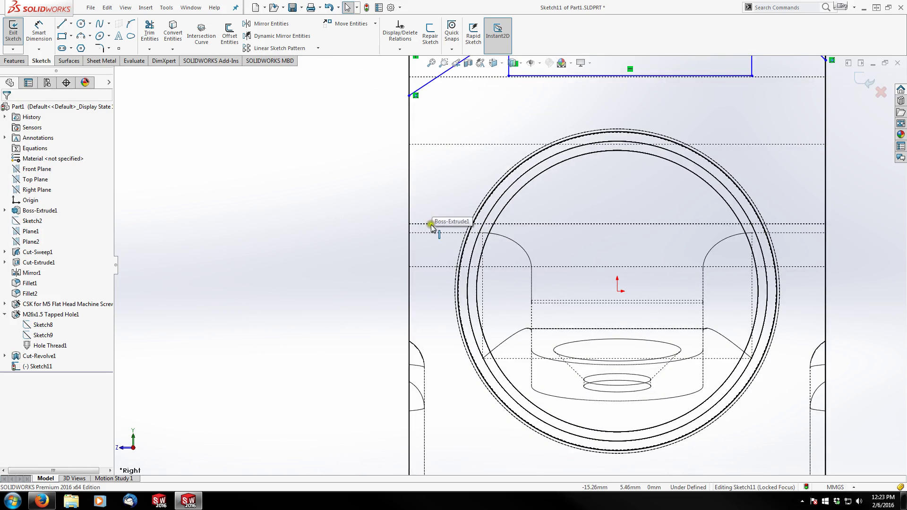
middle_click_drag(384, 225, 387, 225)
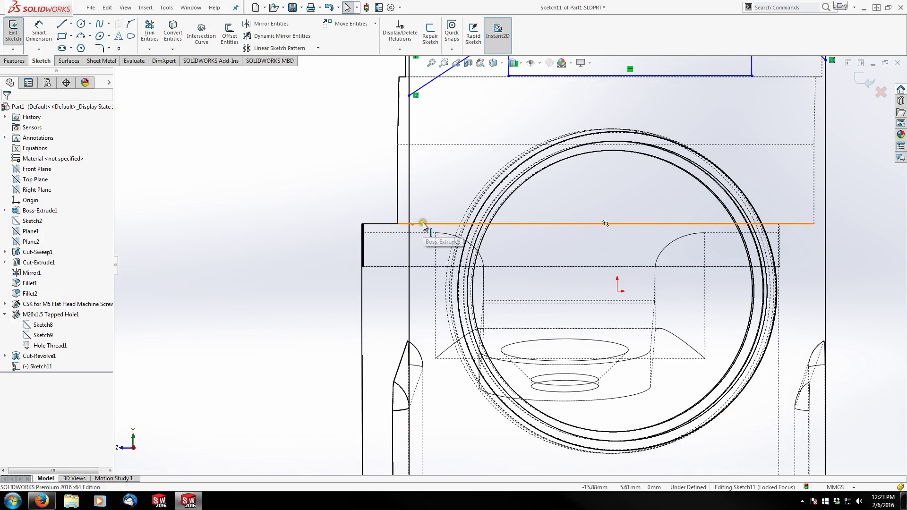
key("ctrl+8")
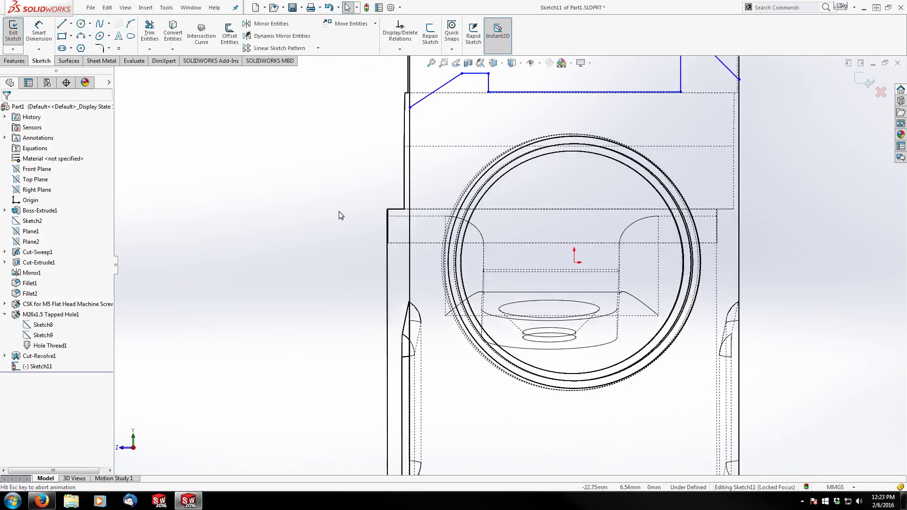
scroll(442, 202, "down", 4)
left_click(442, 209)
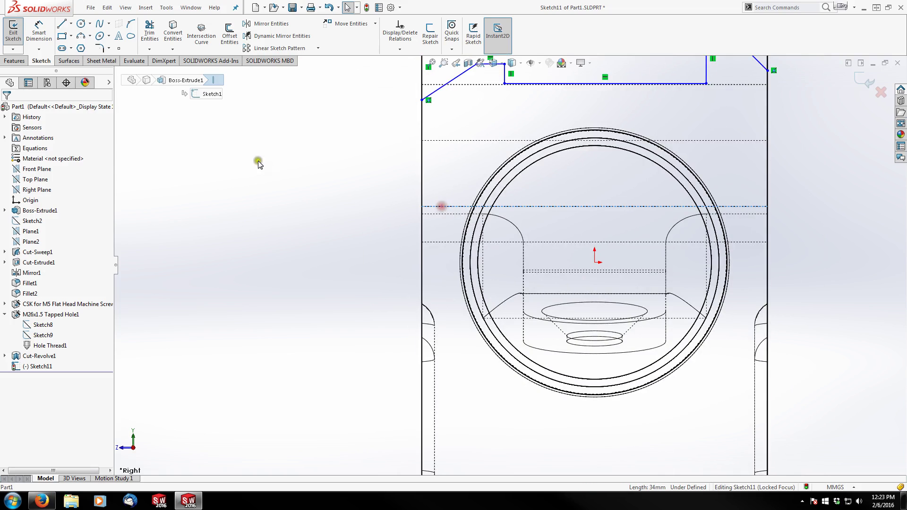
- Dimension the long lower line of the stepped profile 11.4 mm above the body's hidden ledge edge
left_click(39, 33)
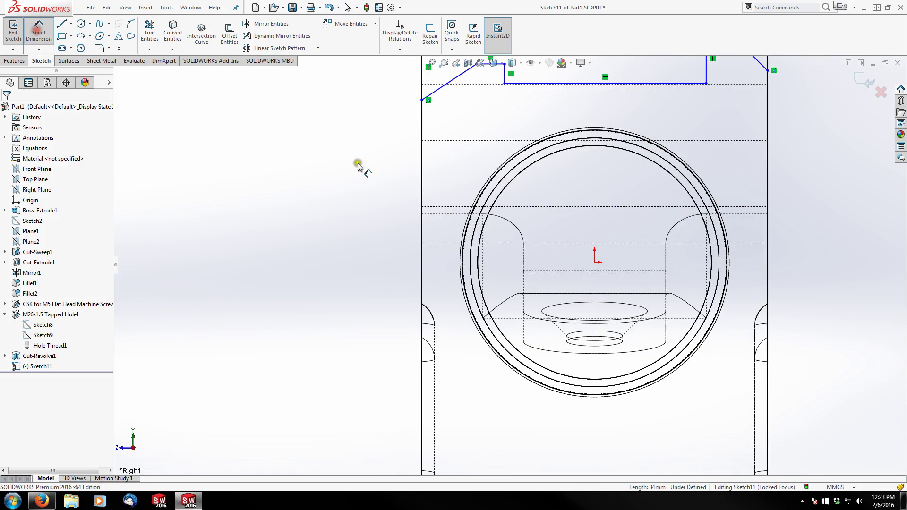
left_click(429, 207)
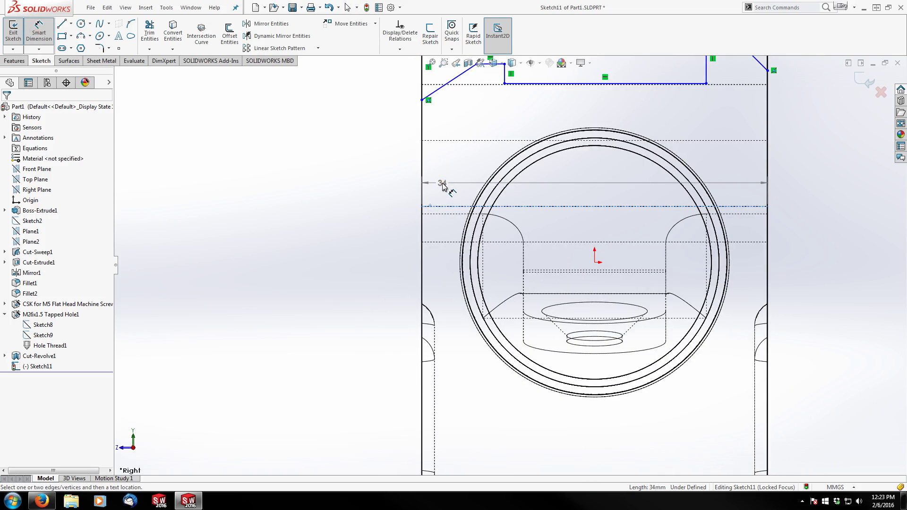
left_click(522, 84)
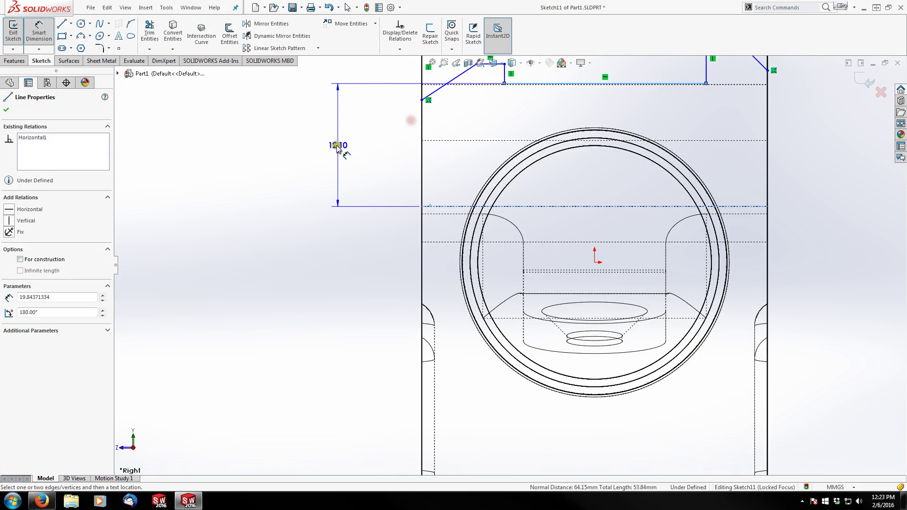
left_click(337, 146)
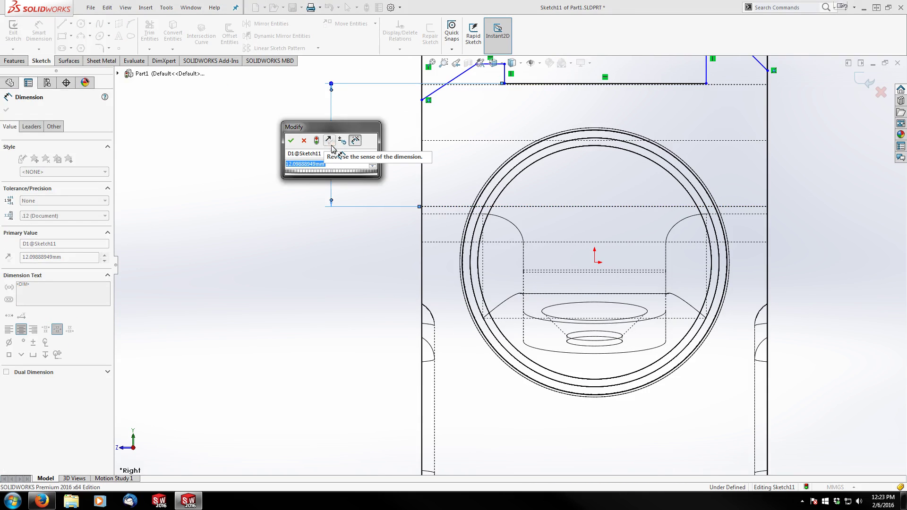
type("11.4")
key("Return")
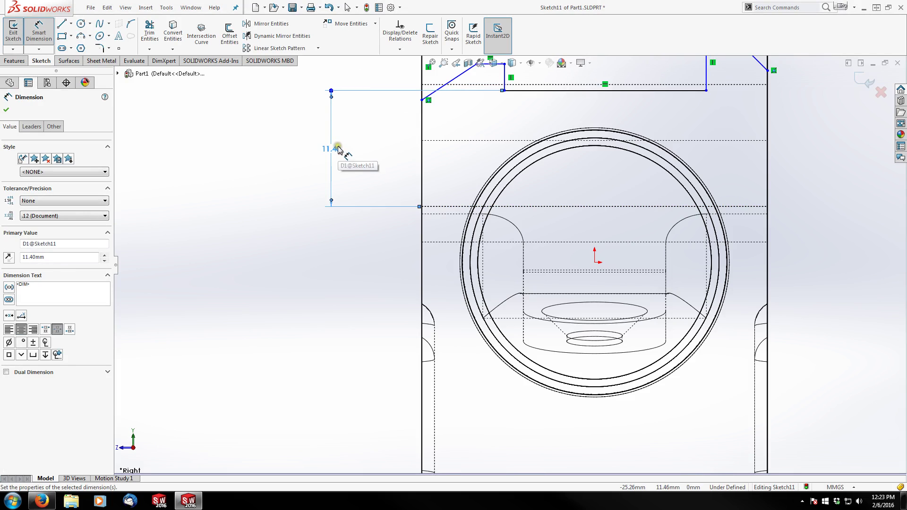
- Dimension the short horizontal step line of the profile 13.7 mm above the same ledge edge
scroll(431, 126, "down", 3)
left_click(543, 97)
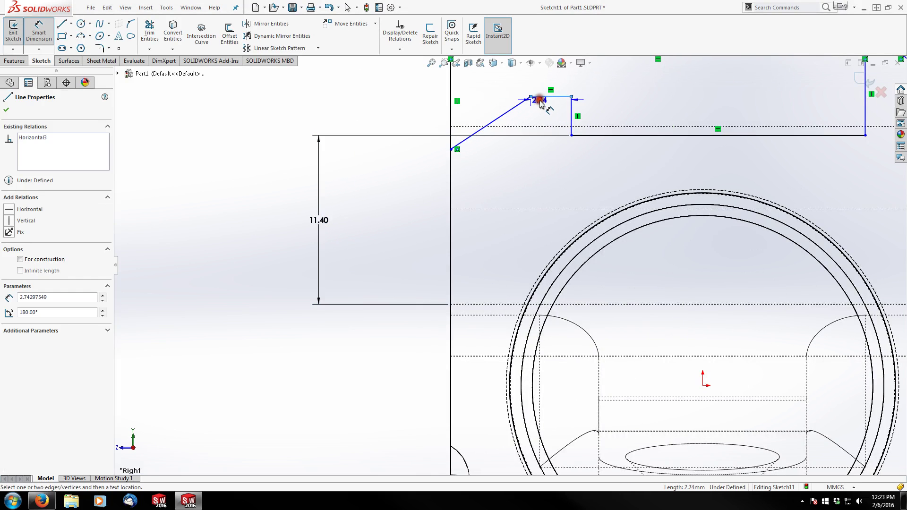
left_click(489, 305)
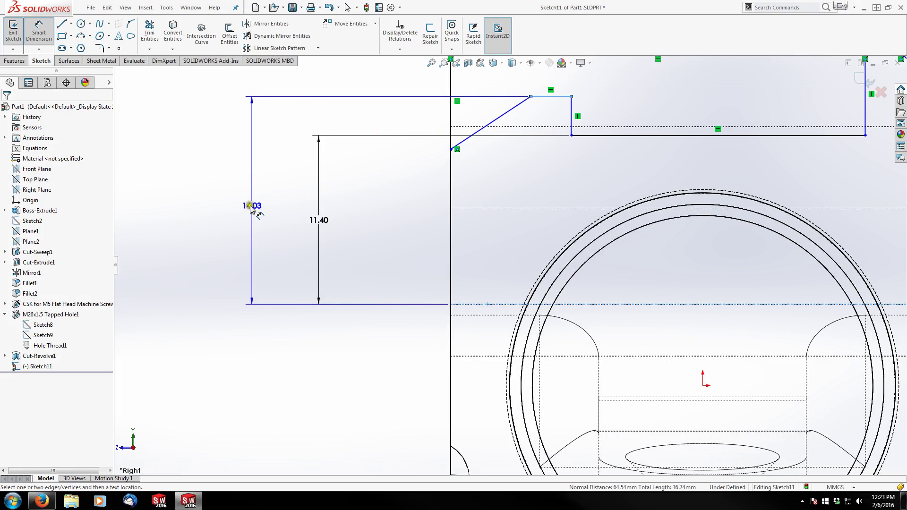
left_click(241, 211)
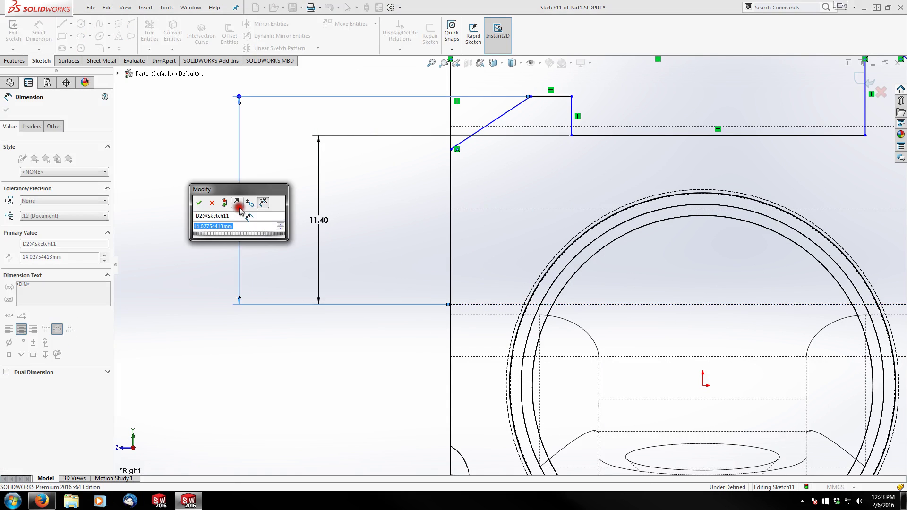
type("13.7")
key("Return")
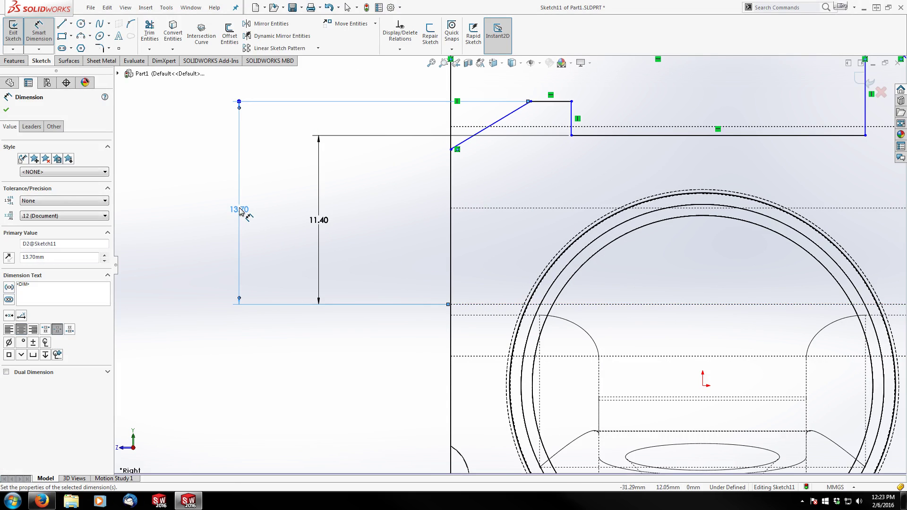
- Set the angle between the profile's slanted line and its short horizontal step line to 30 degrees
scroll(515, 132, "down", 2)
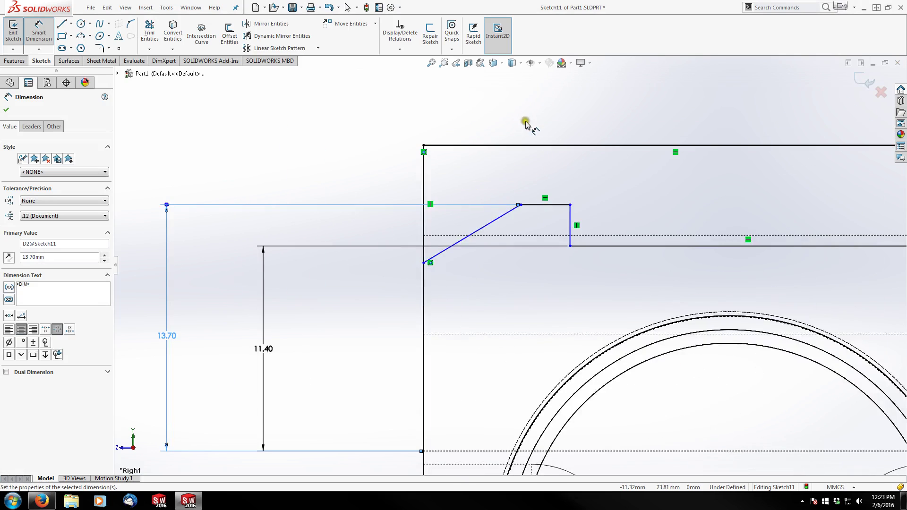
left_click(496, 226)
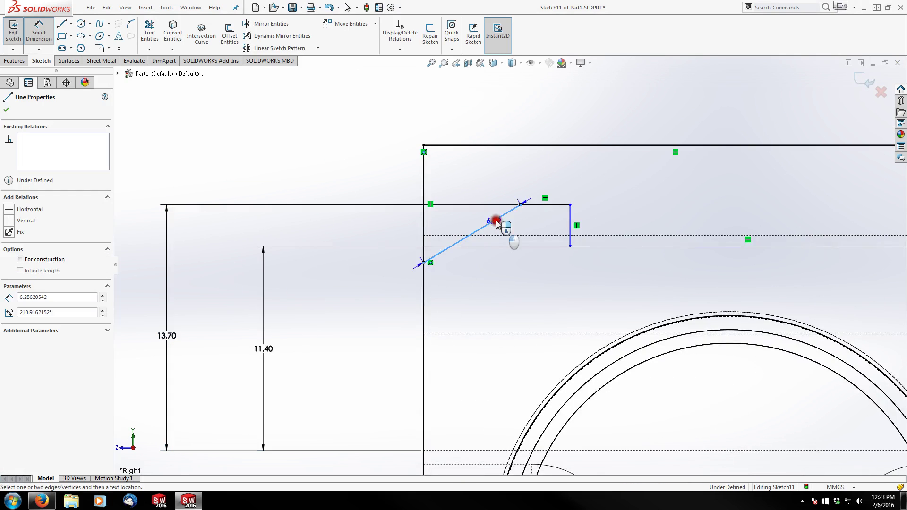
left_click(530, 203)
left_click(352, 258)
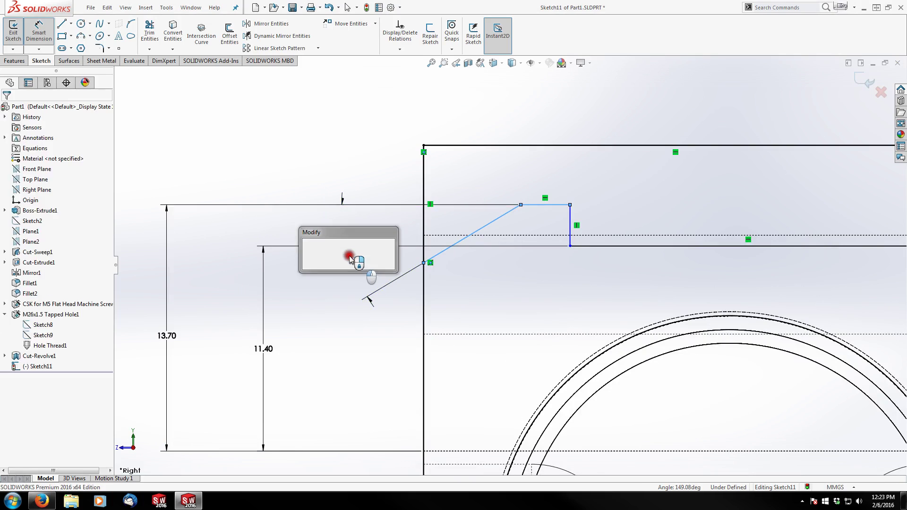
key("Return")
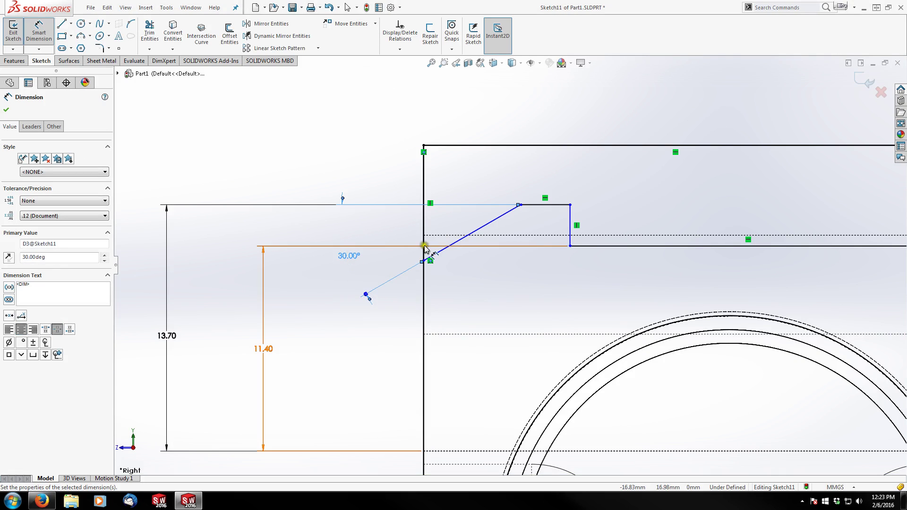
- Set the width of the short horizontal step, from the slanted line's upper end to the short vertical line, to 1.5 mm
left_click(521, 204)
left_click(570, 212)
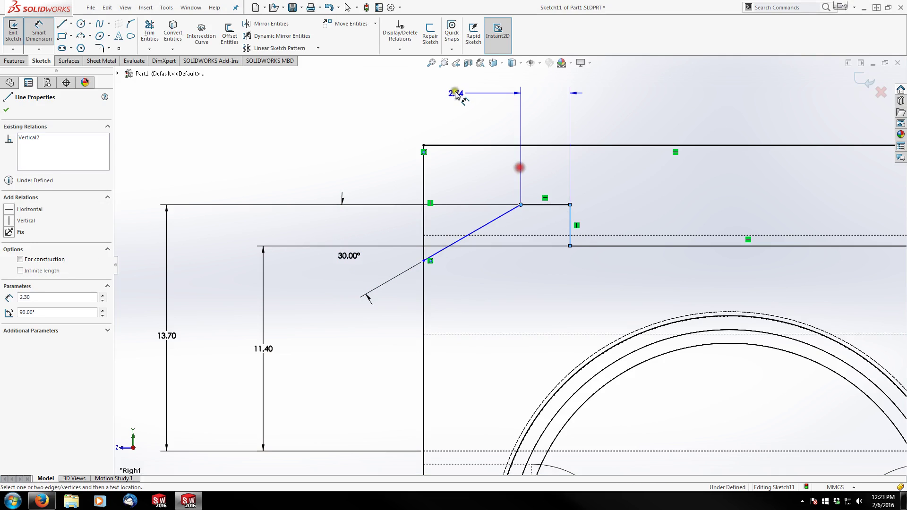
left_click(449, 112)
type("1.5")
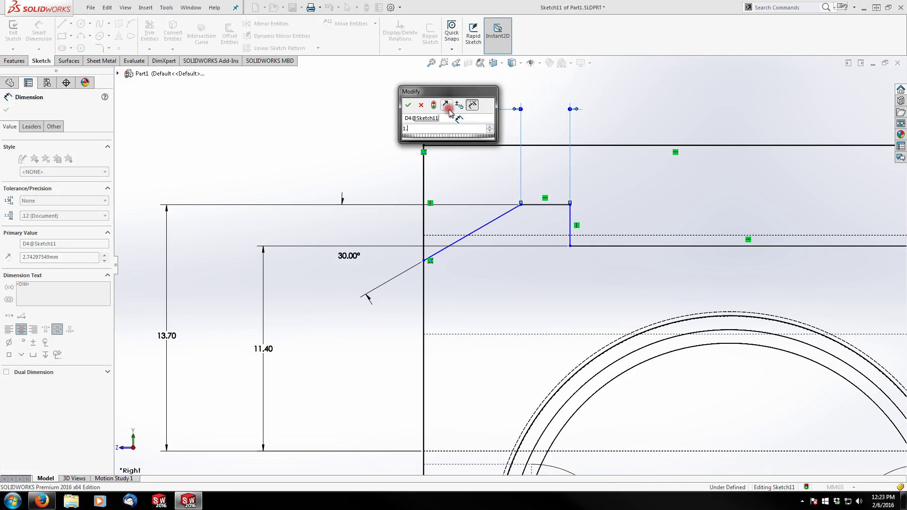
key("Return")
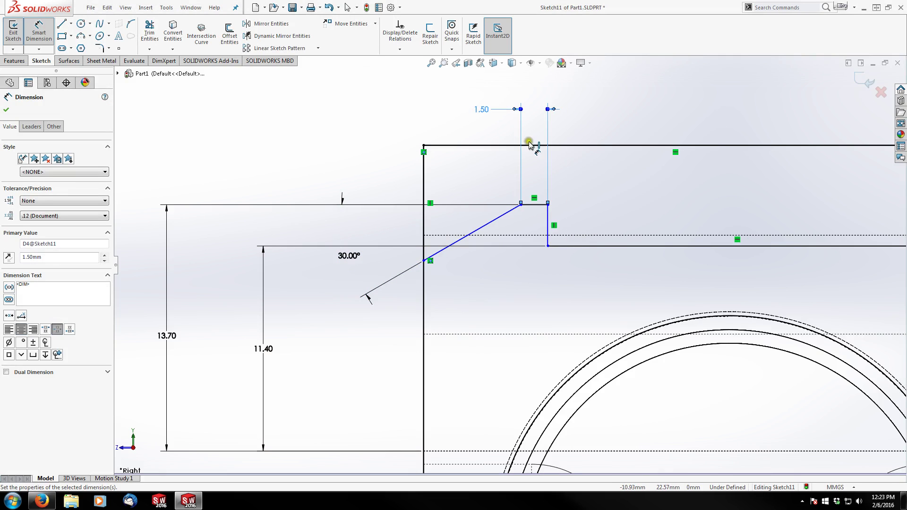
- Align the midpoint of the profile's long lower line vertically with the origin
scroll(721, 179, "up", 3)
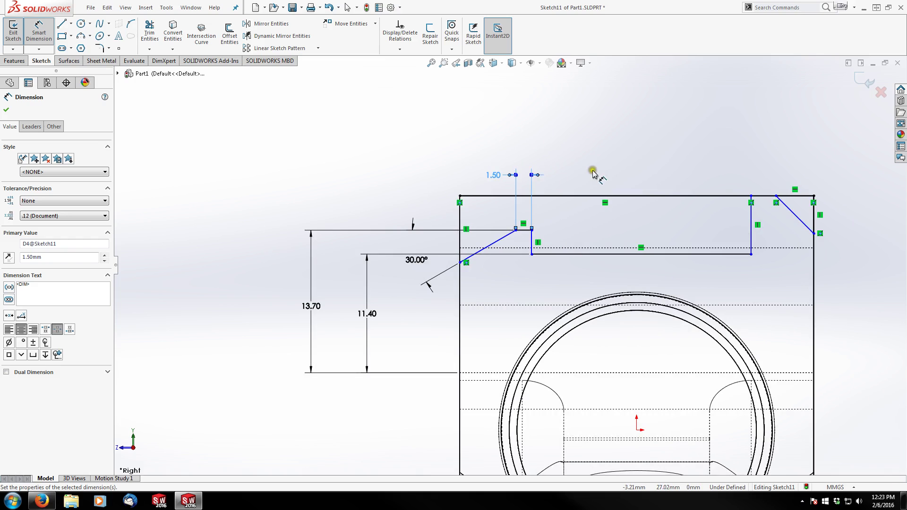
key("Escape")
left_click(641, 255)
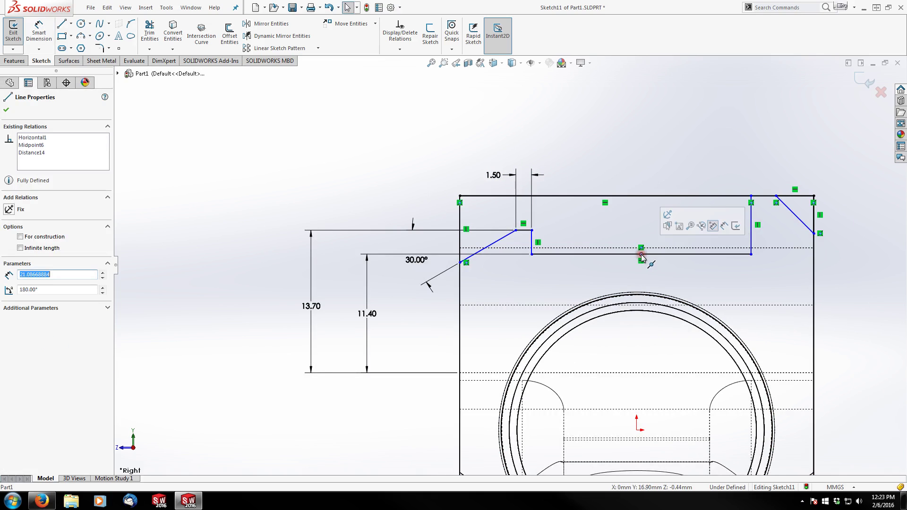
left_click(637, 431, "ctrl")
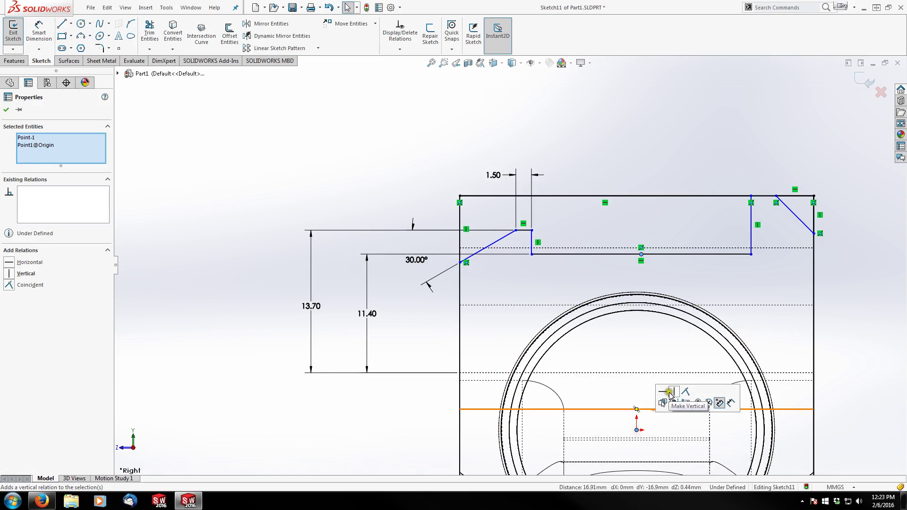
left_click(674, 392)
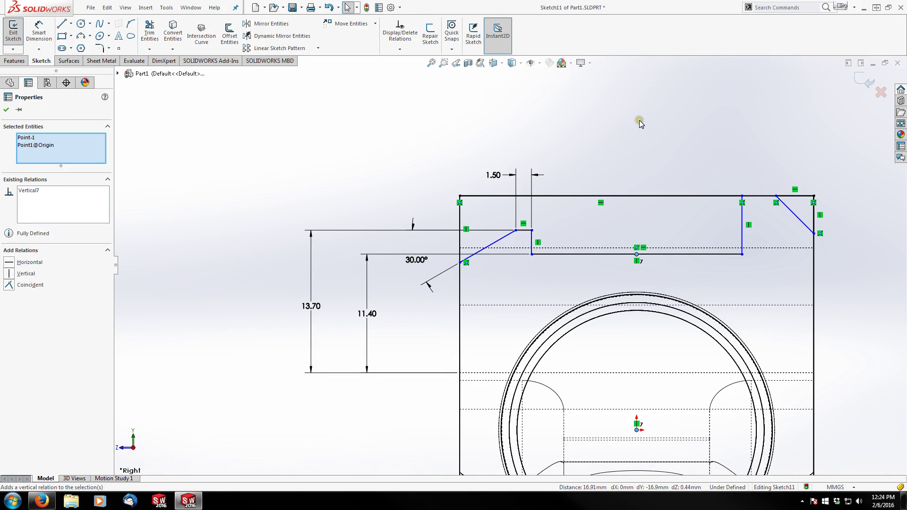
key("Escape")
- Set the distance between the two vertical lines of the stepped profile to 24 mm
left_click(39, 33)
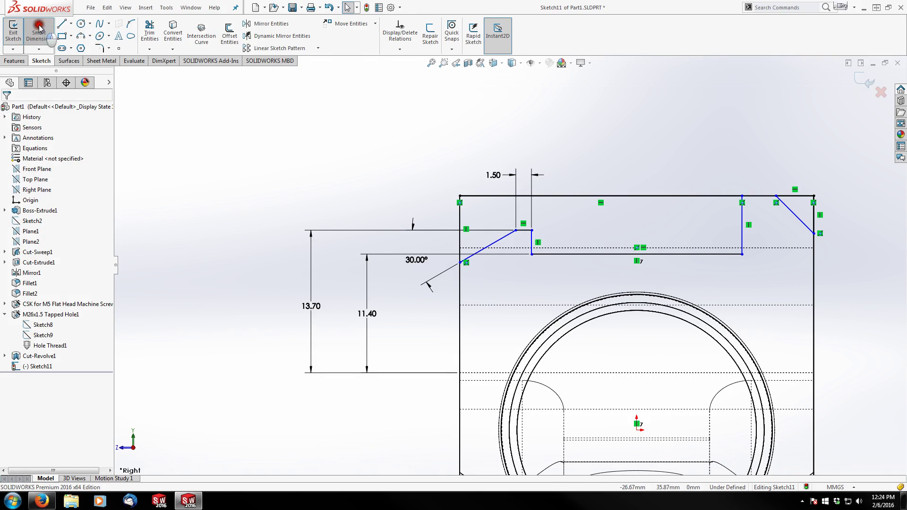
left_click(532, 239)
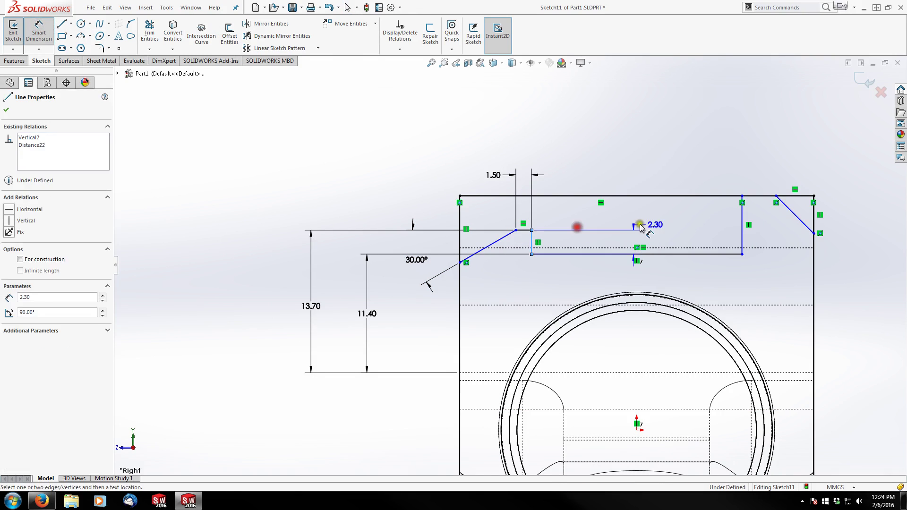
left_click(743, 210)
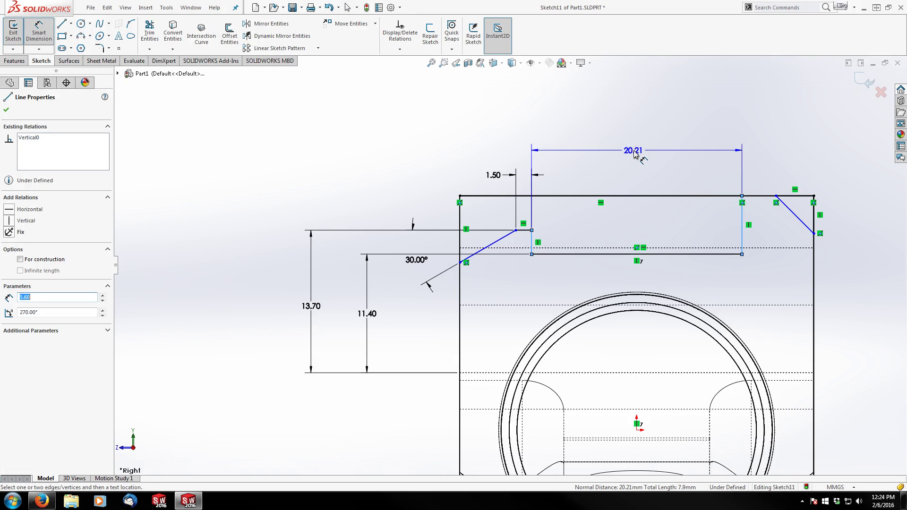
left_click(634, 153)
type("2")
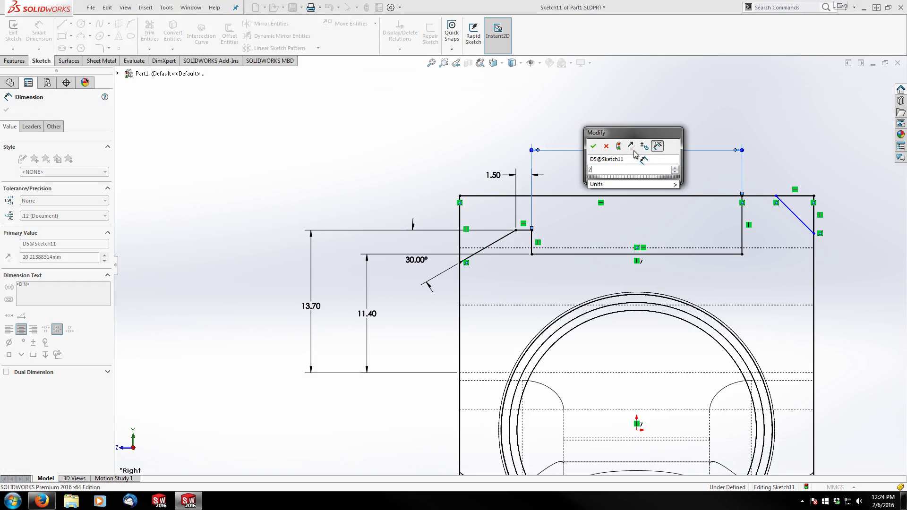
type("4")
key("Return")
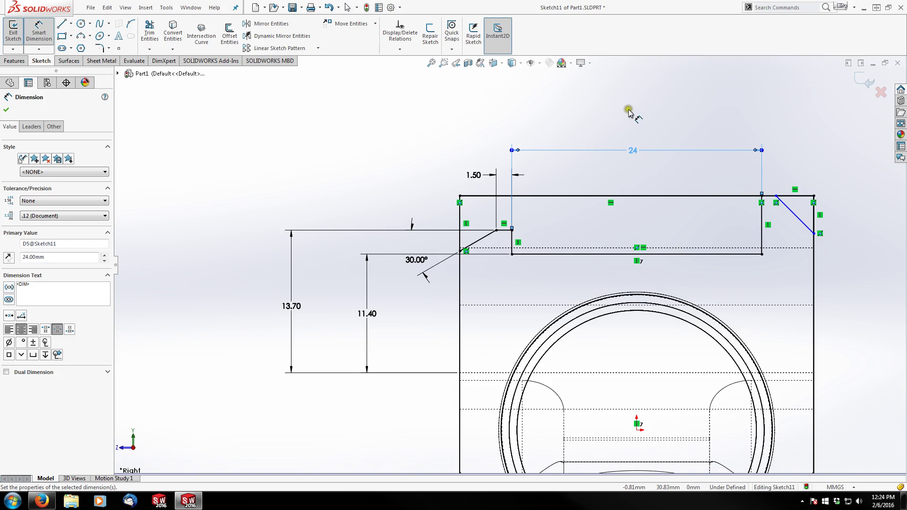
key("Escape")
left_click(642, 102)
scroll(807, 188, "up", 1)
scroll(783, 223, "down", 3)
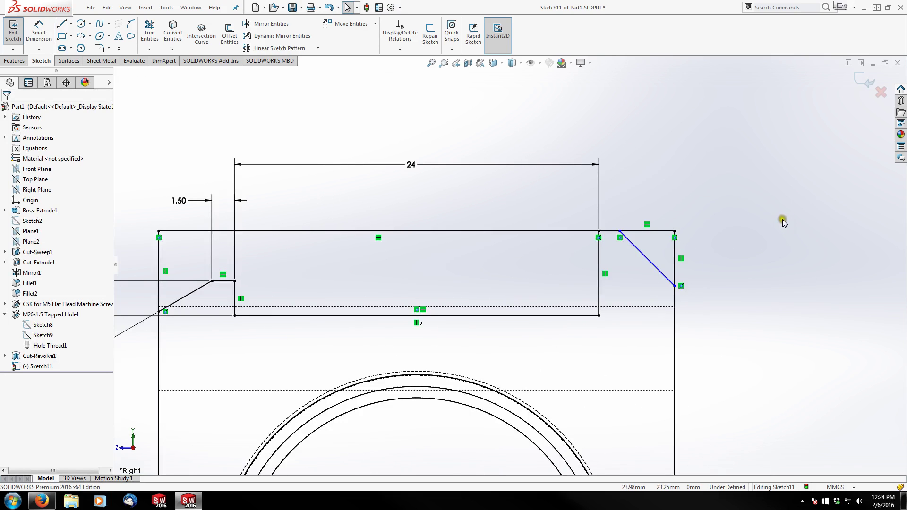
- Set the horizontal distance from the stepped profile's vertical line to the upper end of the corner profile's slanted line to 1.5 mm
scroll(731, 265, "down", 1)
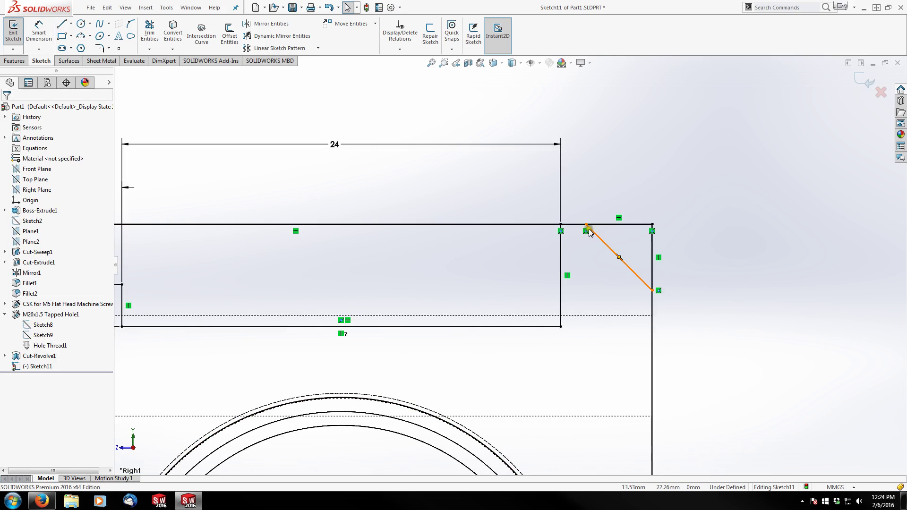
left_click(39, 34)
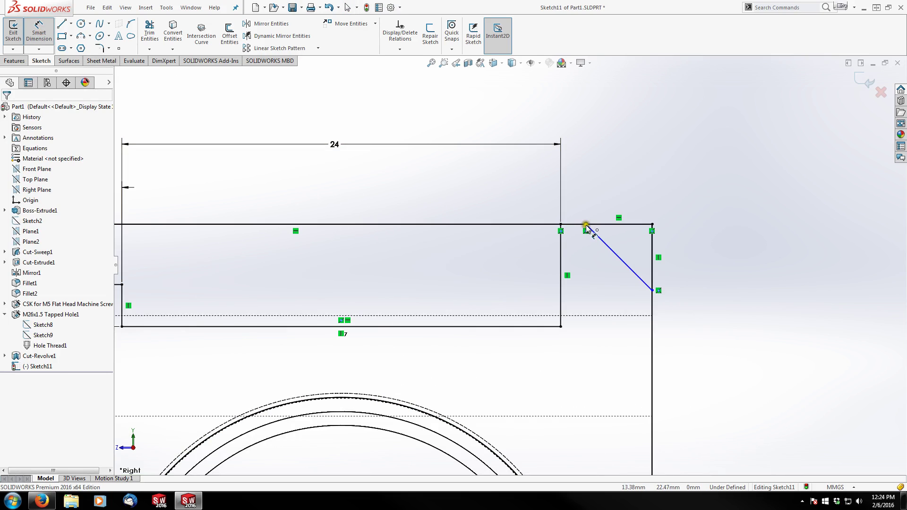
left_click(586, 225)
left_click(561, 251)
left_click(621, 165)
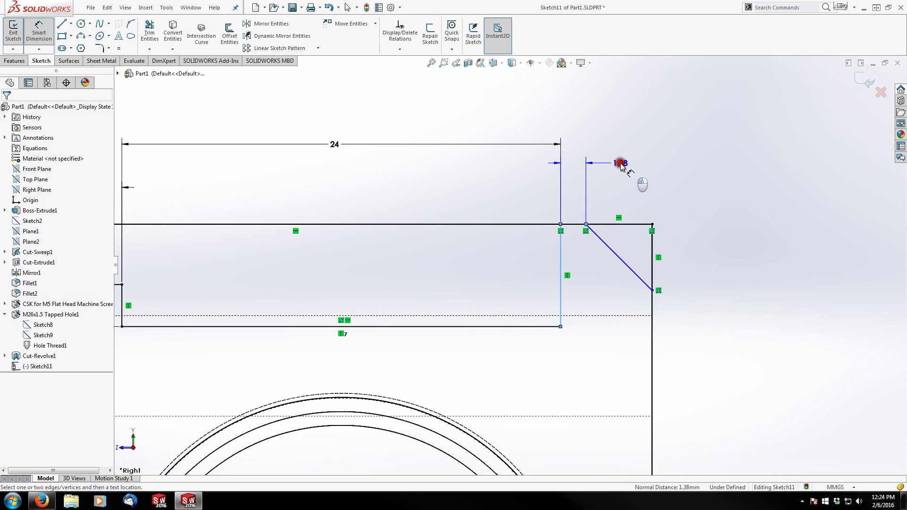
type("1.5")
key("Return")
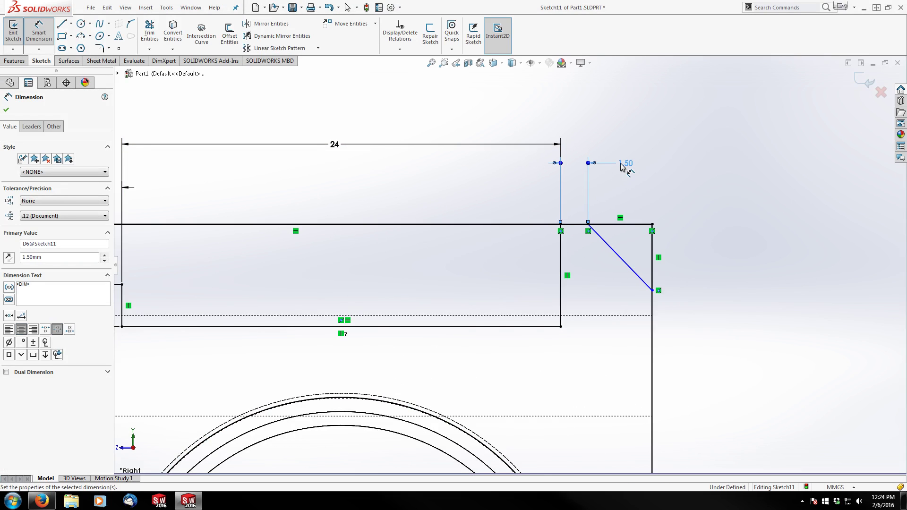
- Set the angle between the corner profile's slanted line and its upper horizontal line to 30 degrees
left_click(629, 261)
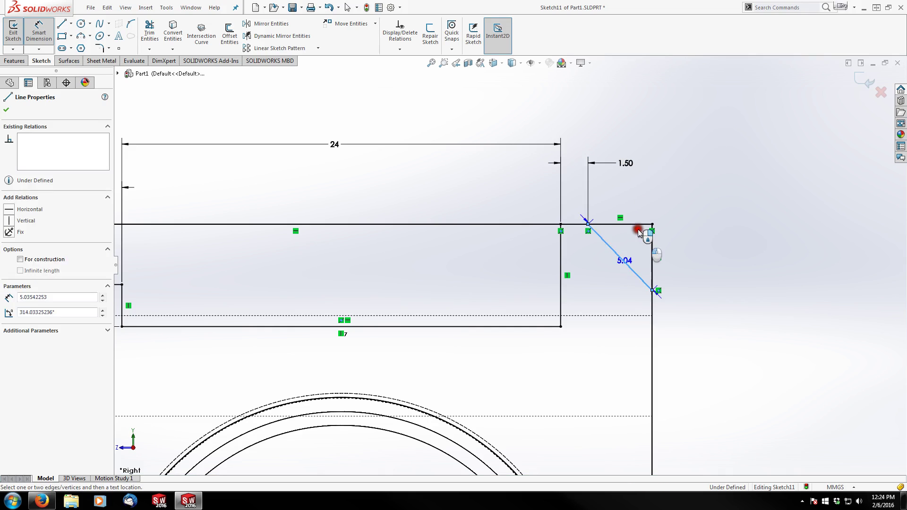
left_click(640, 224)
left_click(709, 279)
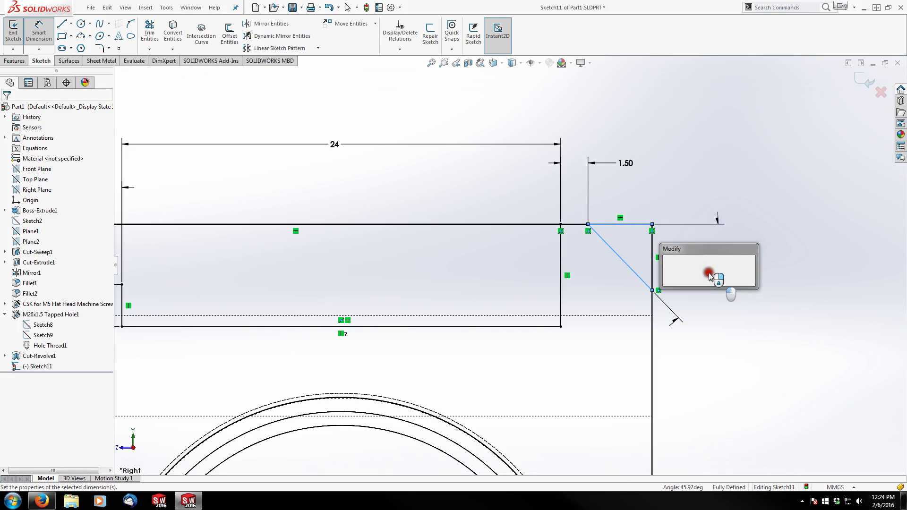
type("30")
key("Return")
key("Escape")
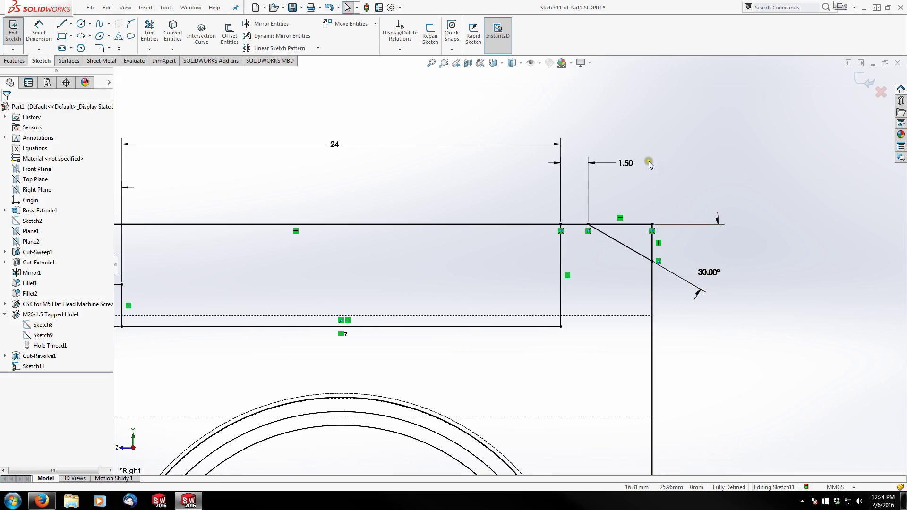
- Change the part's display style to shaded with edges and show the tapped-hole end in a three-dimensional view
key("f")
scroll(452, 287, "down", 2)
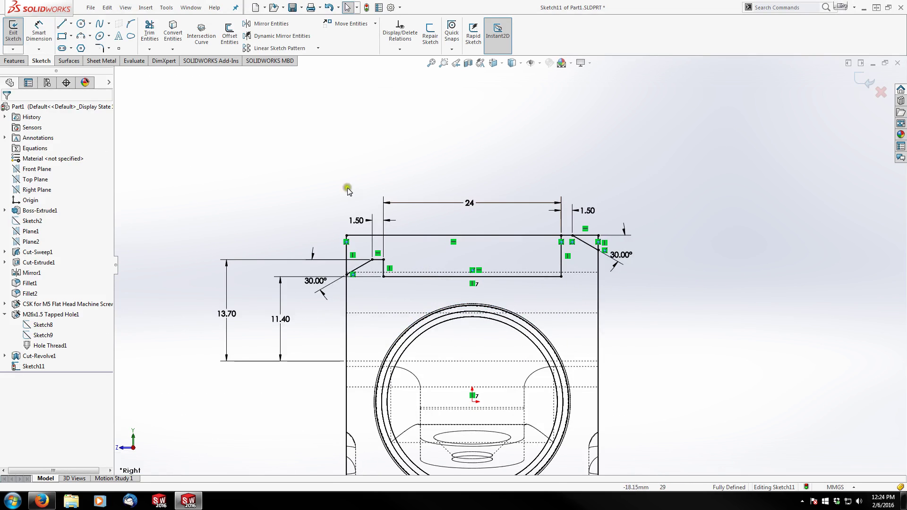
left_click(516, 61)
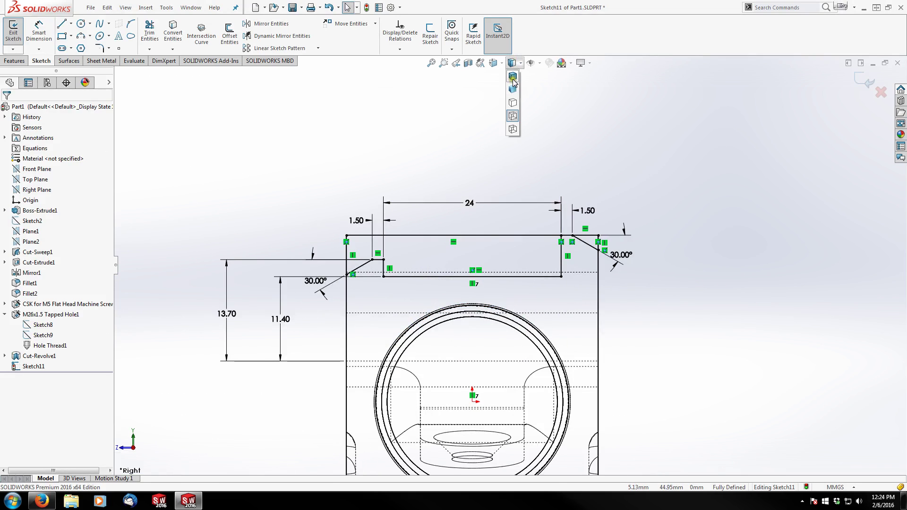
left_click(513, 79)
middle_click_drag(401, 218, 468, 279)
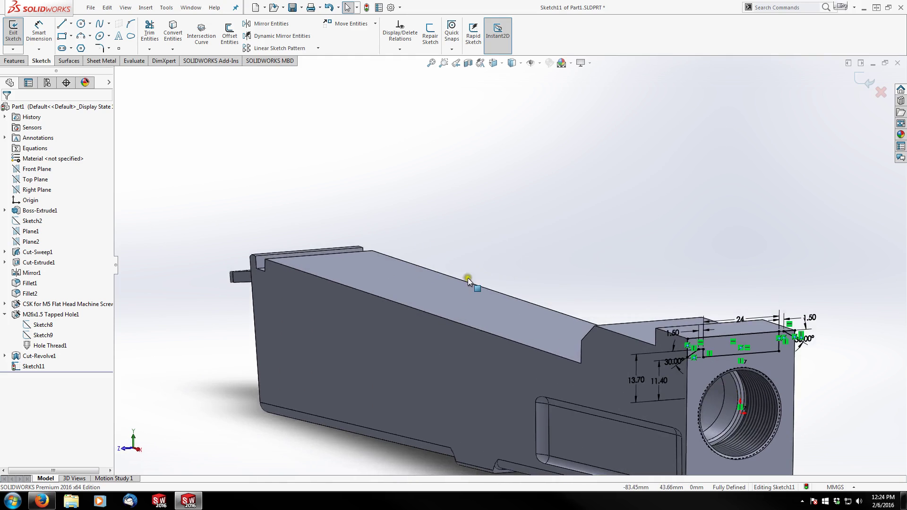
scroll(697, 337, "down", 5)
middle_click_drag(569, 308, 588, 342)
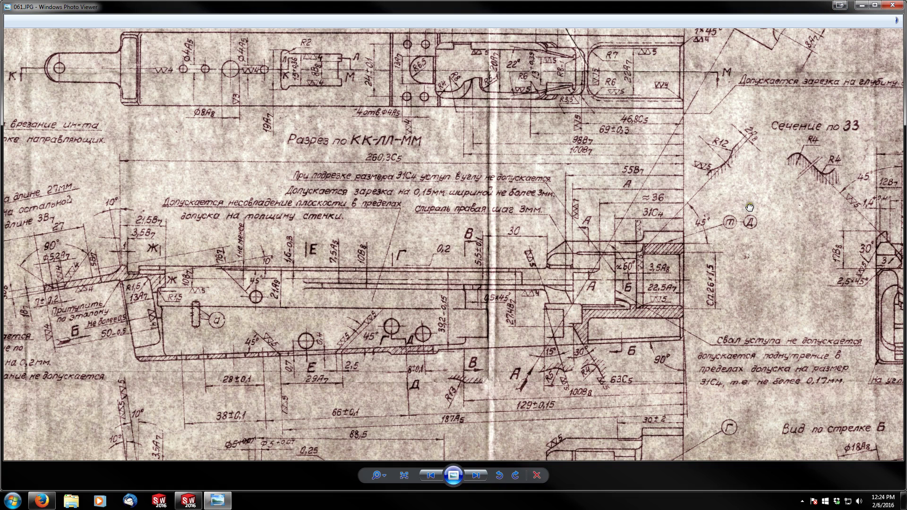
- Switch to the scanned drawing 061.JPG in Windows Photo Viewer and examine the tapped-hole end's views for the upper step's length
mouse_move(750, 207)
left_mouse_down()
mouse_move(524, 253)
mouse_move(508, 236)
left_mouse_up()
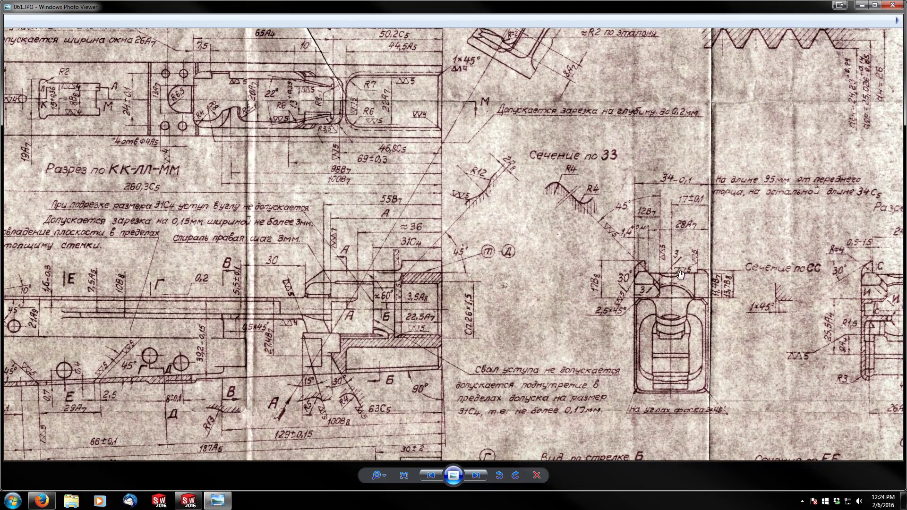
left_click_drag(777, 268, 614, 273)
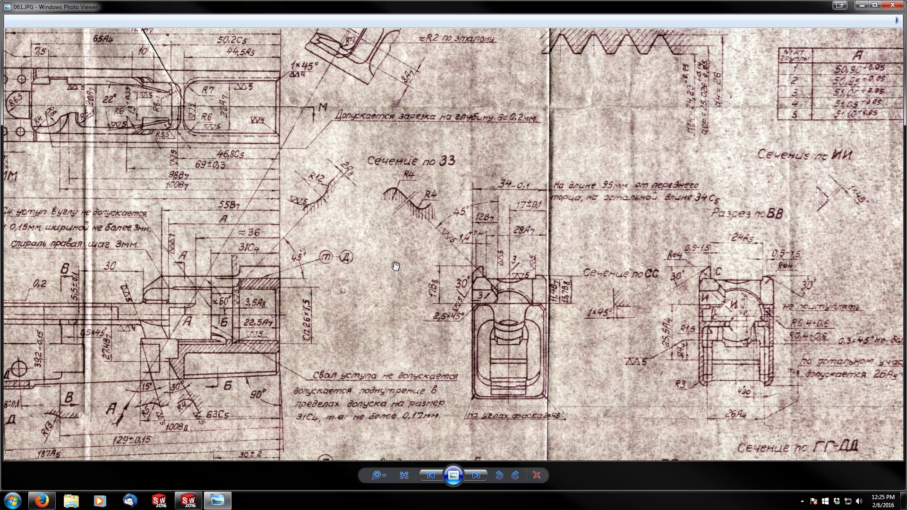
left_click_drag(452, 258, 710, 232)
scroll(711, 232, "up", 1)
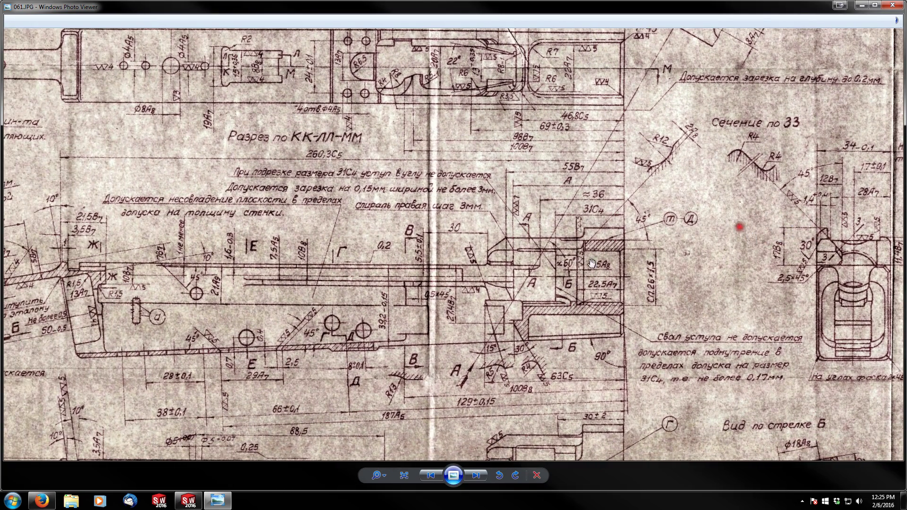
scroll(595, 243, "up", 1)
scroll(581, 249, "up", 2)
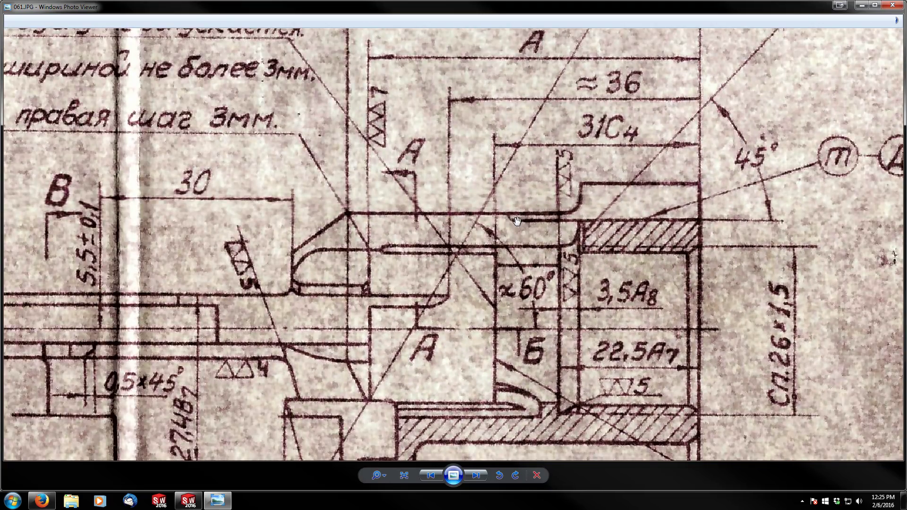
scroll(515, 216, "down", 4)
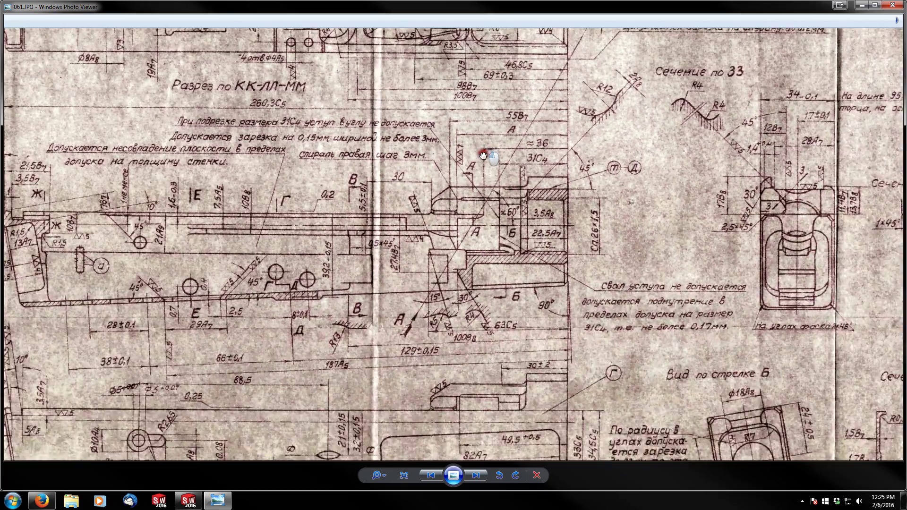
mouse_move(483, 156)
left_mouse_down()
mouse_move(502, 244)
mouse_move(504, 111)
left_mouse_up()
left_click_drag(492, 261, 507, 152)
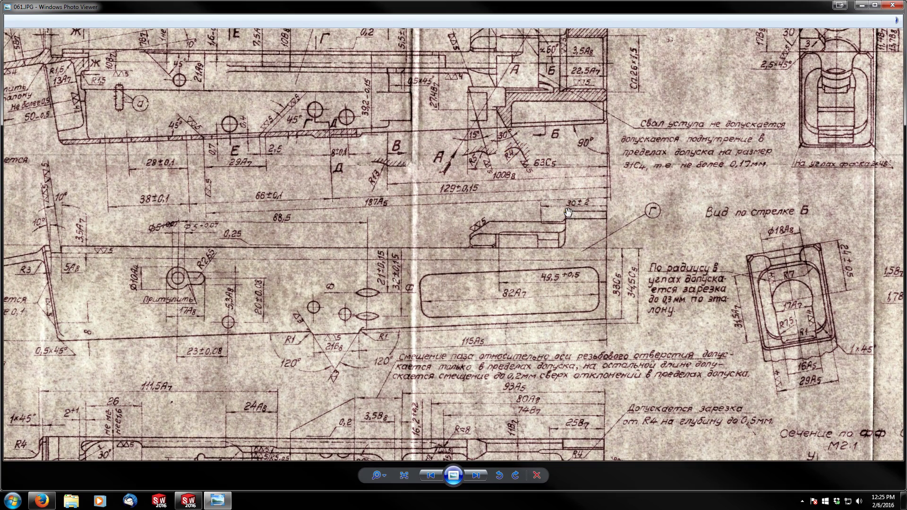
left_click(839, 6)
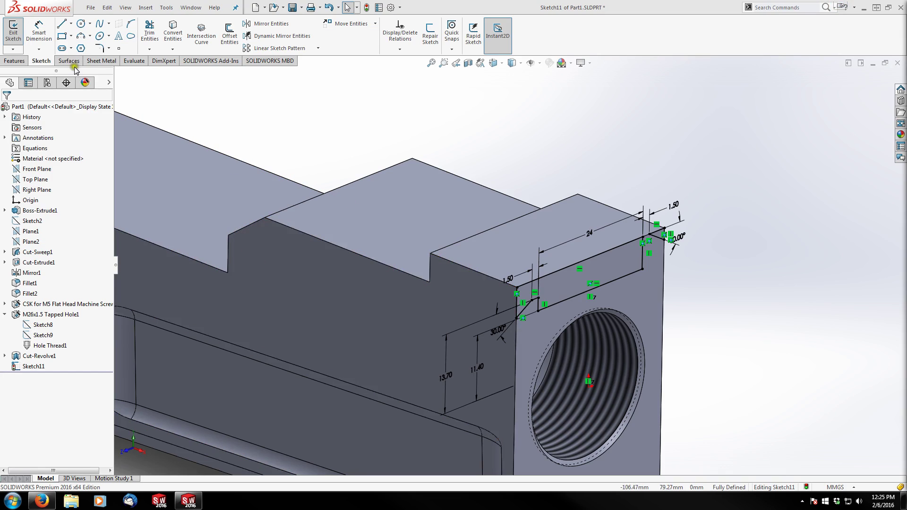
- Cut the stepped and corner profiles into the part with a blind Extruded Cut 30 mm deep
left_click(14, 61)
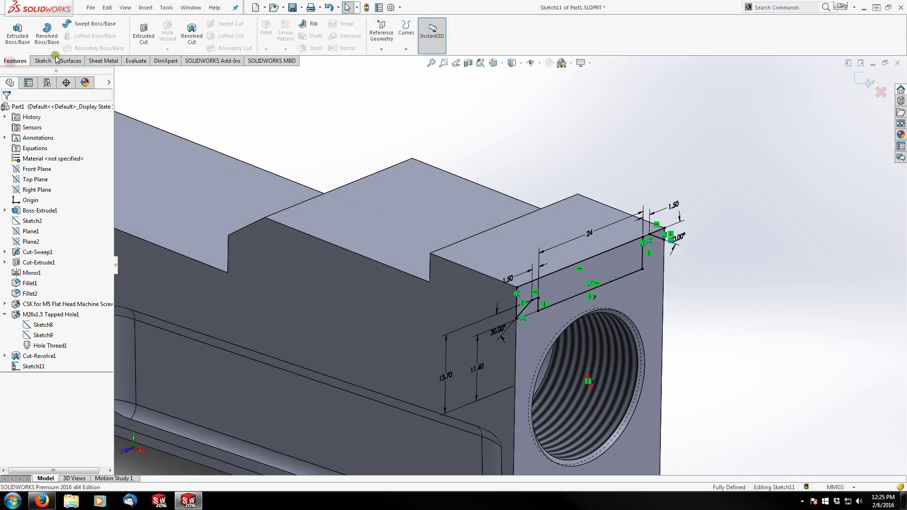
left_click(146, 32)
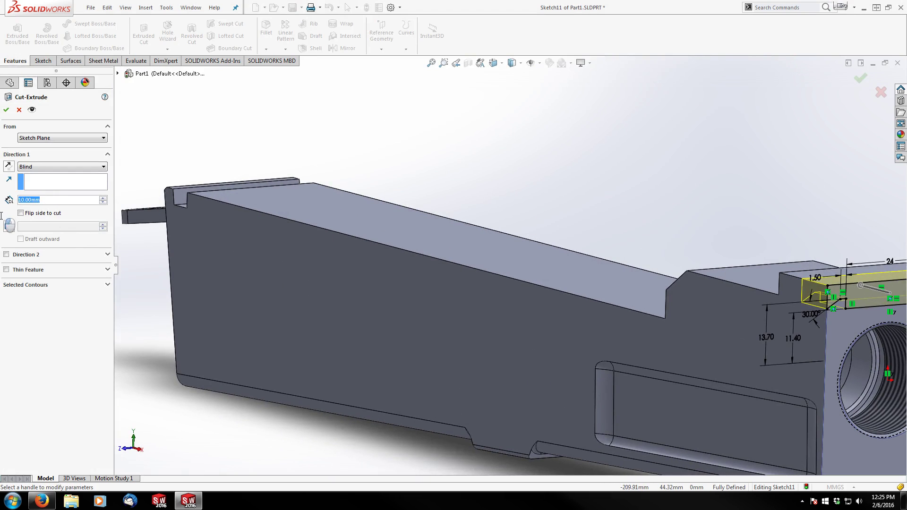
type("30")
key("Return")
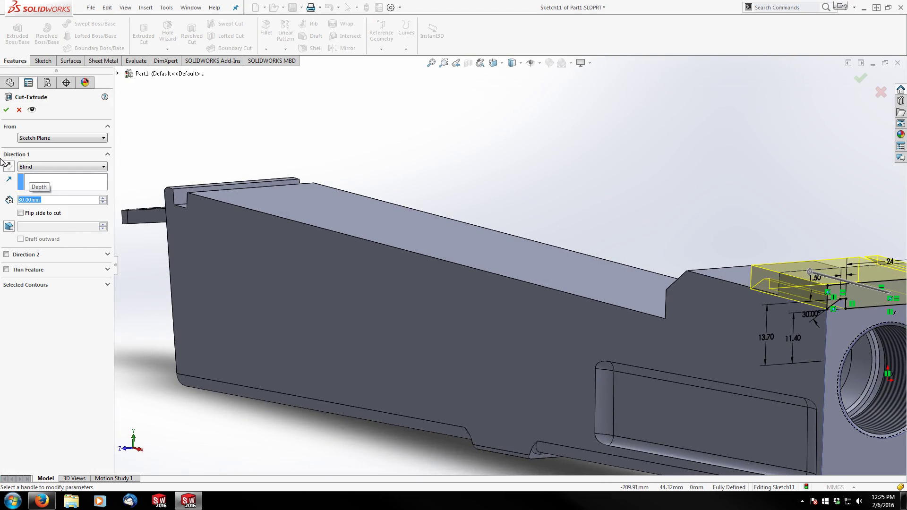
left_click(6, 109)
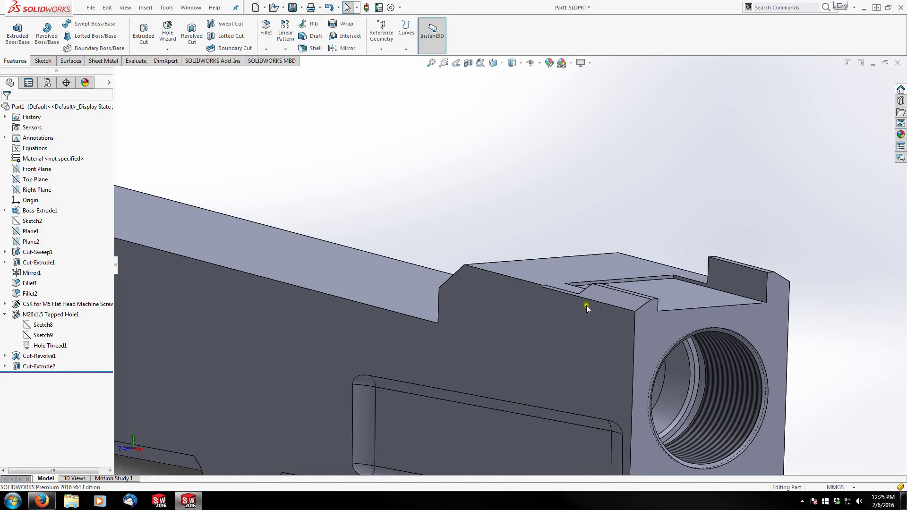
- Start a new sketch on the part's long side face that contains the elongated pocket
middle_click_drag(547, 283, 595, 356)
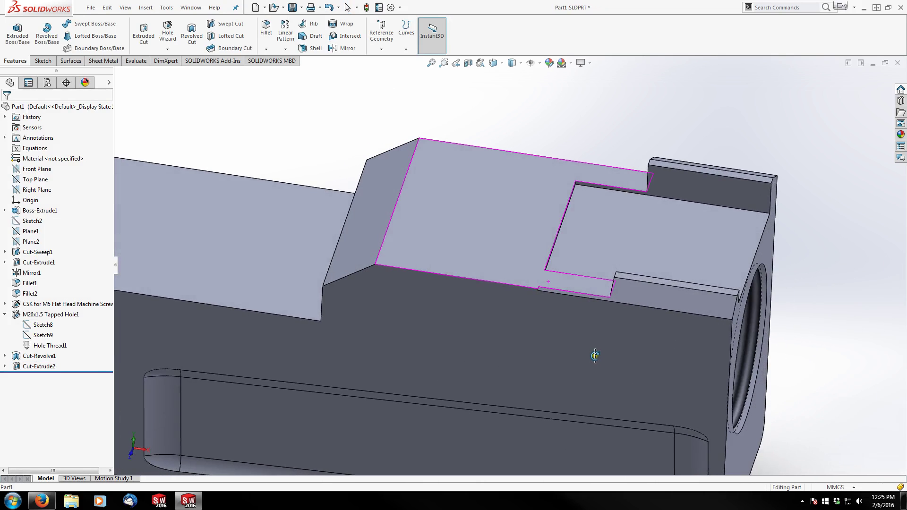
scroll(609, 258, "down", 3)
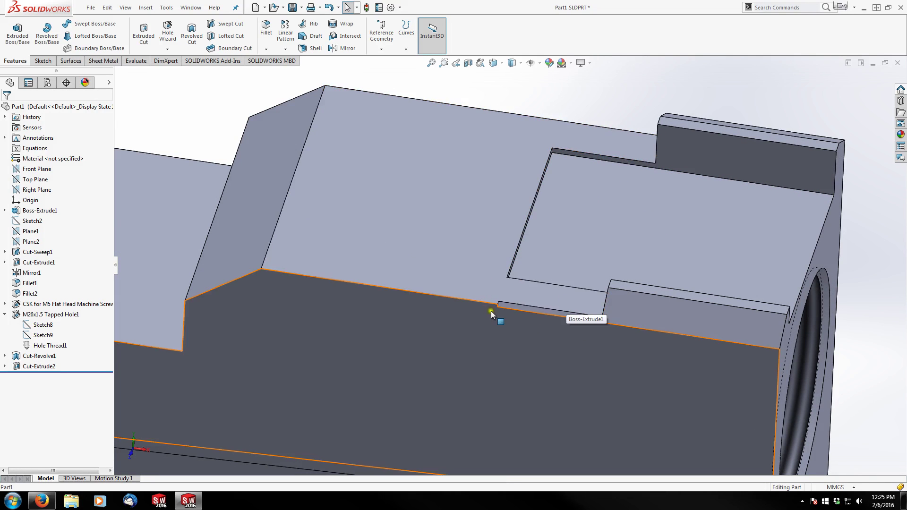
middle_click_drag(546, 314, 457, 228)
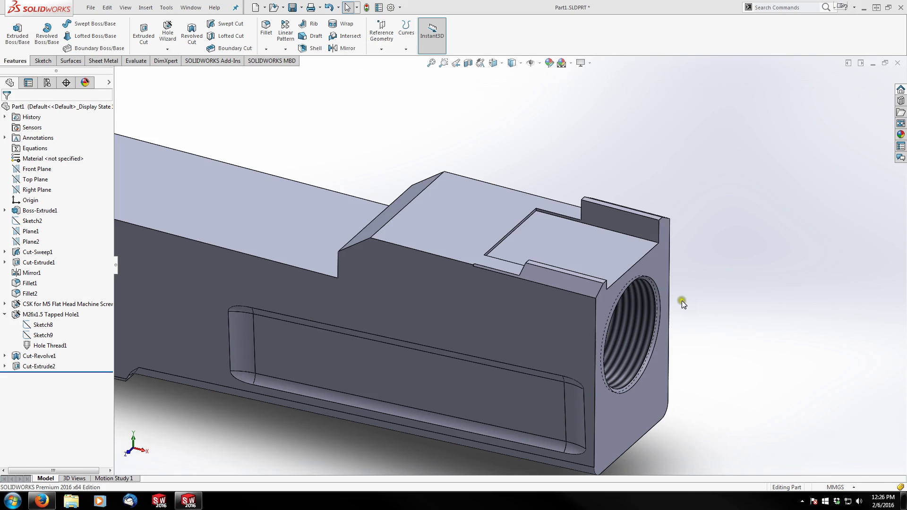
left_click(43, 60)
left_click(14, 30)
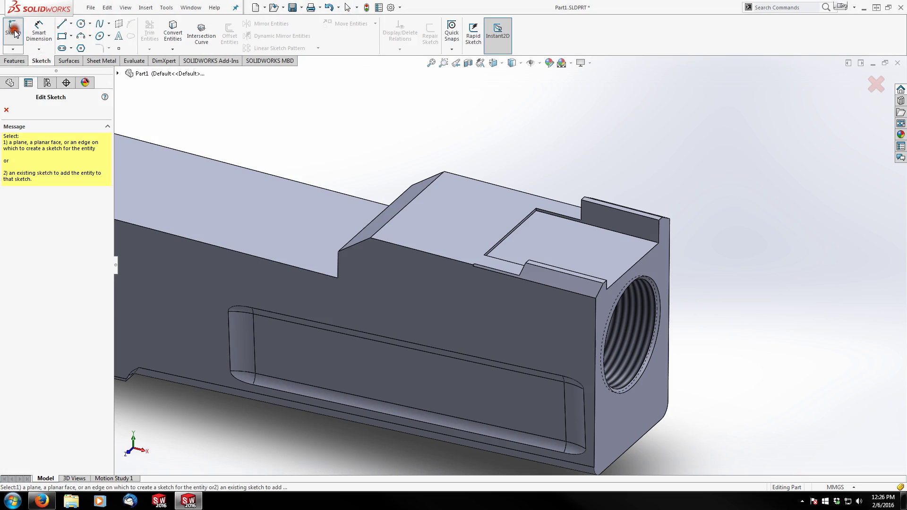
left_click(401, 265)
scroll(683, 245, "down", 3)
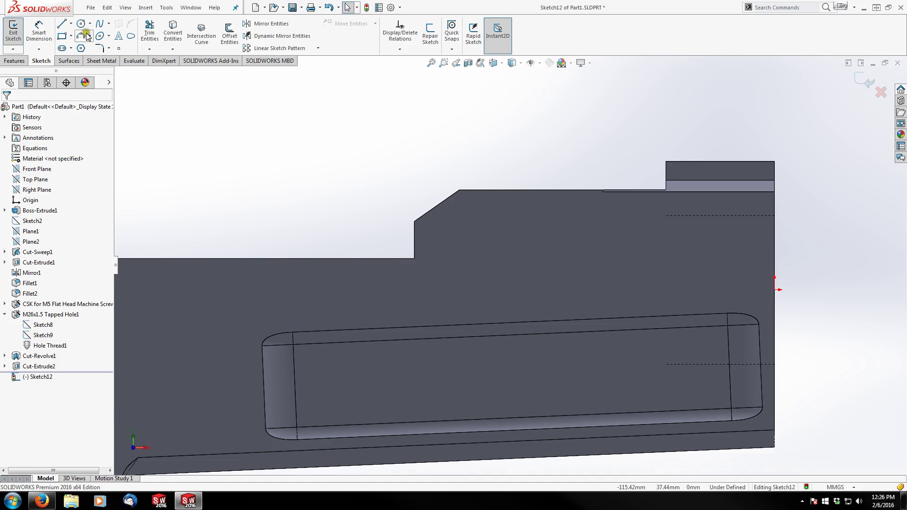
- Sketch a corner rectangle about 19 mm high over the raised, chamfered section beside the tapped-hole end's upper step
left_click(62, 36)
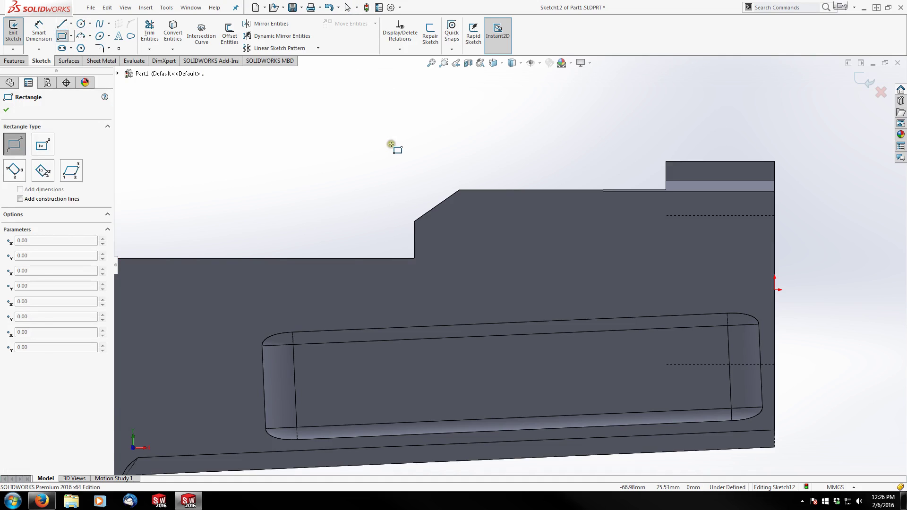
mouse_move(387, 141)
left_mouse_down()
mouse_move(592, 253)
mouse_move(664, 252)
left_mouse_up()
key("Escape")
left_click(324, 176)
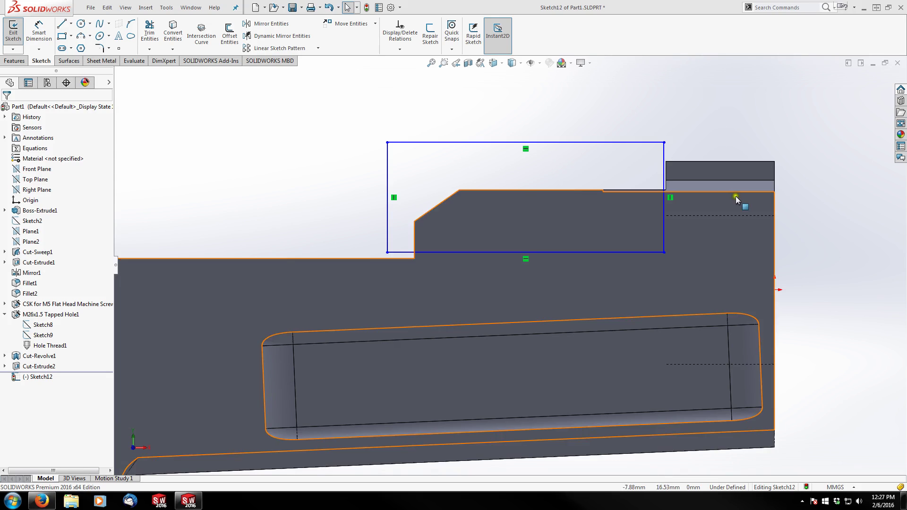
- Make the rectangle's vertical side nearest the tapped-hole end collinear with the upper step's vertical edge
left_click(665, 156)
left_click_drag(665, 156, 638, 158)
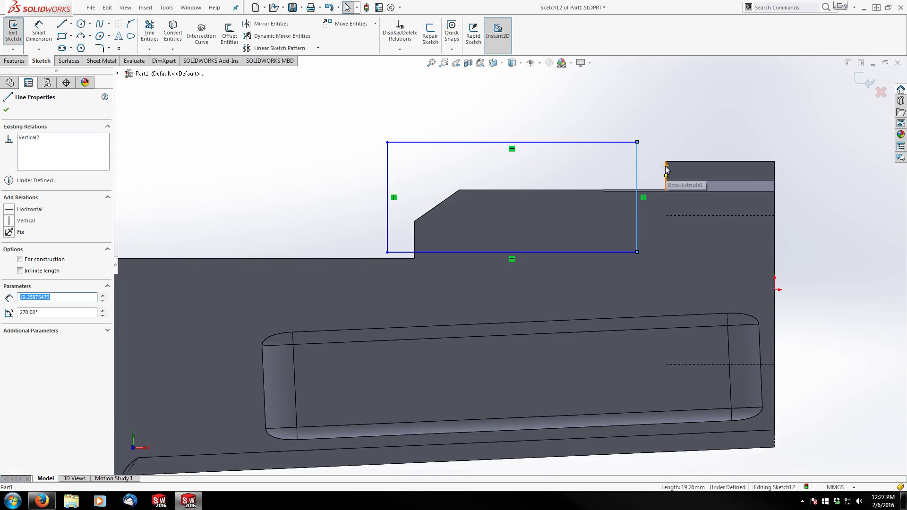
left_click(665, 168, "ctrl")
left_click(691, 127)
left_click(648, 111)
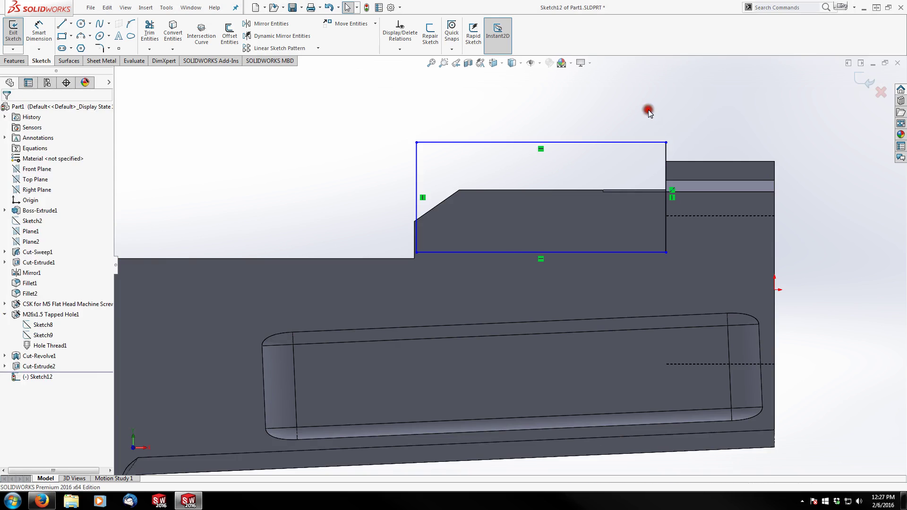
- Make the rectangle's upper line collinear with the top edge of the raised block at the tapped-hole end
left_click(633, 143)
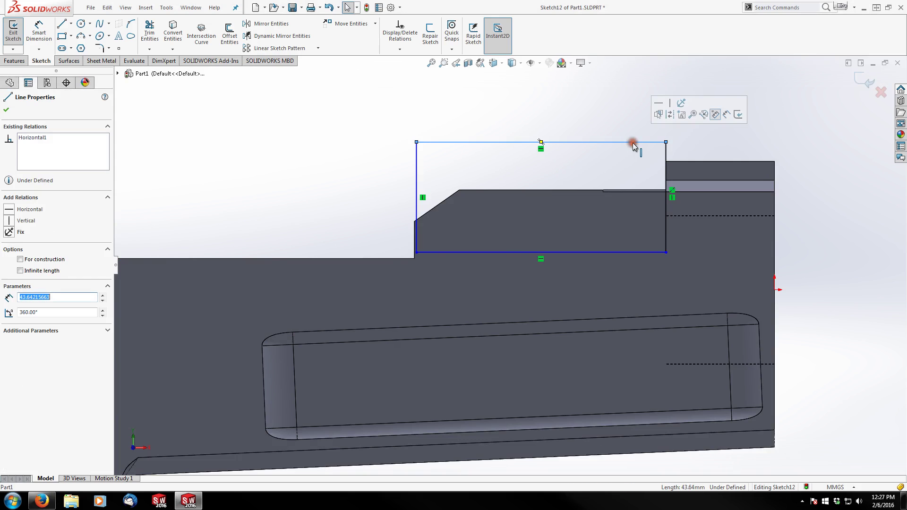
left_click(694, 162, "ctrl")
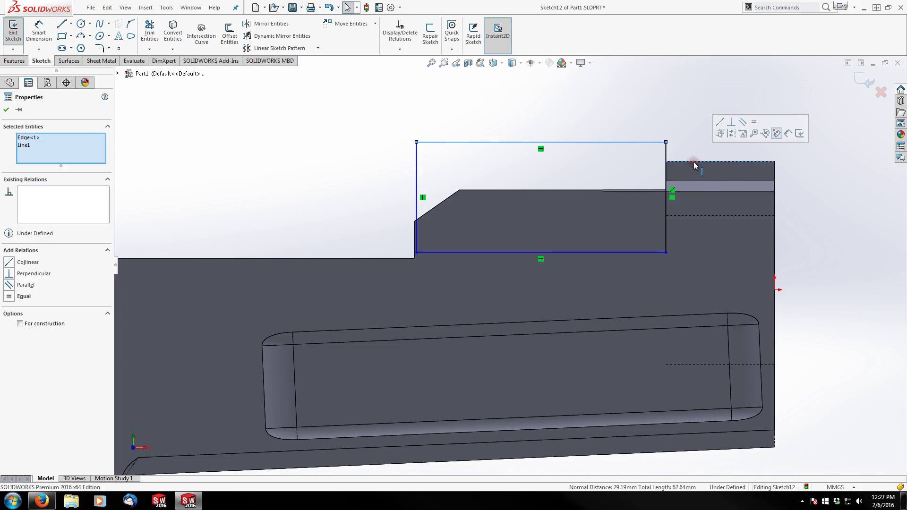
left_click(717, 122)
left_click(391, 135)
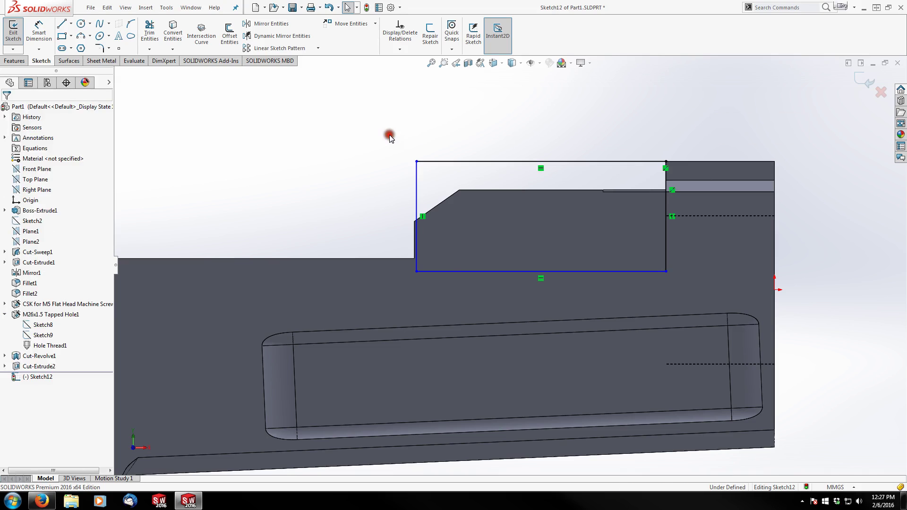
- Make the rectangle's lower line collinear with the top edge of the part's long body
left_click(453, 271)
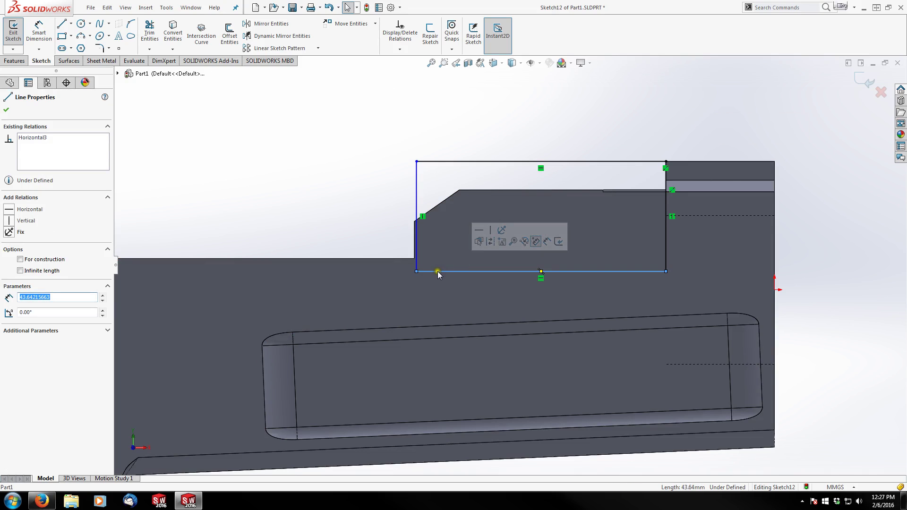
left_click(348, 259, "ctrl")
left_click(370, 217)
left_click(352, 166)
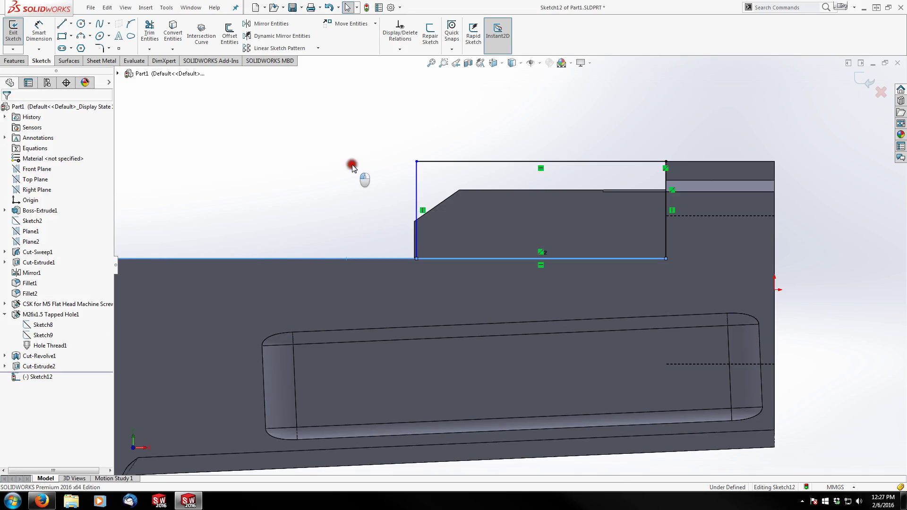
- Make the rectangle's remaining free vertical side collinear with the short vertical edge below the raised section's chamfer
left_click(416, 200)
scroll(399, 192, "down", 5)
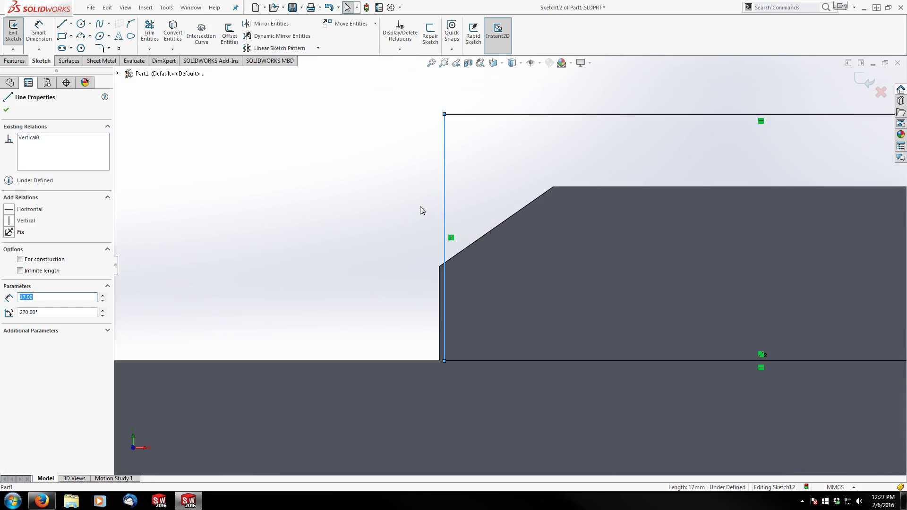
left_click(439, 276, "ctrl")
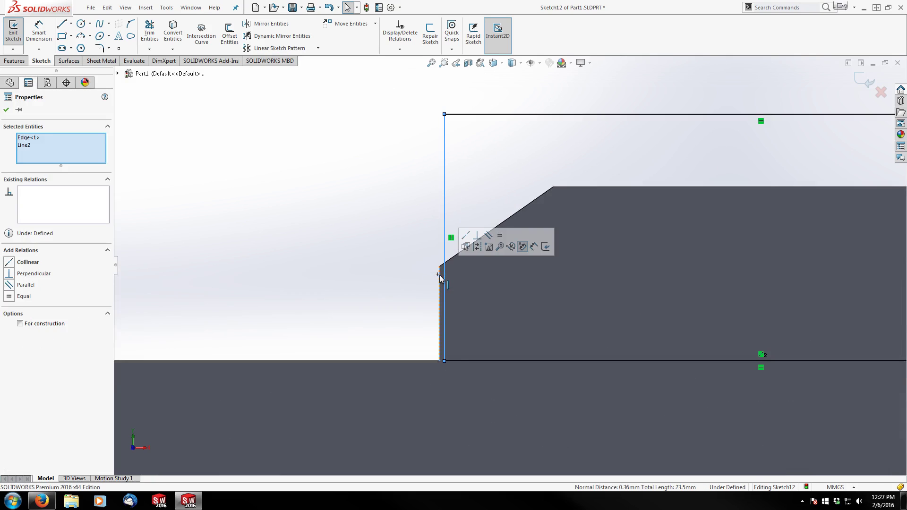
left_click(466, 235)
left_click(393, 208)
scroll(487, 265, "up", 1)
scroll(510, 265, "up", 4)
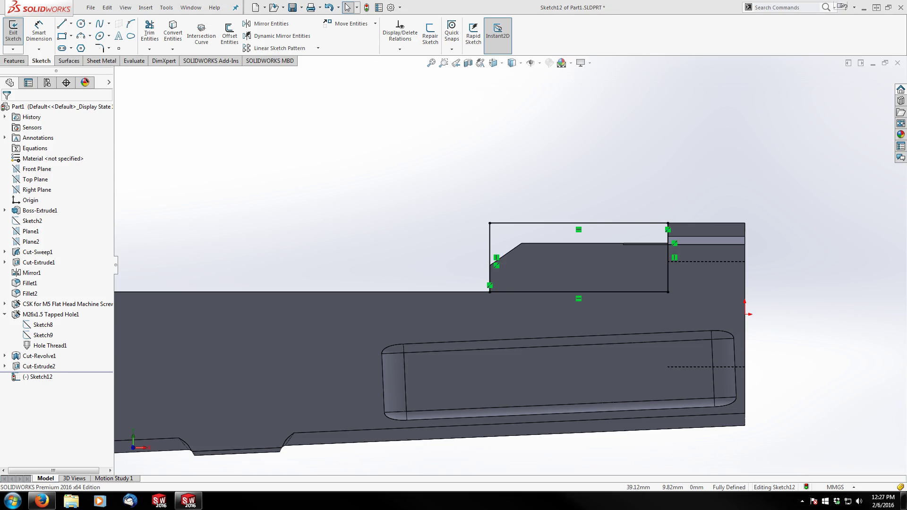
- Start an extruded cut from the rectangle and set its depth to 12 mm
left_click(11, 61)
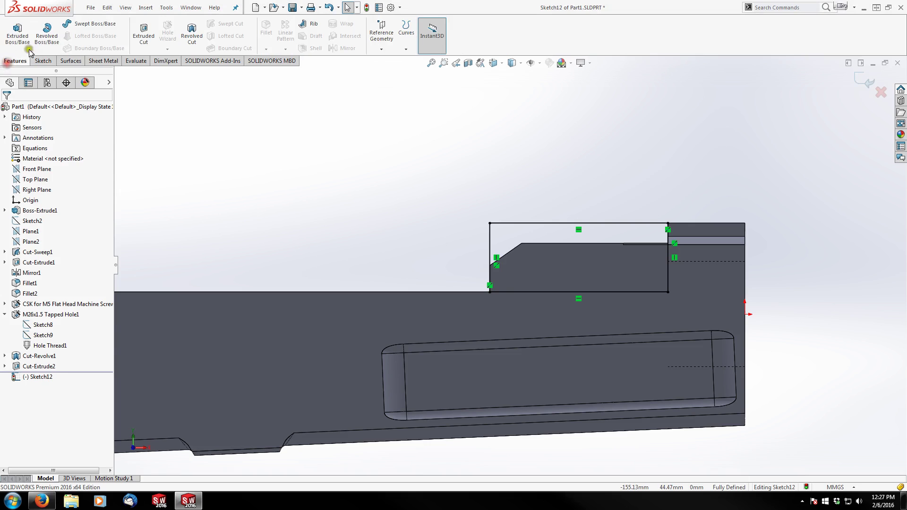
left_click(144, 35)
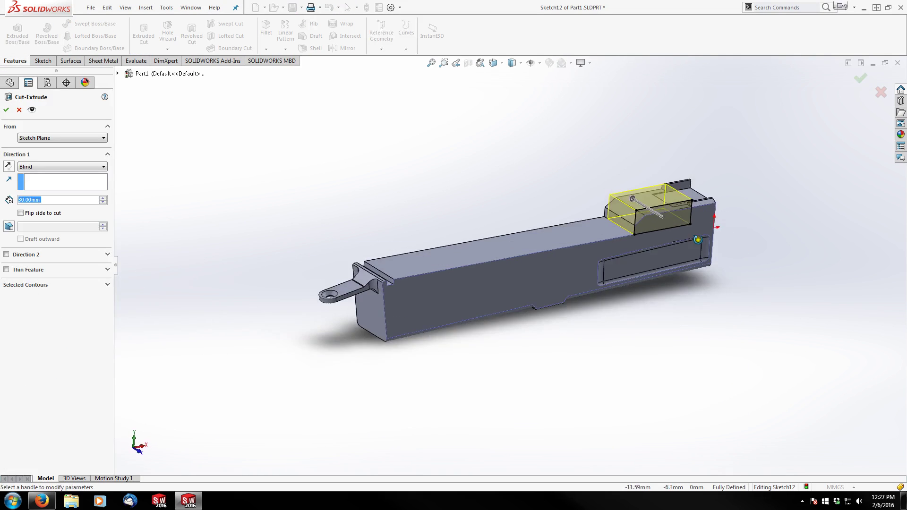
middle_click_drag(698, 240, 702, 257)
scroll(680, 178, "down", 4)
left_click_drag(50, 201, 5, 203)
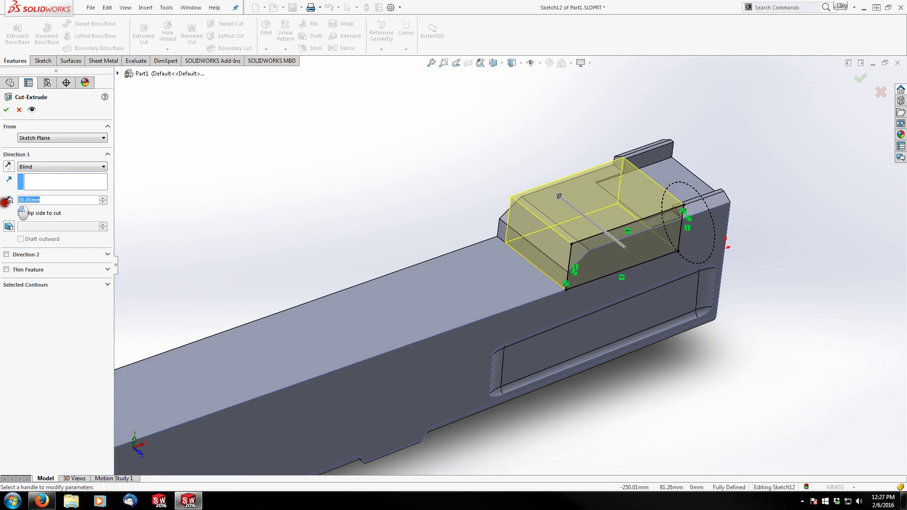
type("12")
key("Return")
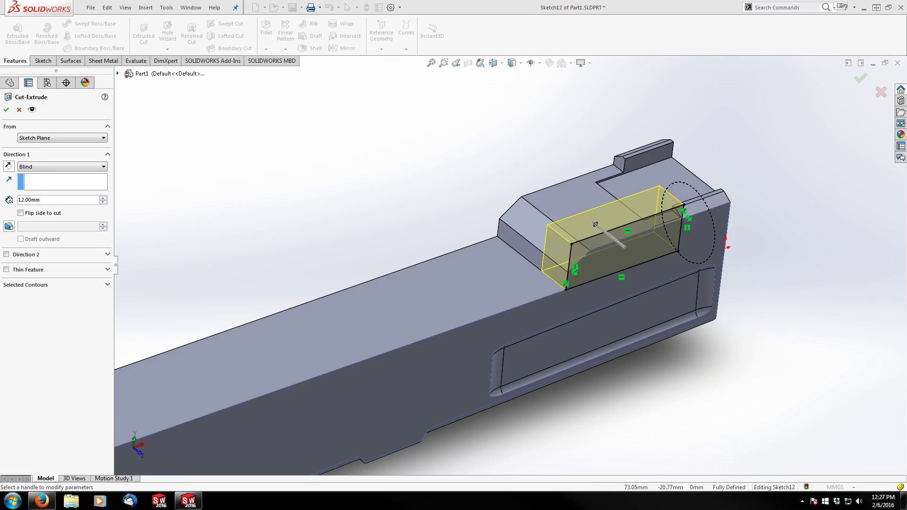
left_click(477, 166)
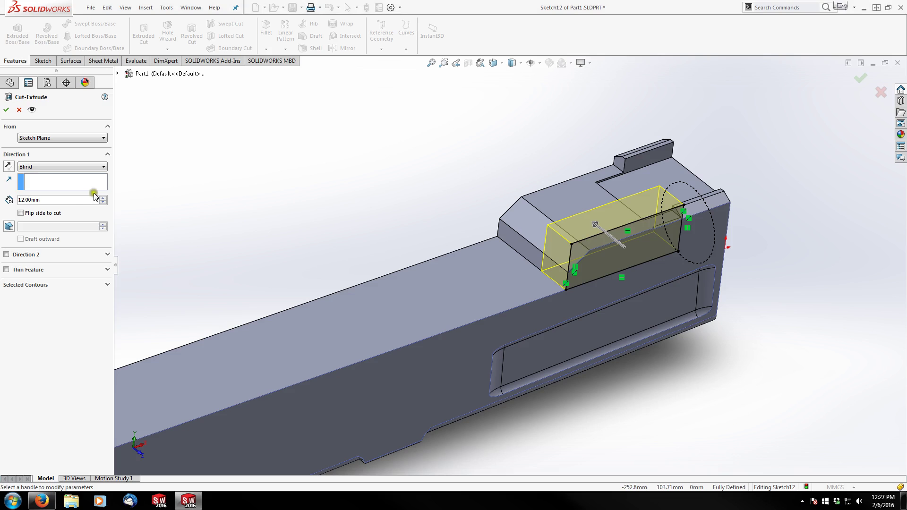
- Set the cut's end condition to Offset From Surface, reference the opposite long side face with the 12 mm offset, and apply the cut
left_click(53, 168)
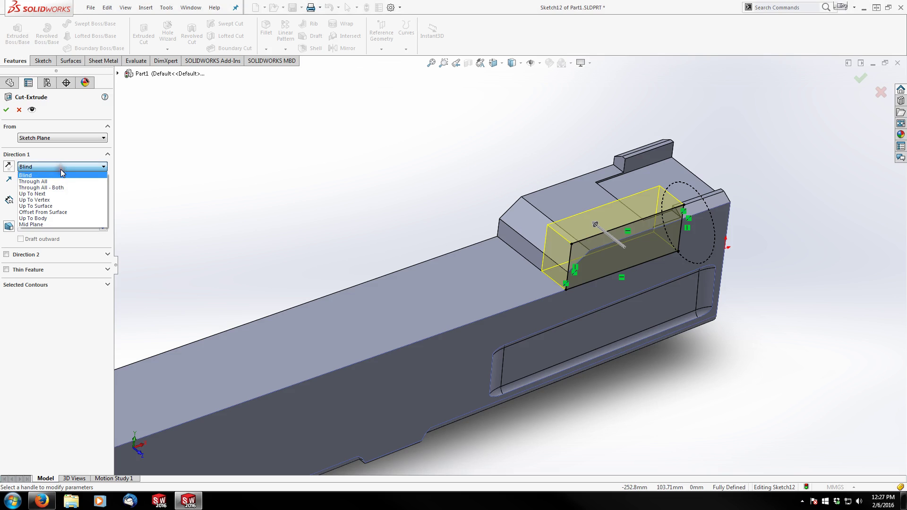
left_click(56, 213)
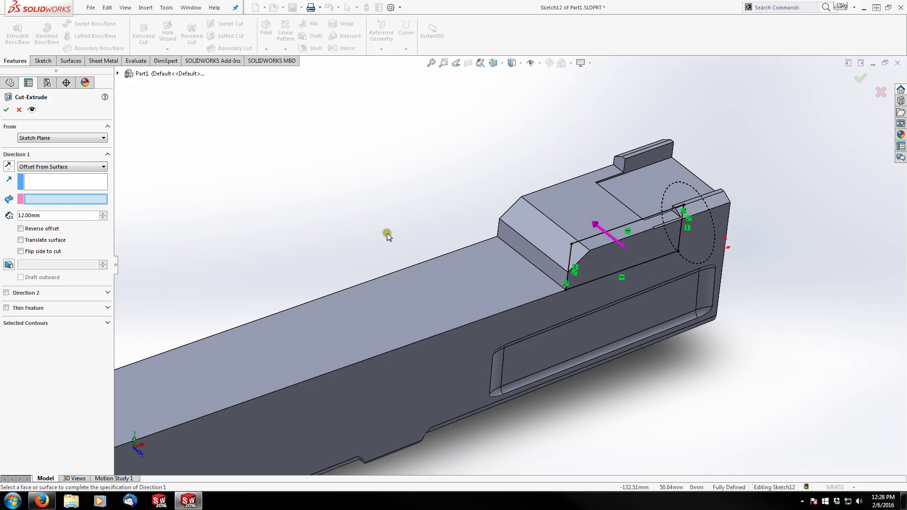
middle_click_drag(387, 233, 417, 217)
left_click(363, 200)
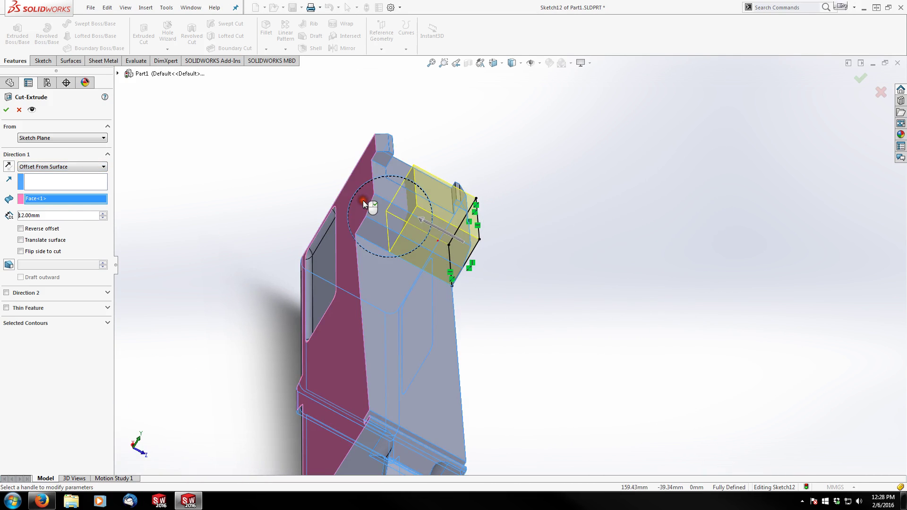
middle_click_drag(362, 201, 392, 221)
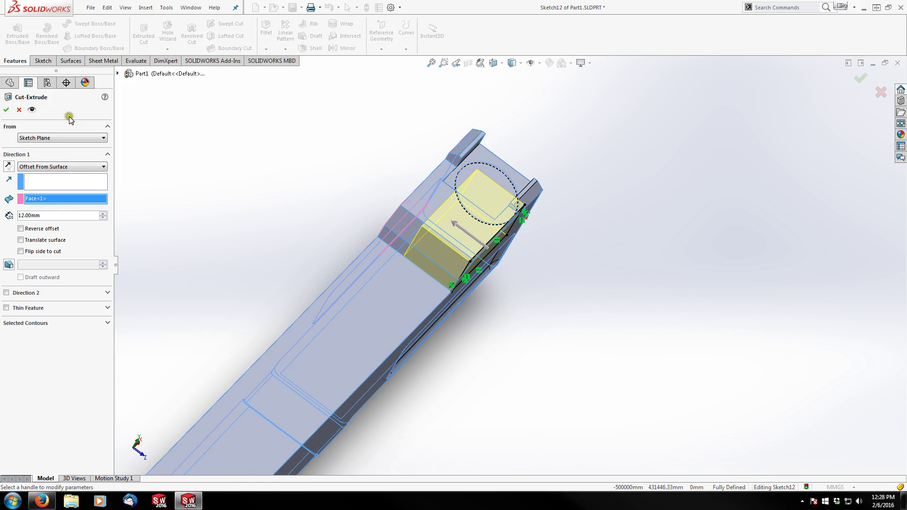
left_click(6, 111)
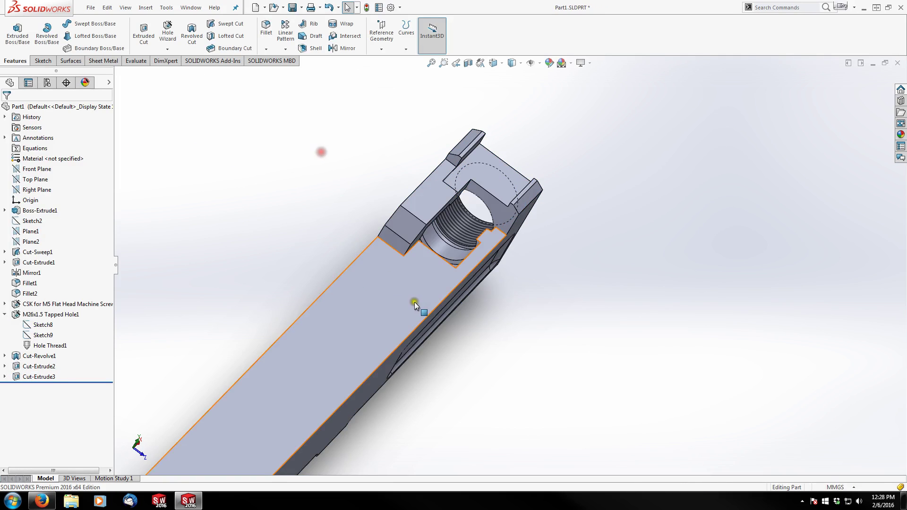
- Start a new sketch on the small vertical end face below the remaining raised section's chamfer
middle_click_drag(415, 302, 594, 368)
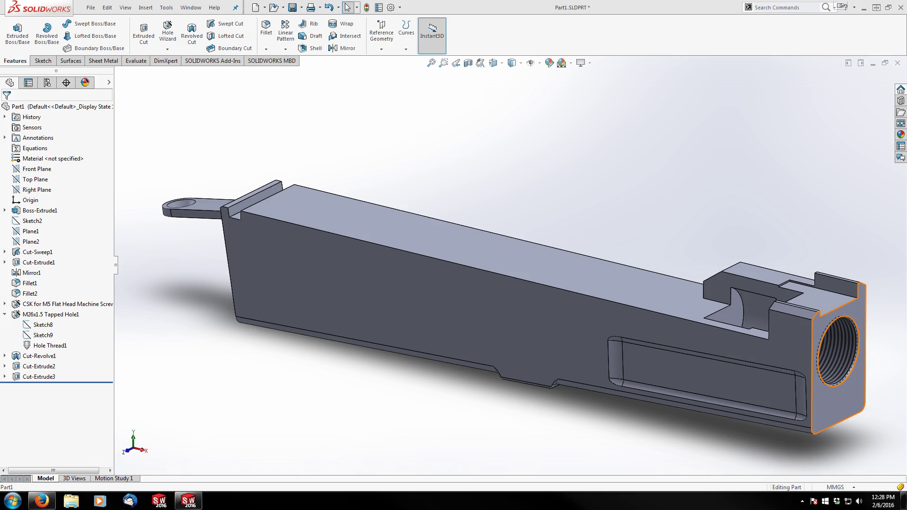
left_click(738, 304)
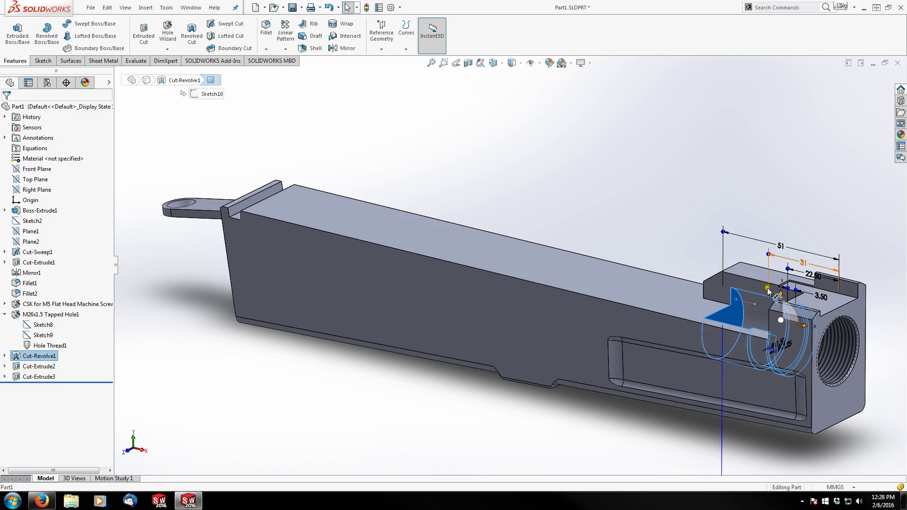
left_click(697, 262)
scroll(705, 263, "down", 5)
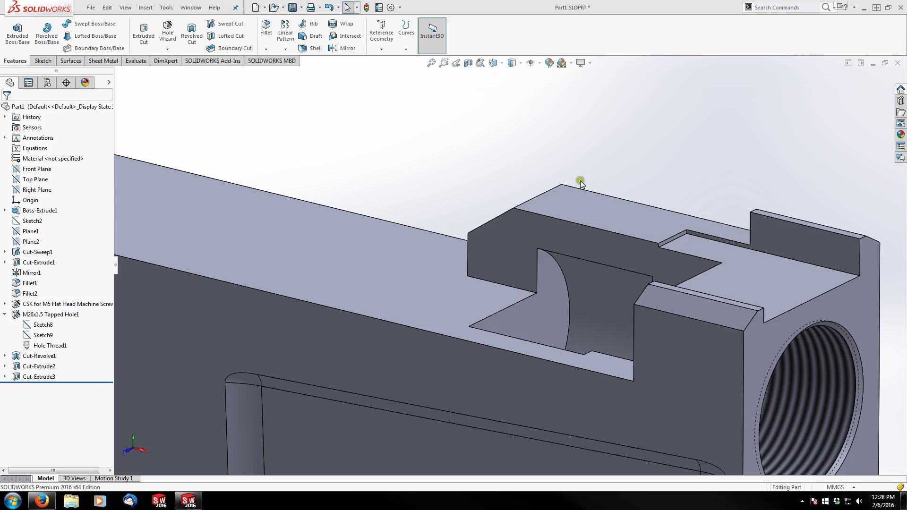
left_click(458, 162)
middle_click_drag(418, 225, 504, 206)
left_click(505, 207)
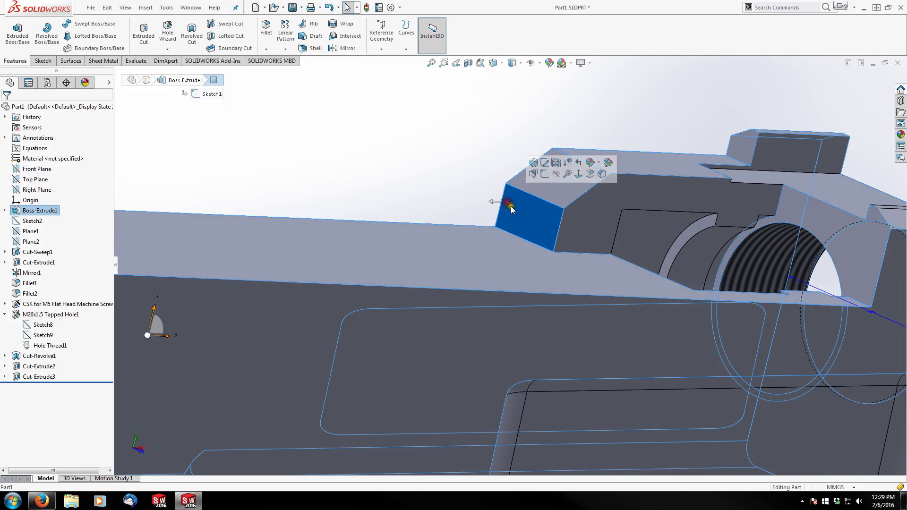
left_click(41, 60)
left_click(15, 31)
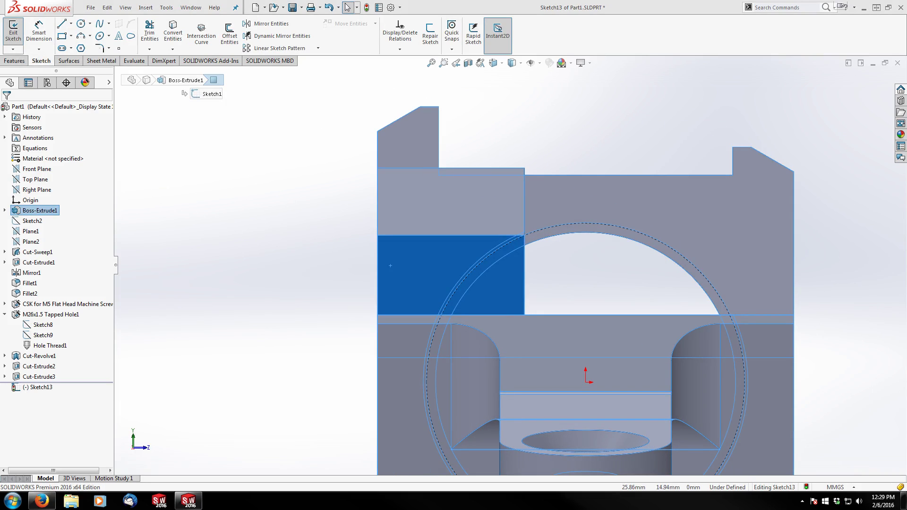
left_click(263, 178)
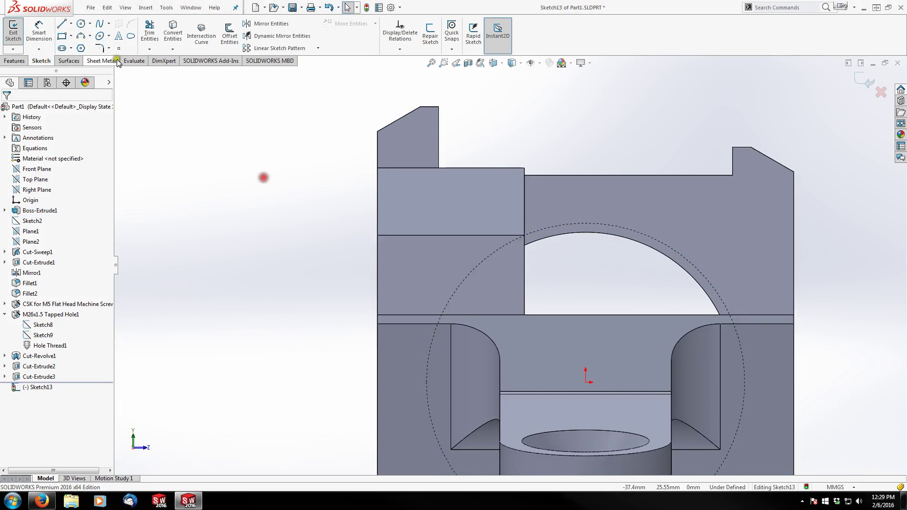
- Sketch a closed right triangle about 7.6 mm high at the raised section's inner upper corner, beside the new cut
left_click(60, 26)
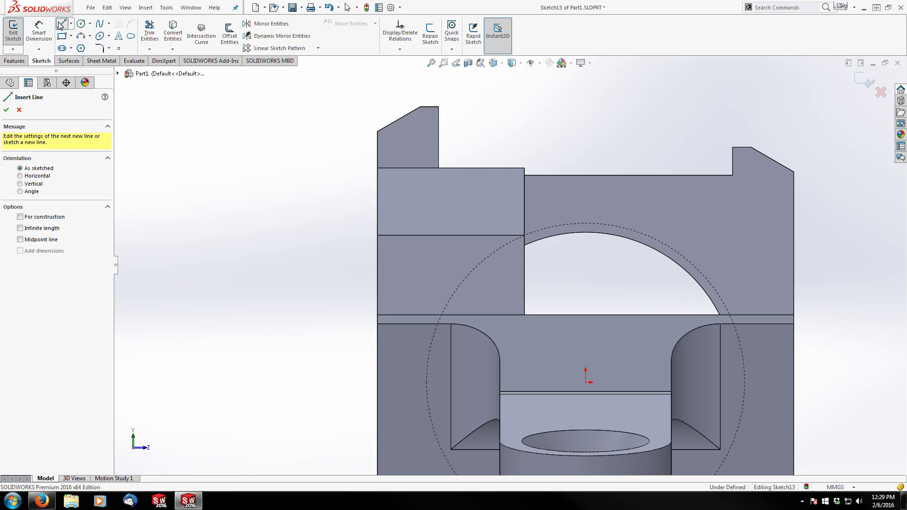
left_click(524, 260)
left_click(451, 168)
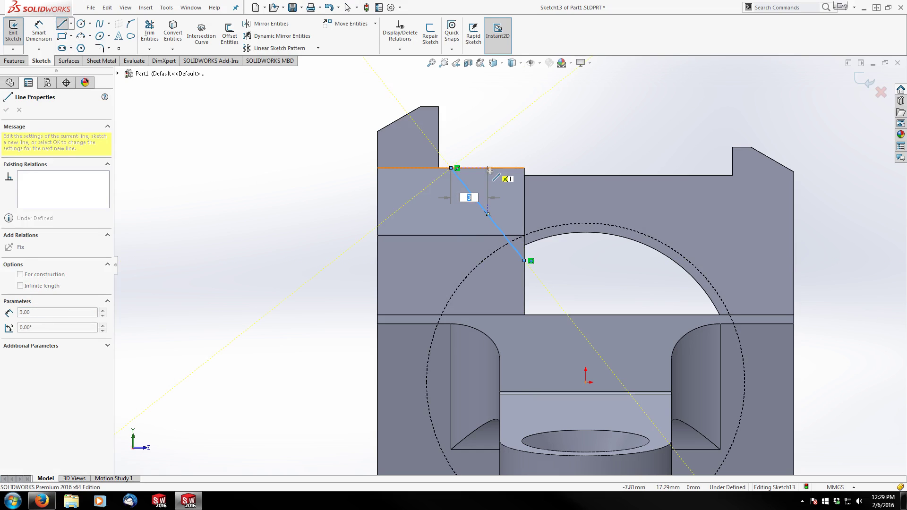
left_click(524, 168)
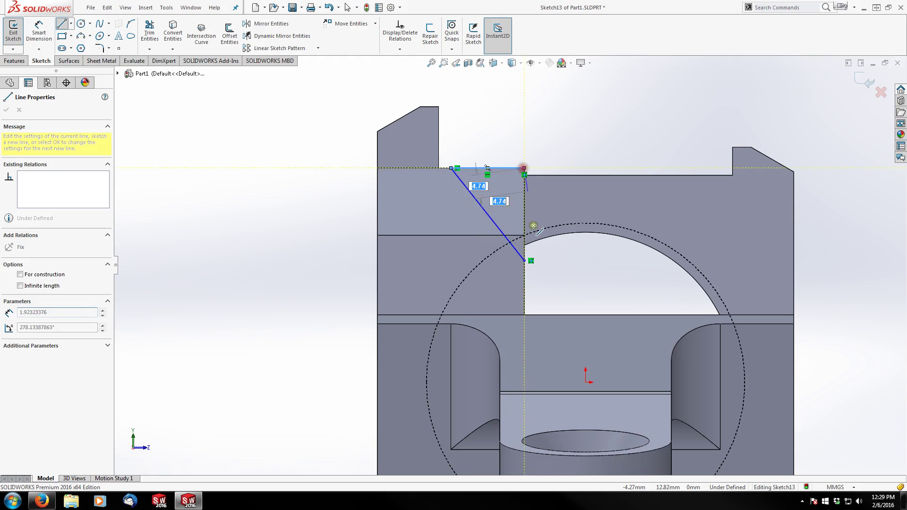
left_click(525, 261)
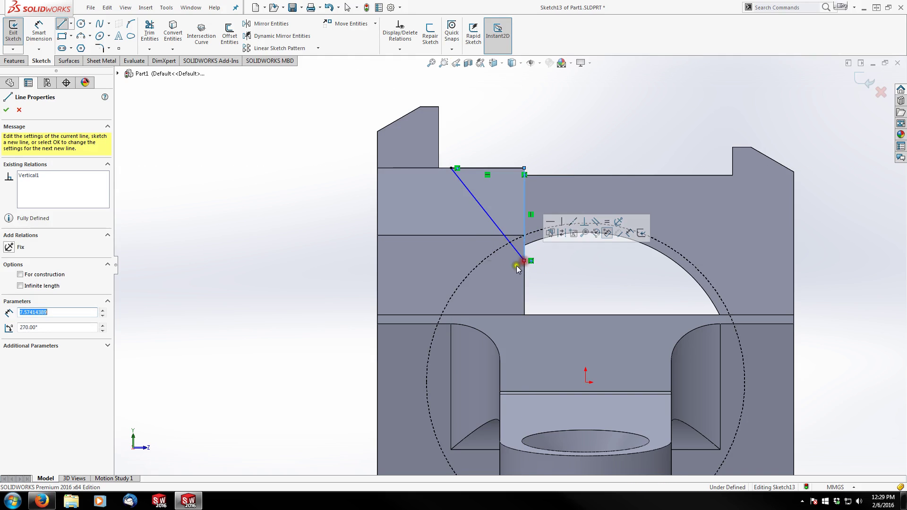
- Sketch a smaller closed right triangle about 3.8 mm high at the raised section's outer upper corner
left_click(377, 214)
left_click(407, 168)
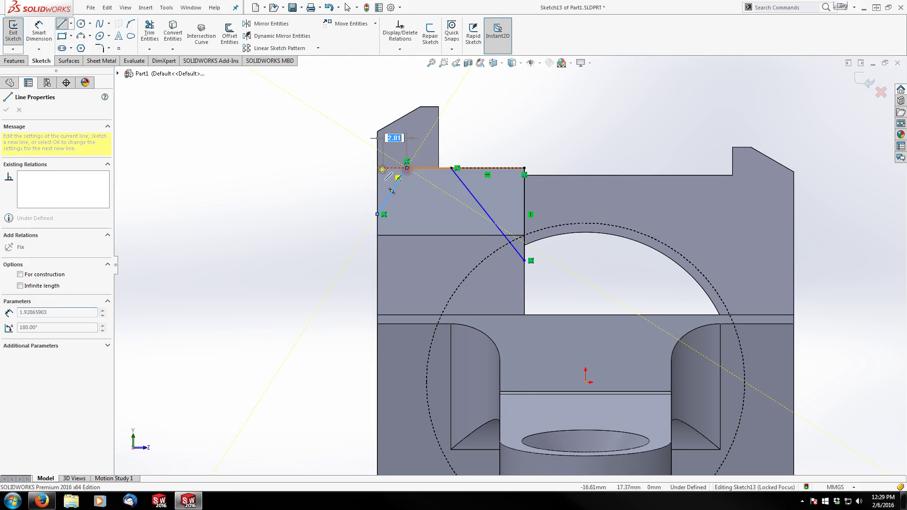
left_click(377, 167)
left_click(378, 215)
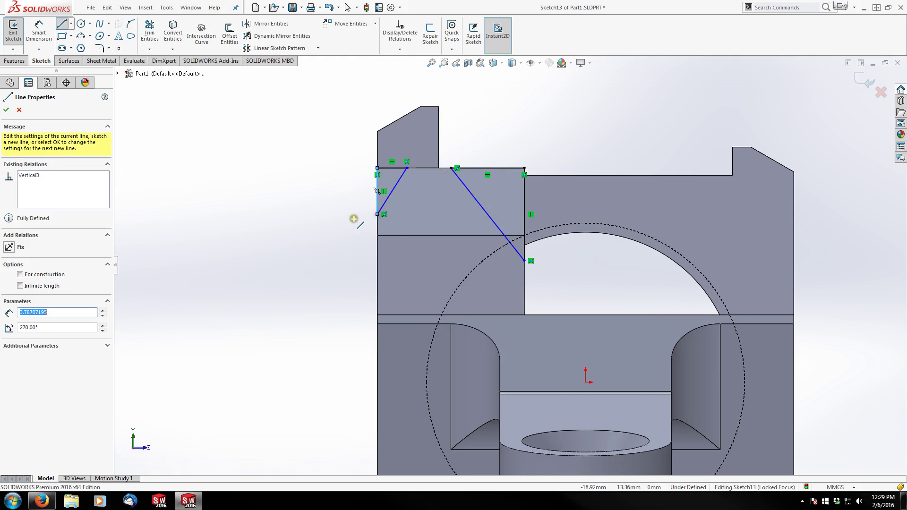
key("Escape")
- Delete the coincident relation at the larger triangle's free upper vertex and dimension that vertex 28 mm from the part's far side edge
left_click(457, 165)
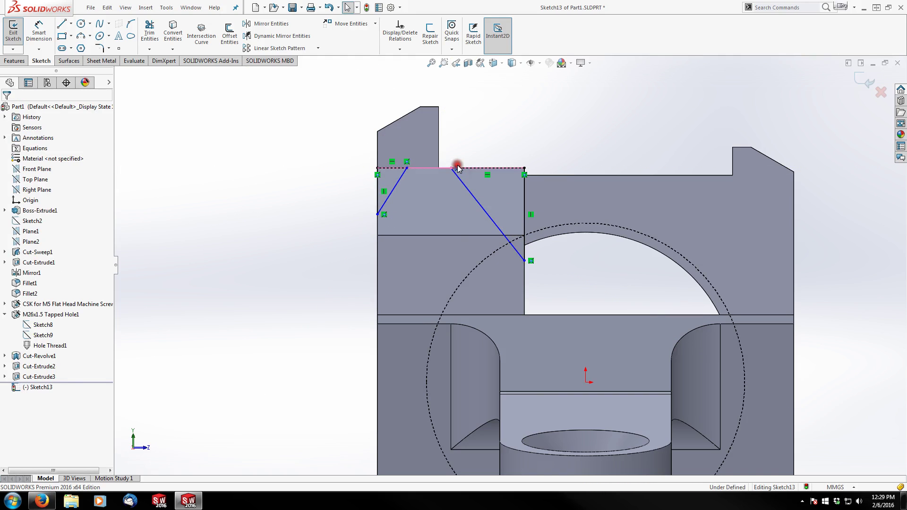
key("Delete")
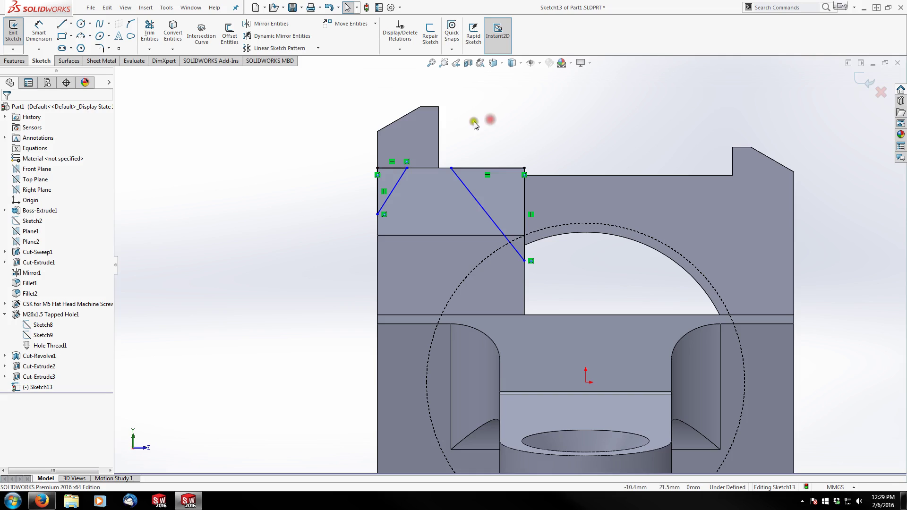
left_click(38, 29)
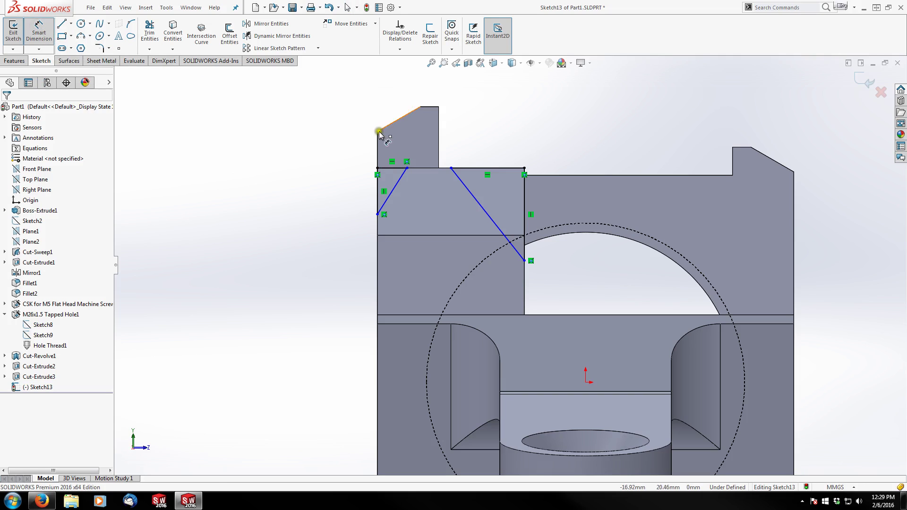
left_click(452, 167)
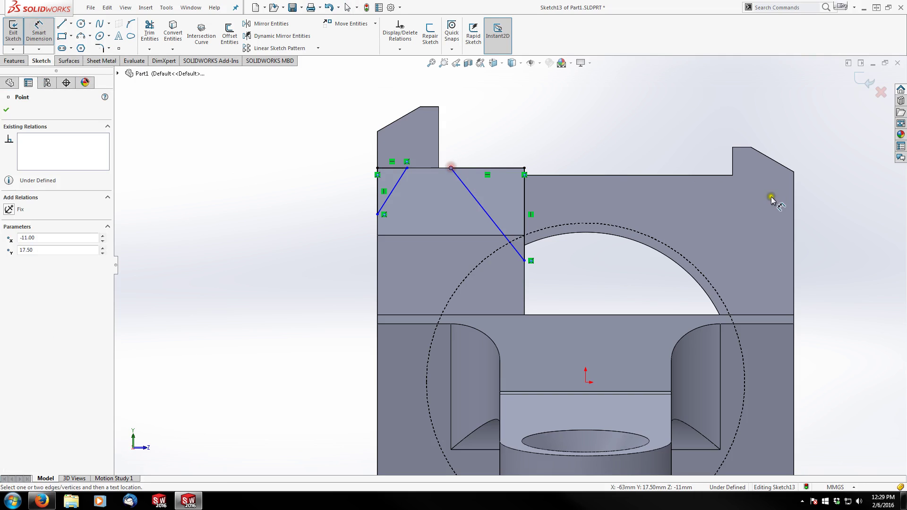
left_click(791, 195)
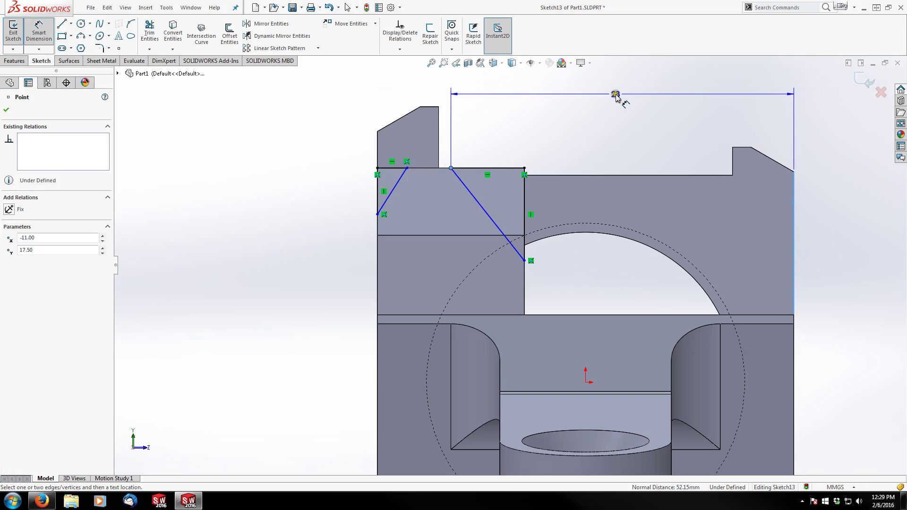
left_click(616, 96)
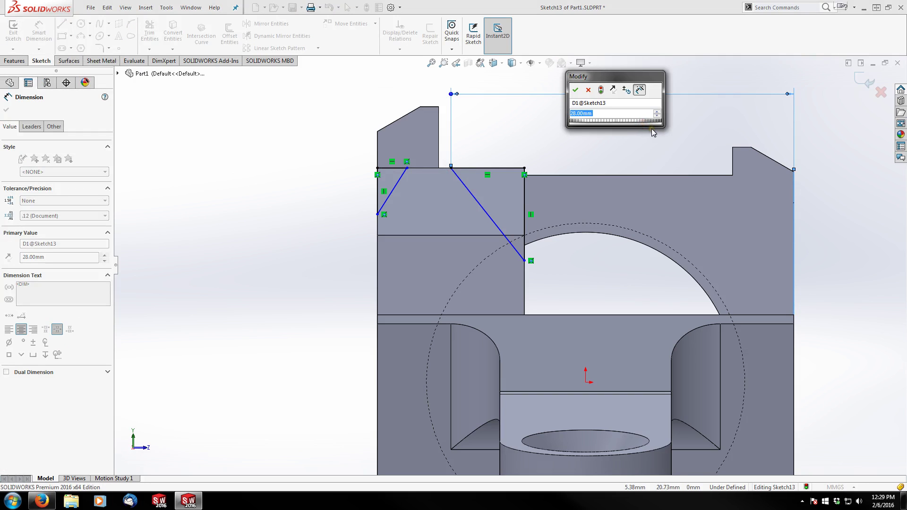
left_click(576, 90)
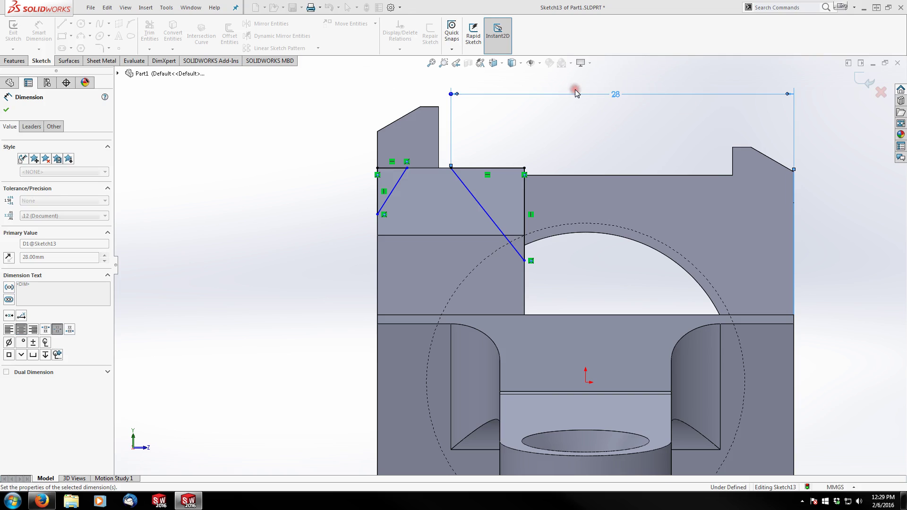
left_click(593, 133)
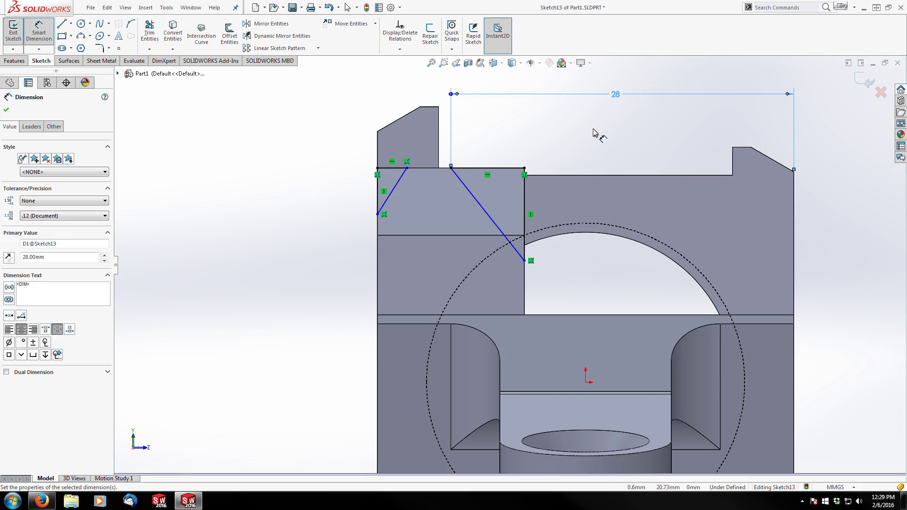
- Dimension the angle between the larger triangle's sloped side and its vertical side at 45 degrees
left_click(482, 206)
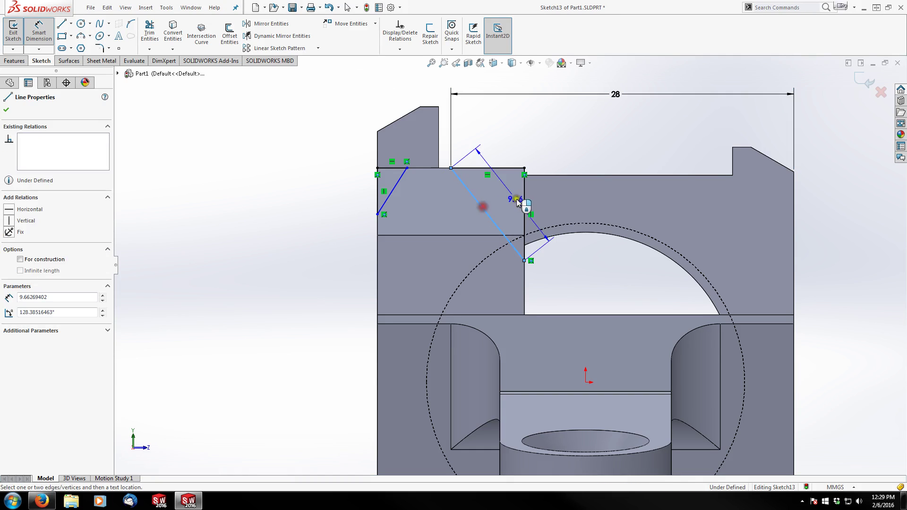
left_click(524, 198)
left_click(480, 150)
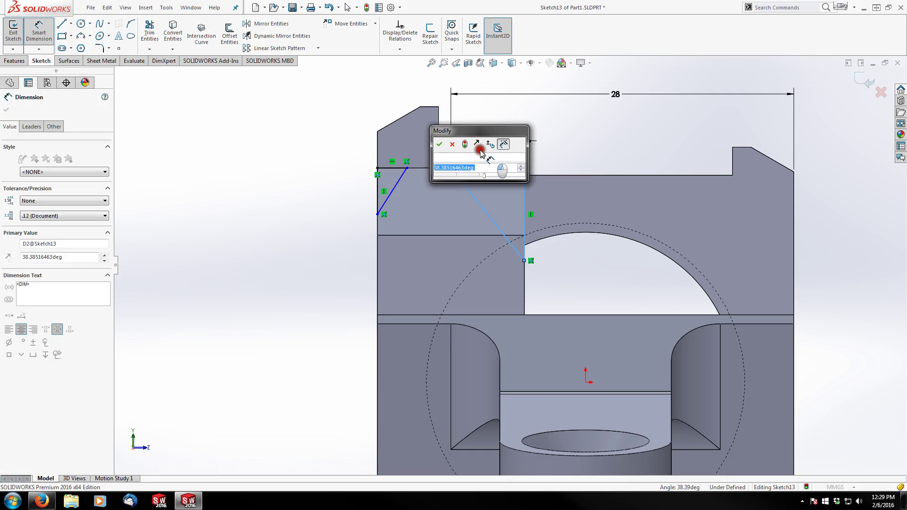
type("45")
key("Return")
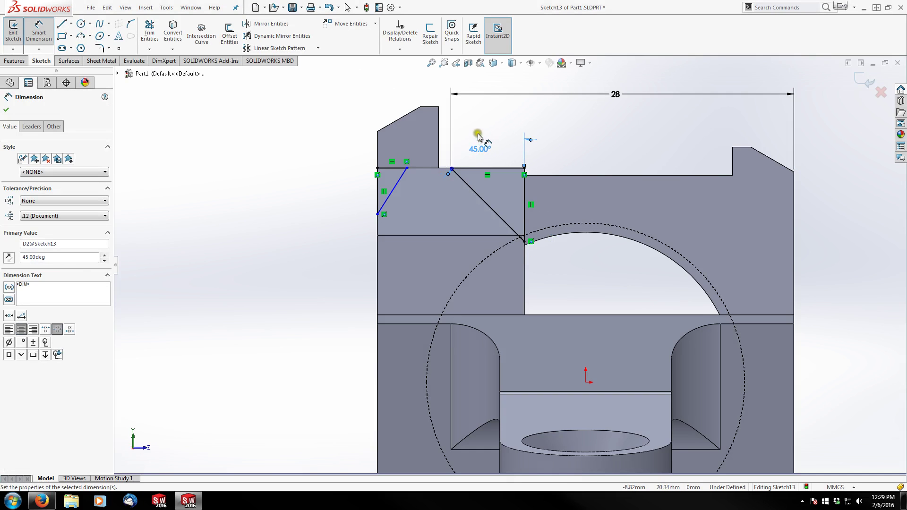
- Dimension the smaller triangle's horizontal width at 1.40 mm from the raised section's outer edge
left_click(405, 169)
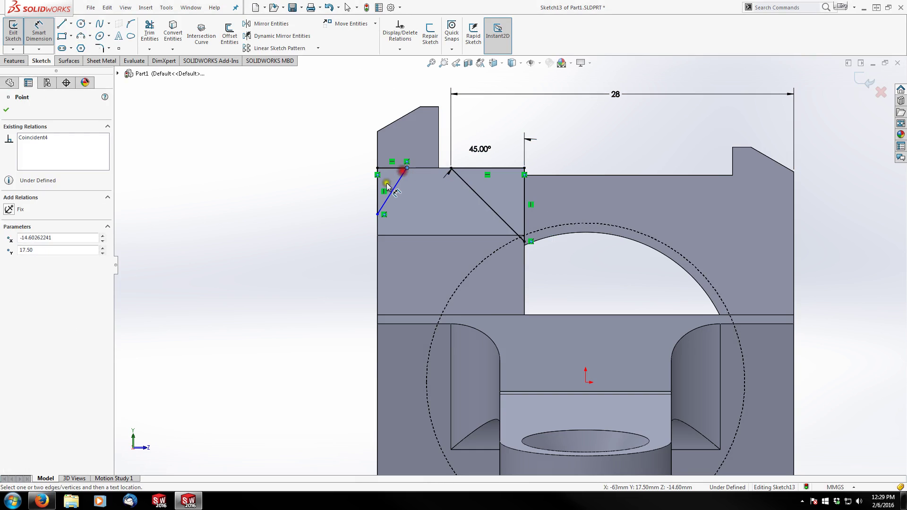
left_click(378, 182)
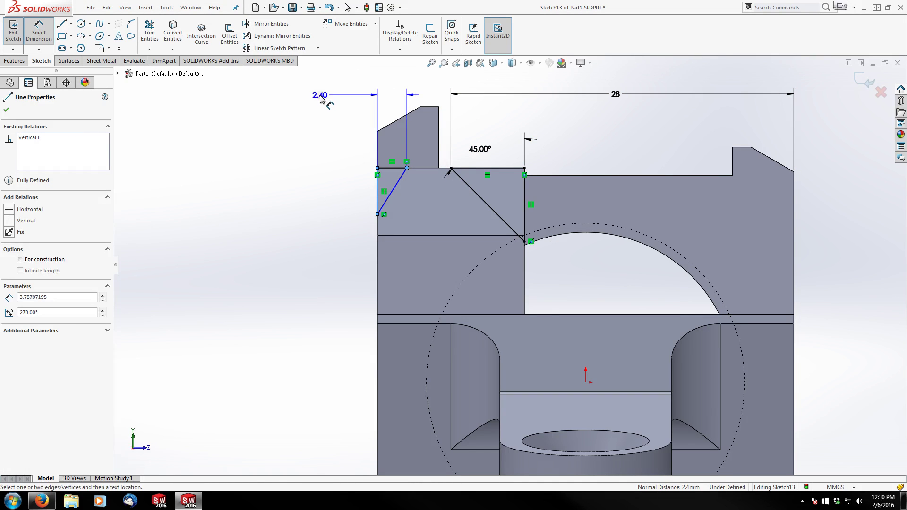
left_click(320, 95)
key("Return")
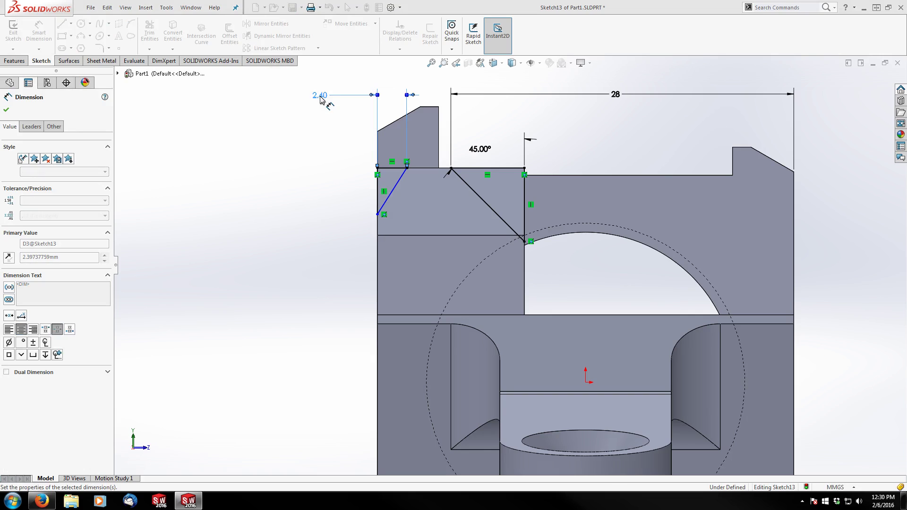
- Dimension the angle between the smaller triangle's sloped side and its vertical side at 30 degrees
left_click(392, 178)
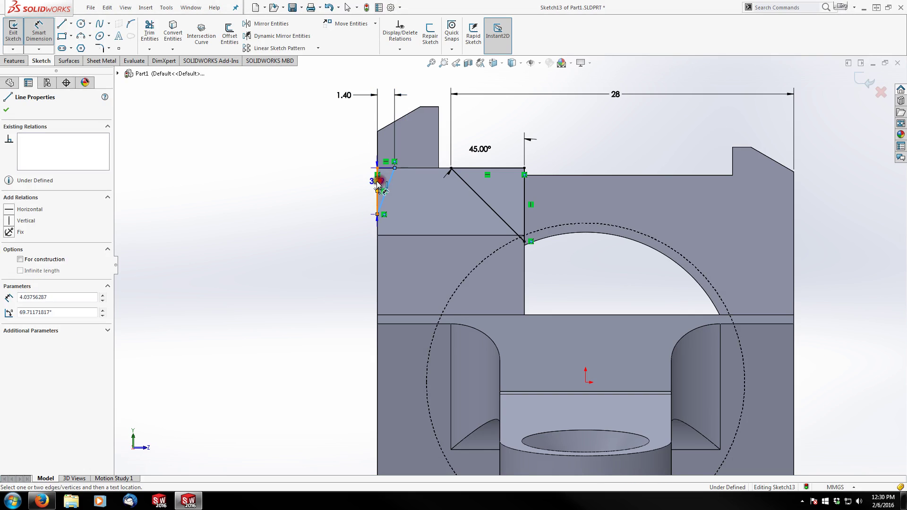
left_click(380, 180)
scroll(380, 181, "up", 3)
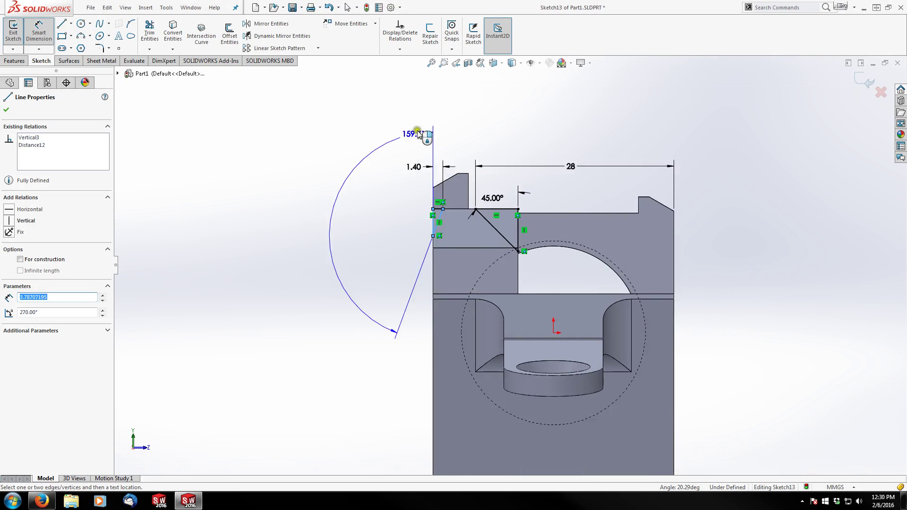
scroll(419, 133, "down", 1)
left_click(458, 140)
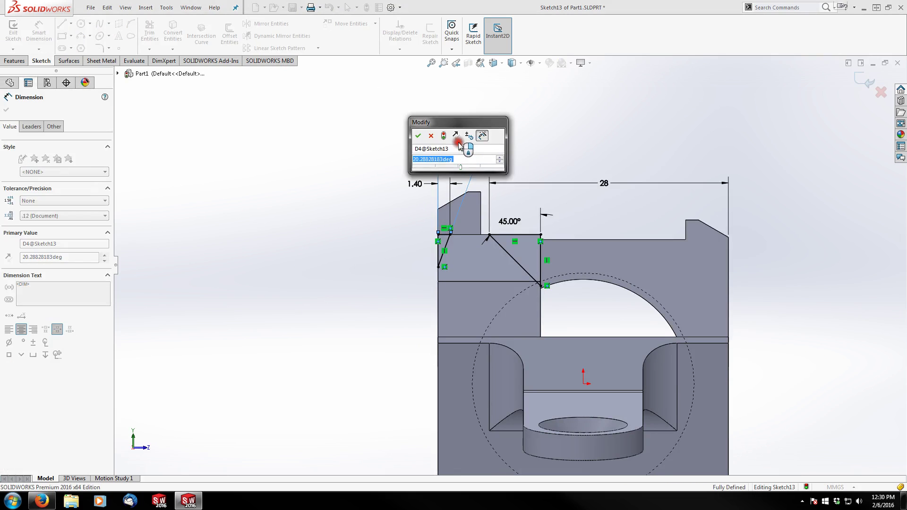
type("30")
key("Return")
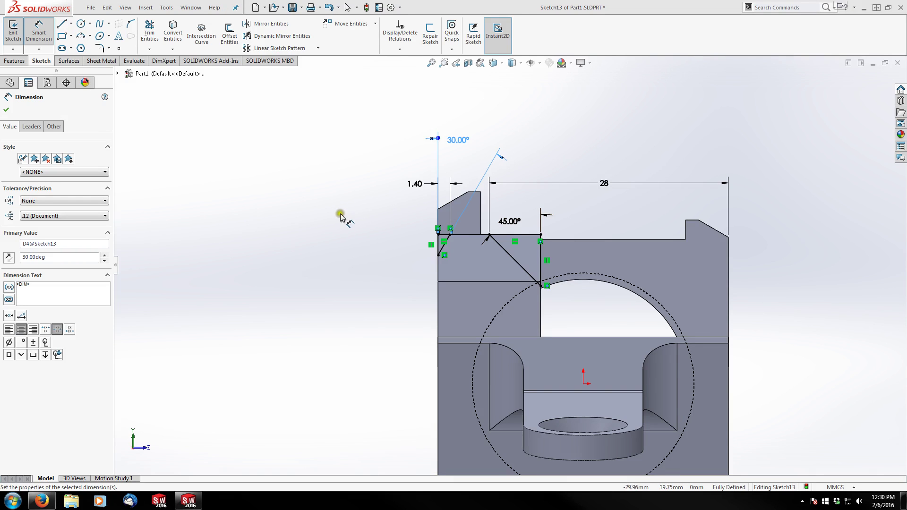
- Extrude-cut both corner triangles along the raised section using Up To Surface, ending at the vertical face around the threaded bore
left_click(18, 62)
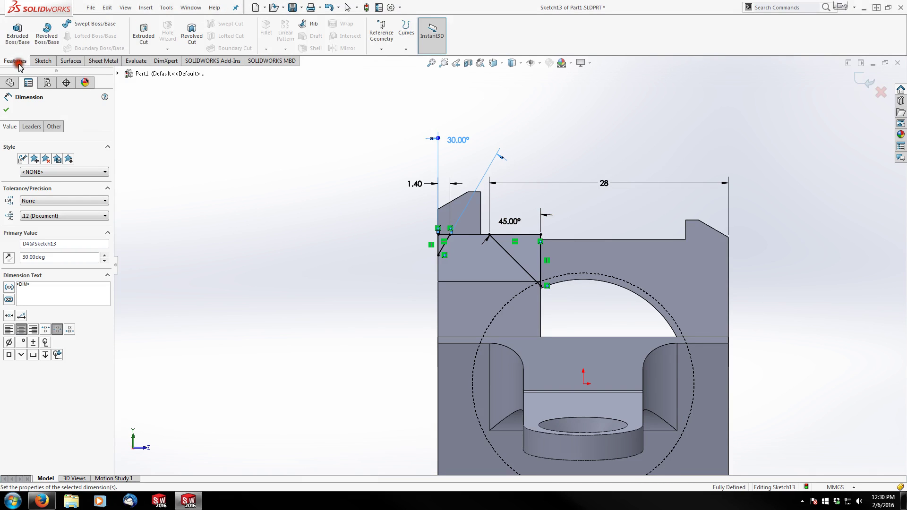
left_click(144, 33)
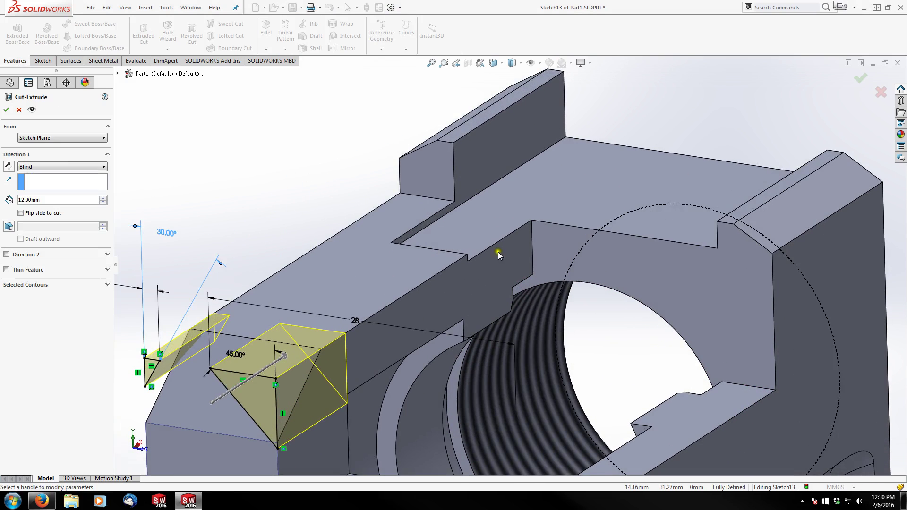
left_click(40, 169)
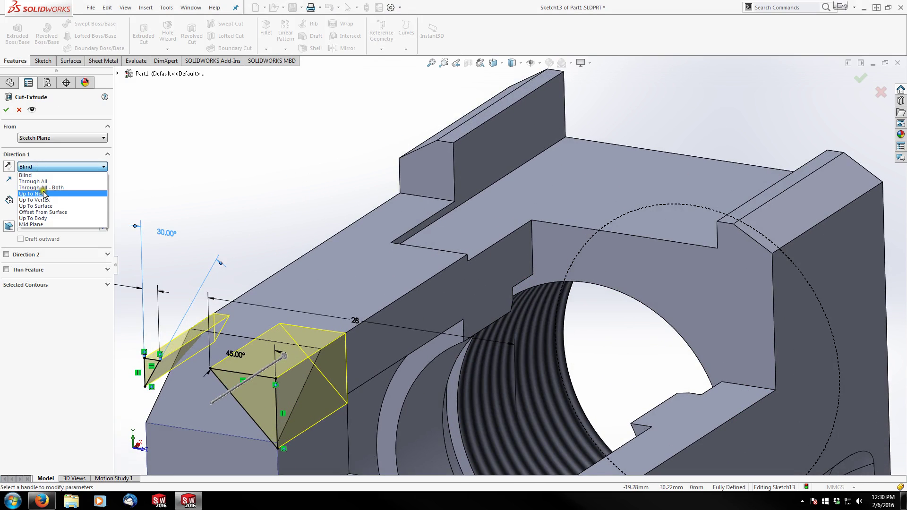
left_click(56, 206)
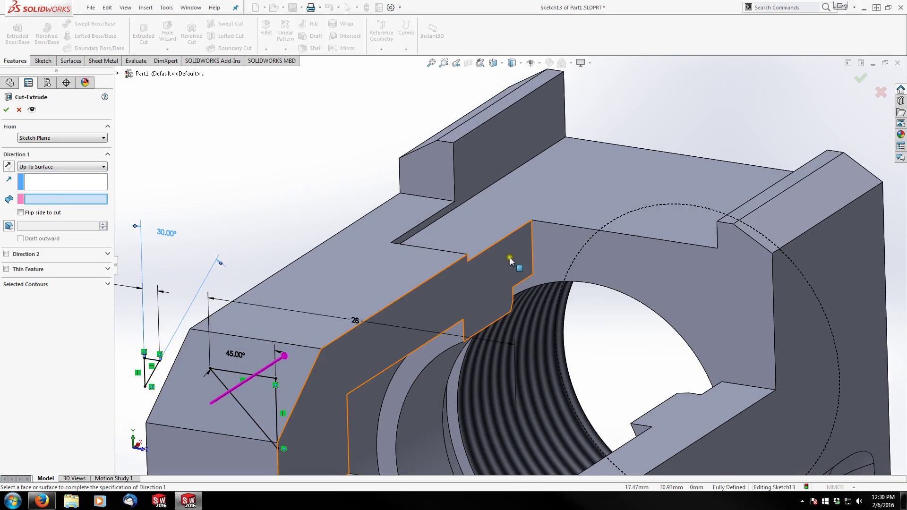
left_click(558, 247)
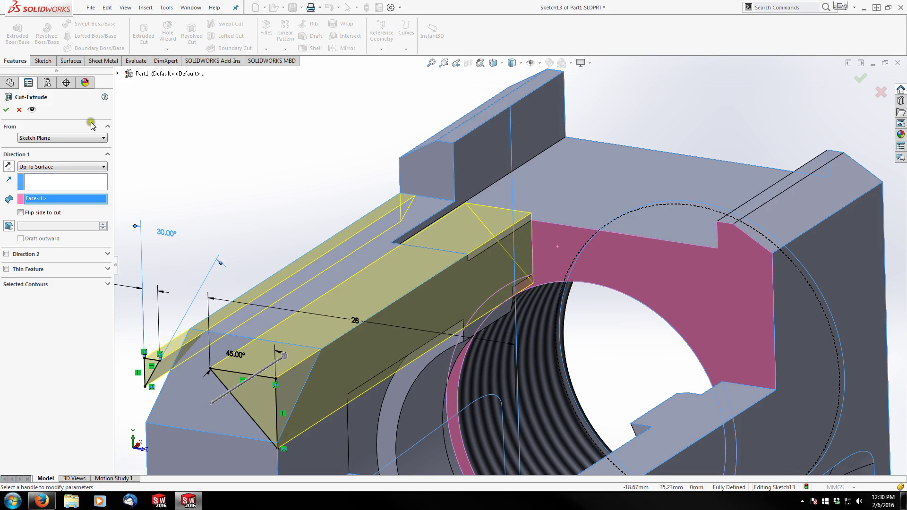
left_click(6, 109)
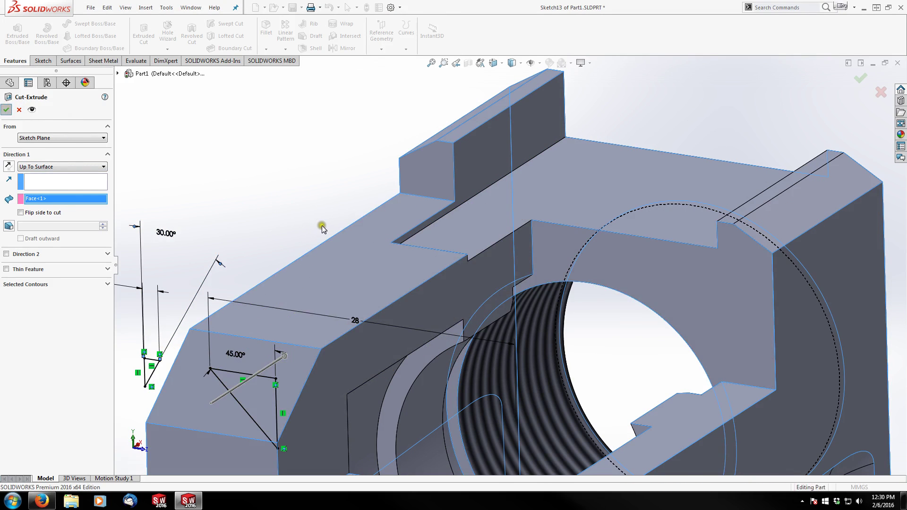
scroll(532, 269, "up", 3)
mouse_move(532, 269)
middle_mouse_down()
mouse_move(480, 237)
mouse_move(607, 263)
mouse_move(356, 239)
middle_mouse_up()
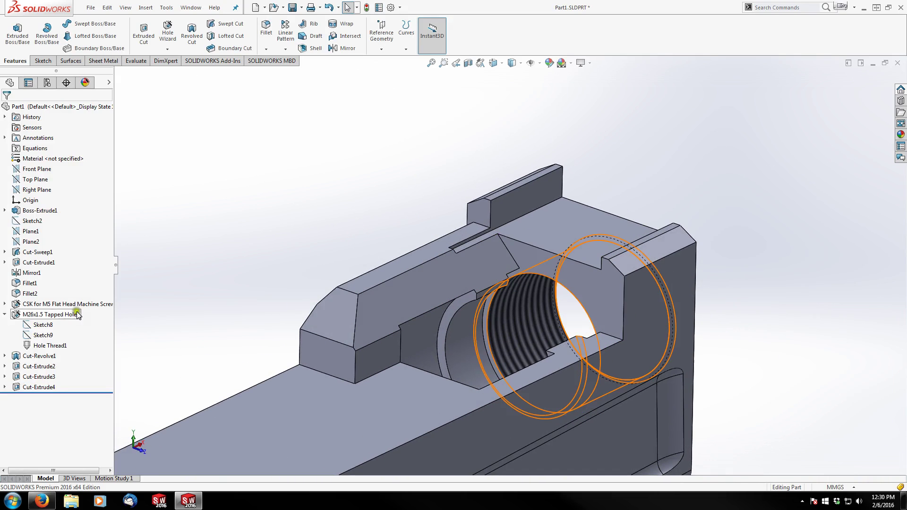
left_click(5, 314)
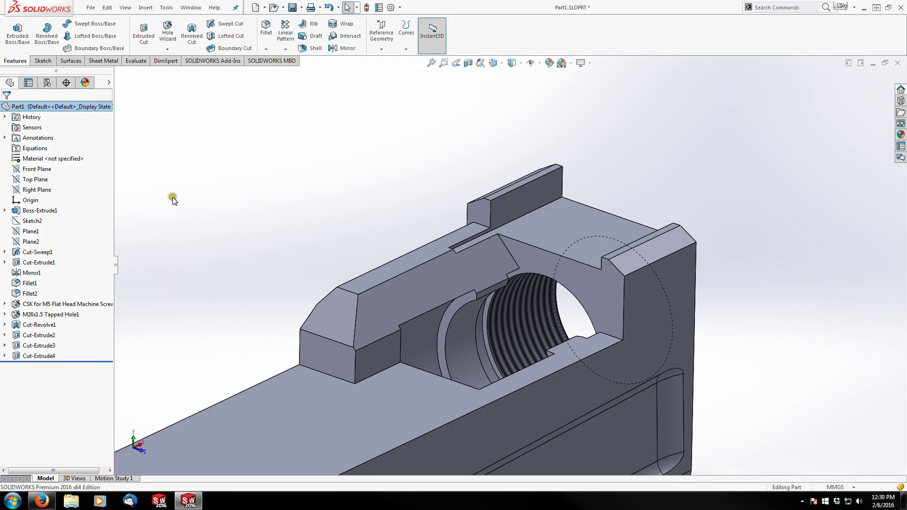
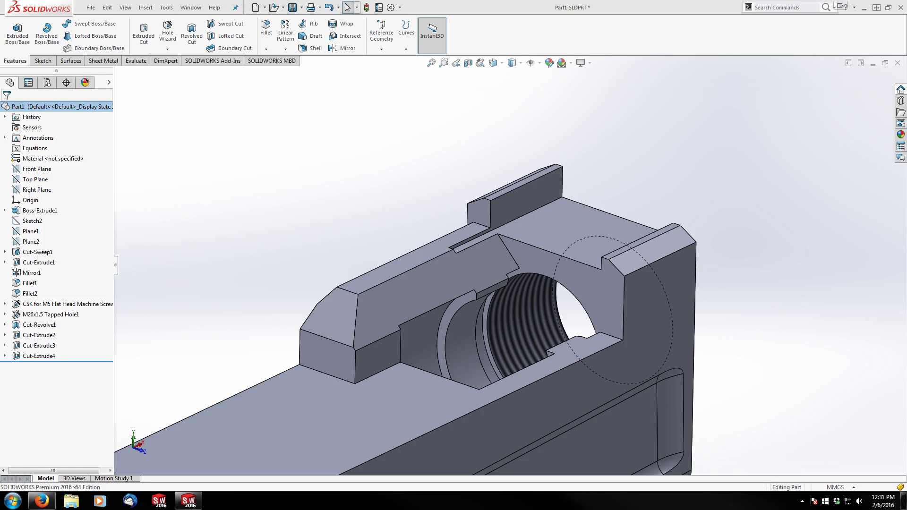
- Start a new sketch on the flat top face of the raised section, between its two new chamfers
left_click(394, 266)
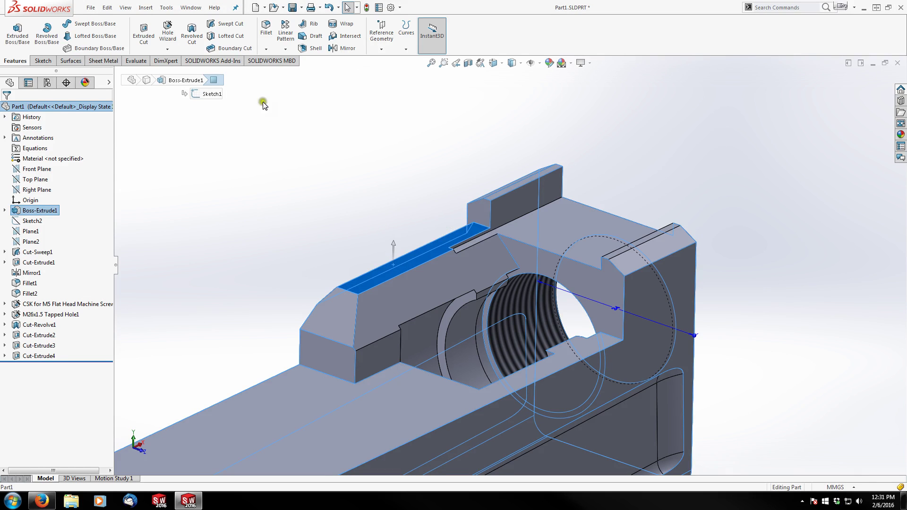
left_click(43, 60)
left_click(14, 33)
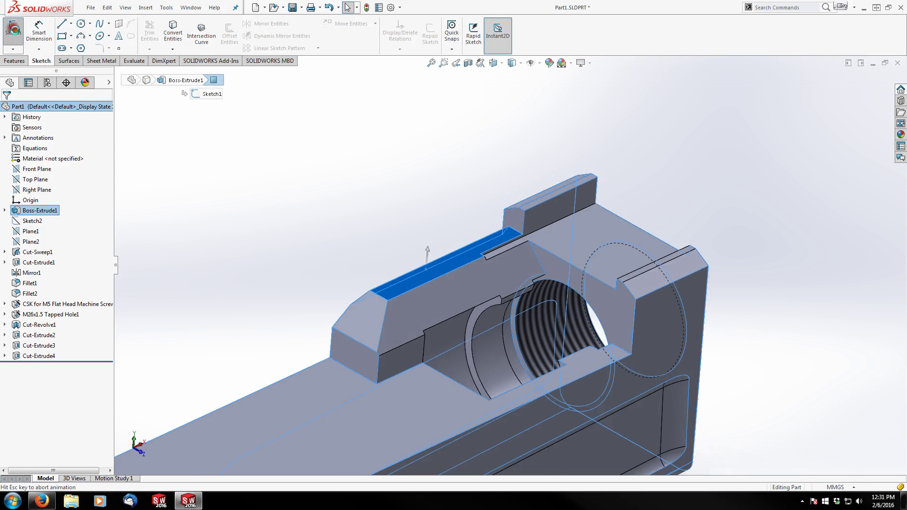
scroll(688, 248, "down", 5)
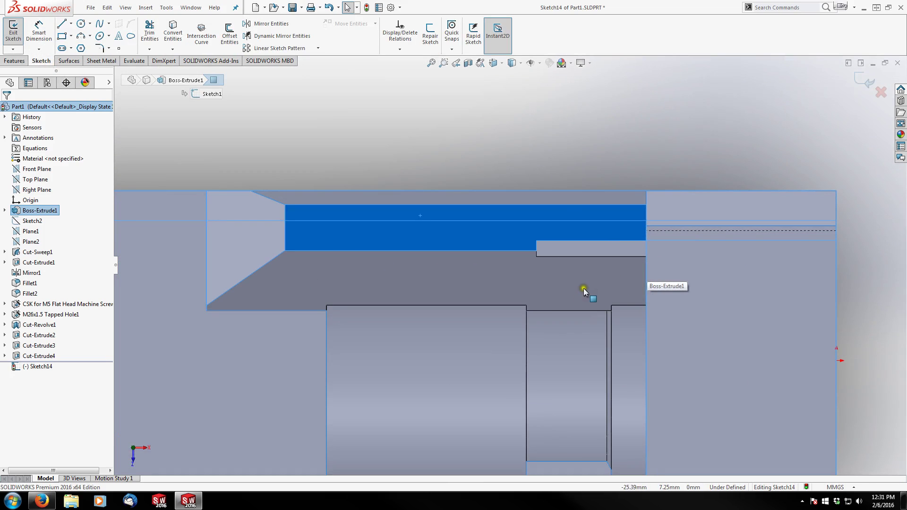
- Switch to the scanned drawing 061.JPG in Windows Photo Viewer and examine the raised section's dimensions in the side and plan views
left_click(381, 143)
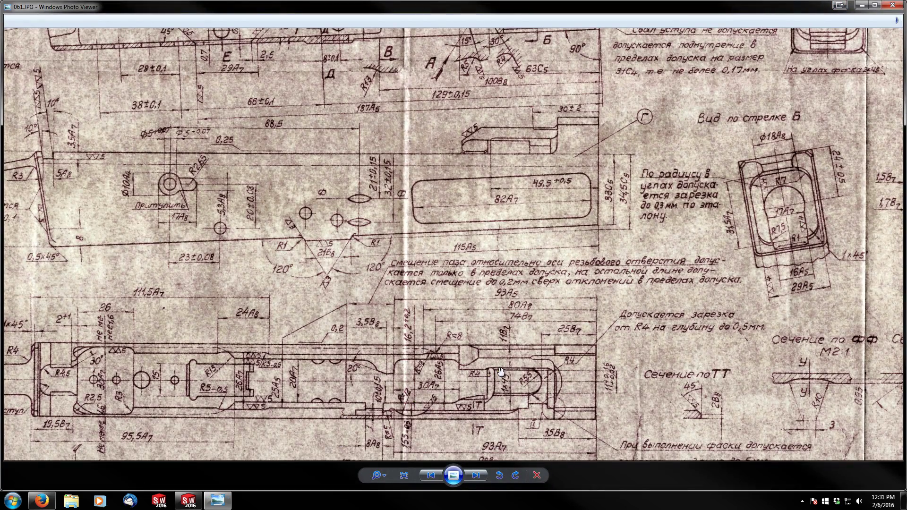
scroll(502, 372, "up", 4)
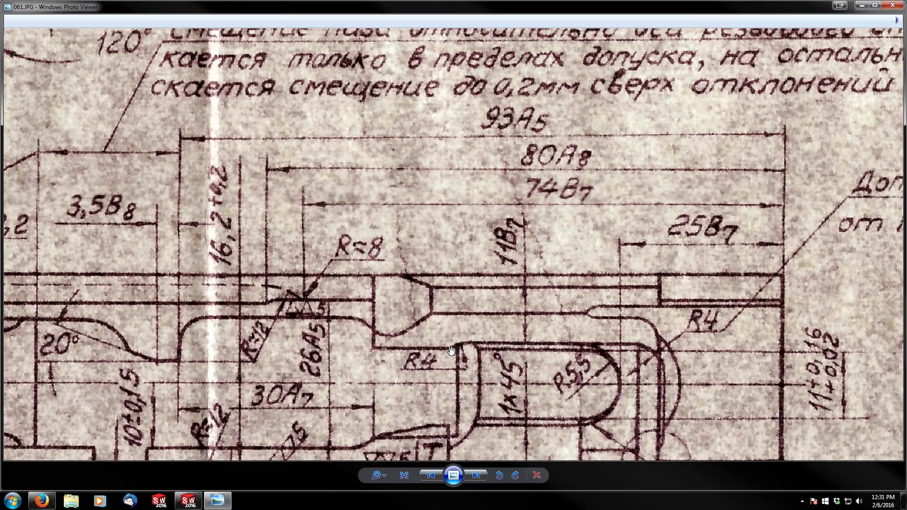
scroll(503, 320, "down", 3)
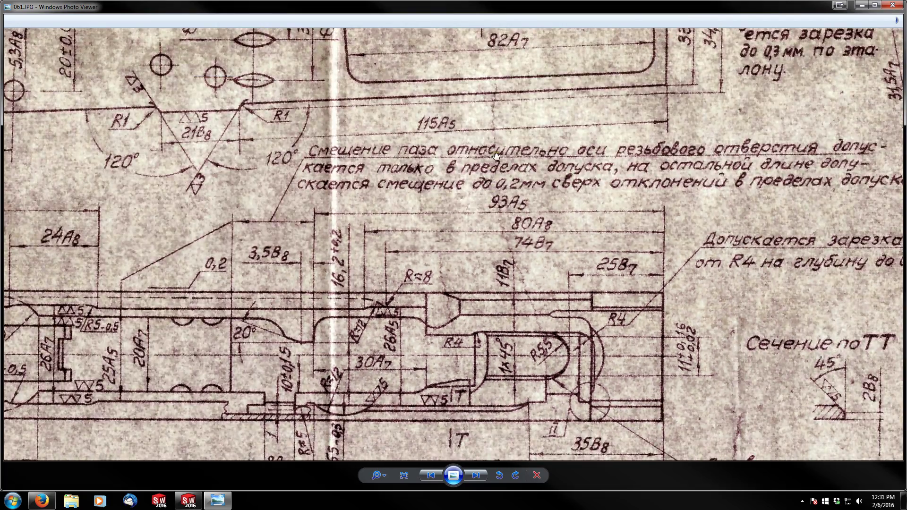
scroll(510, 314, "up", 1)
scroll(510, 315, "down", 1)
scroll(514, 190, "up", 1)
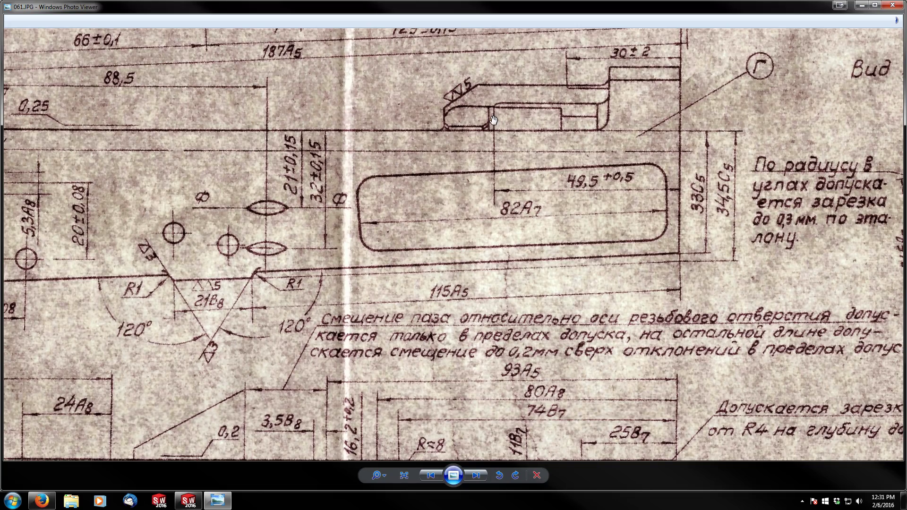
left_click_drag(545, 350, 519, 223)
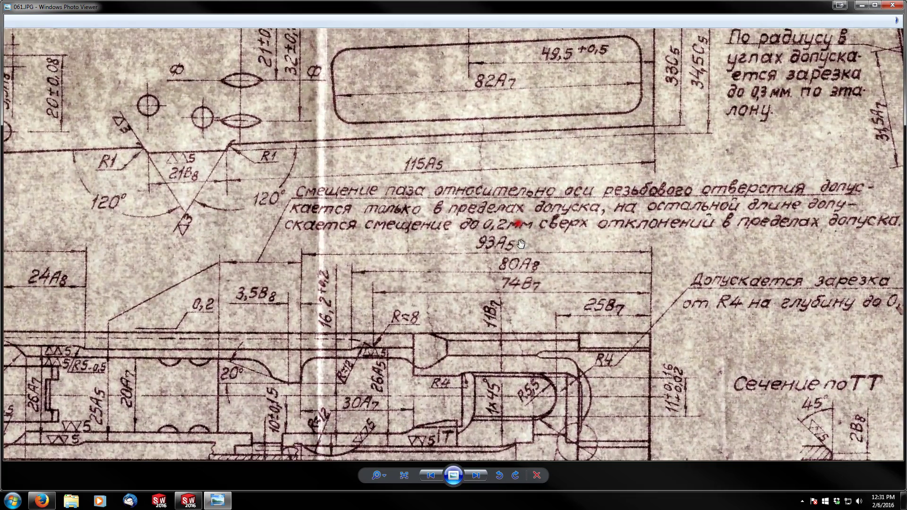
left_click(841, 6)
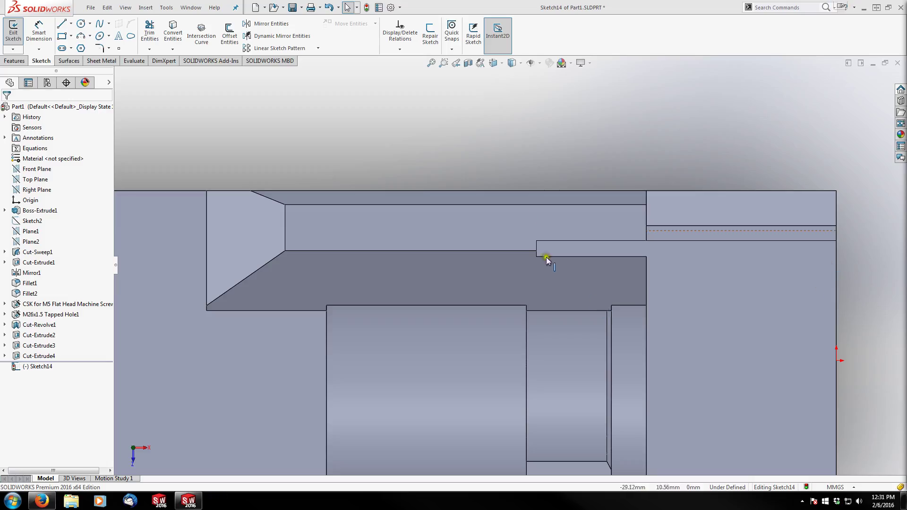
- Sketch a thin closed rectangle about 26 mm long and 1.8 mm wide outside the part, alongside the raised section's outer edge
left_click(467, 132)
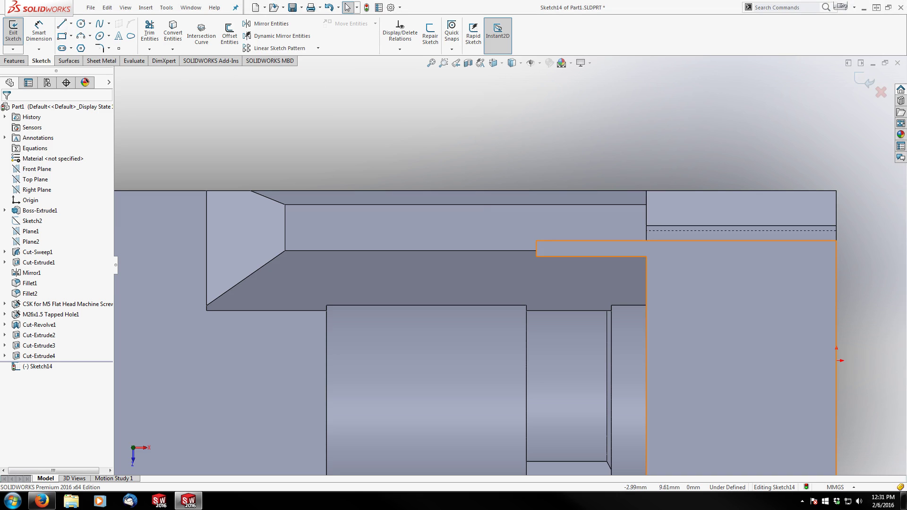
left_click(61, 24)
left_click(601, 148)
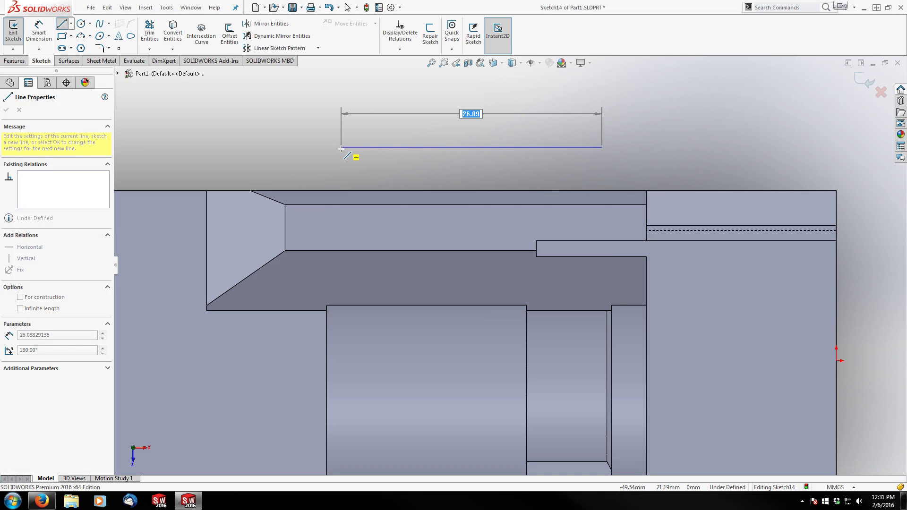
left_click(341, 147)
left_click(341, 129)
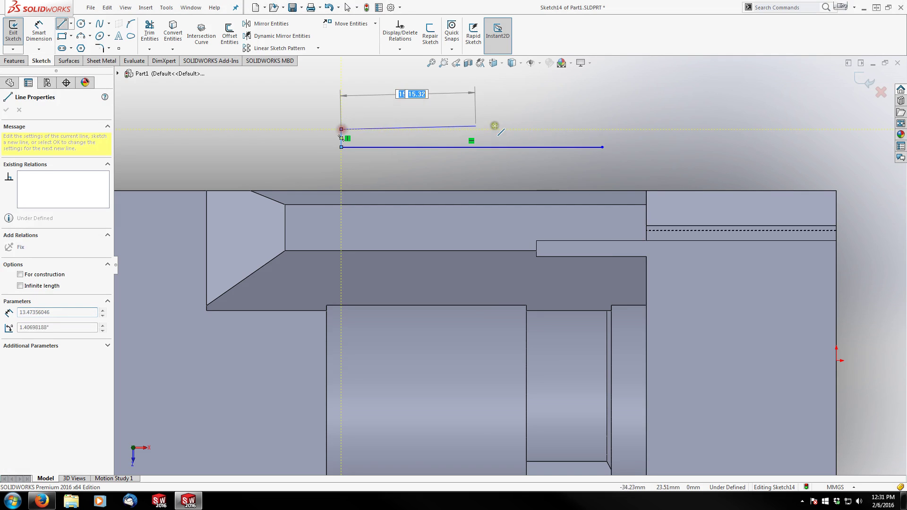
left_click(602, 129)
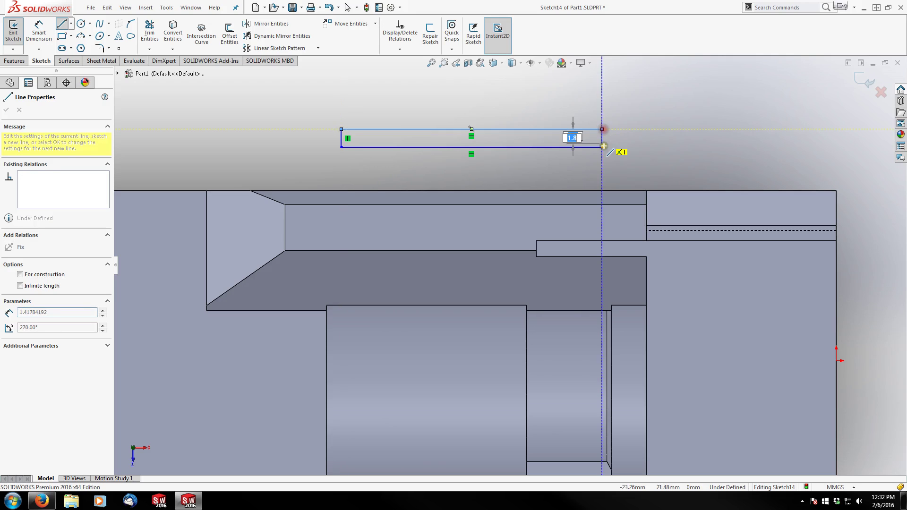
left_click(603, 147)
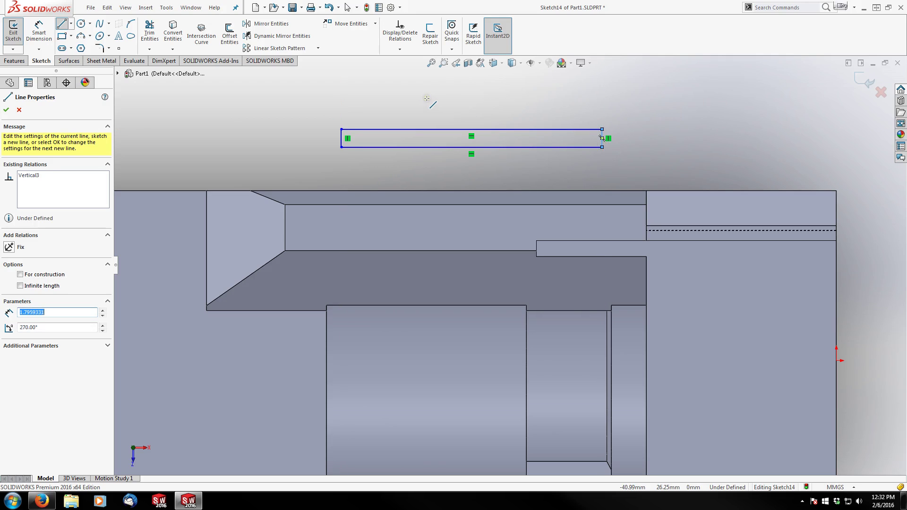
key("Escape")
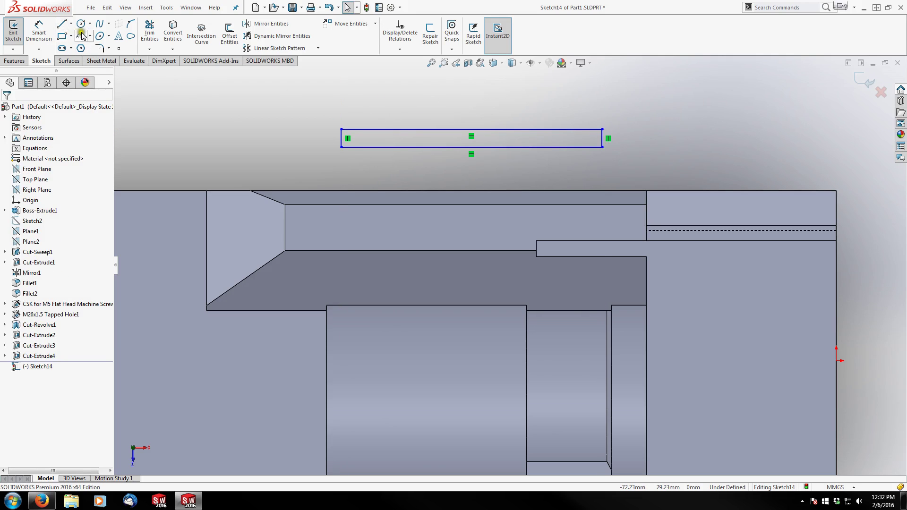
- Sketch a three-point arc inside the thin rectangle, from its lower inner-end corner up to just below its upper line
left_click(81, 36)
left_click(340, 147)
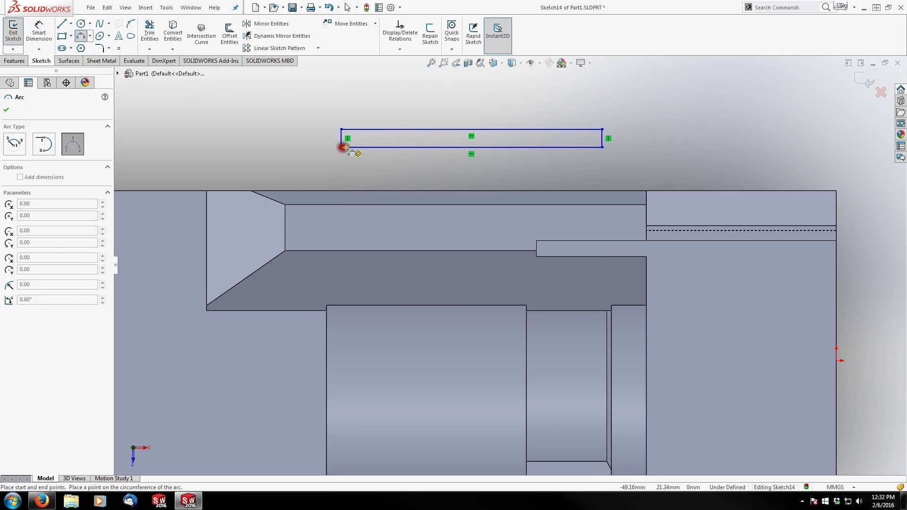
left_click(397, 129)
left_click(377, 133)
key("Escape")
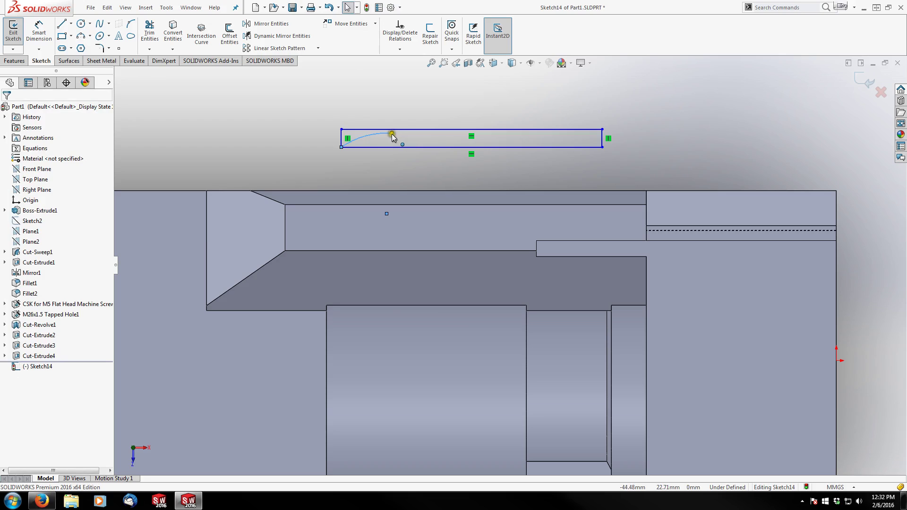
- Make the arc's free endpoint coincident with the rectangle's upper line and the arc tangent to that line
left_click(393, 134)
left_click(405, 133, "ctrl")
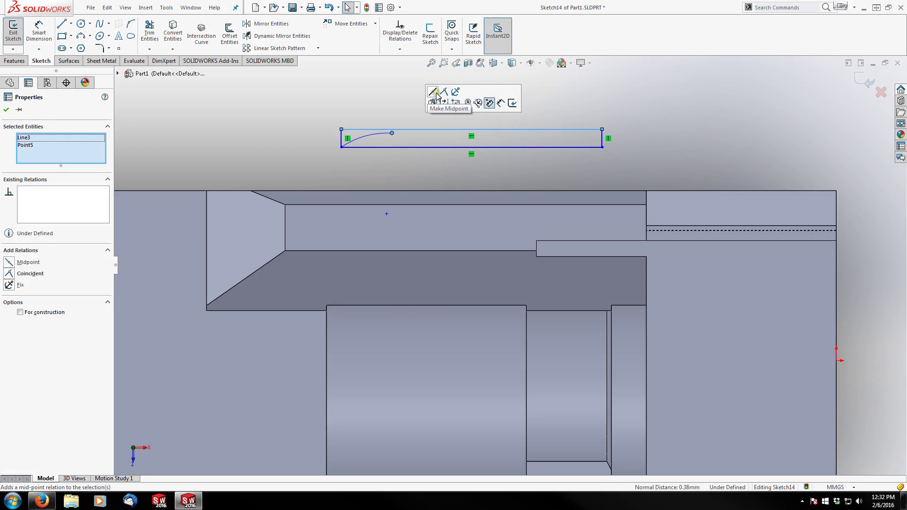
left_click(443, 93)
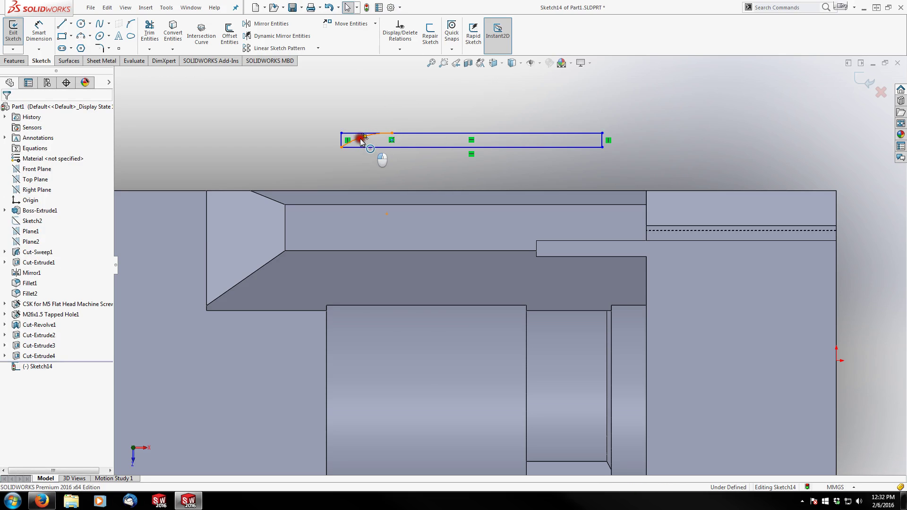
left_click(360, 141)
left_click(354, 134, "ctrl")
left_click(381, 92)
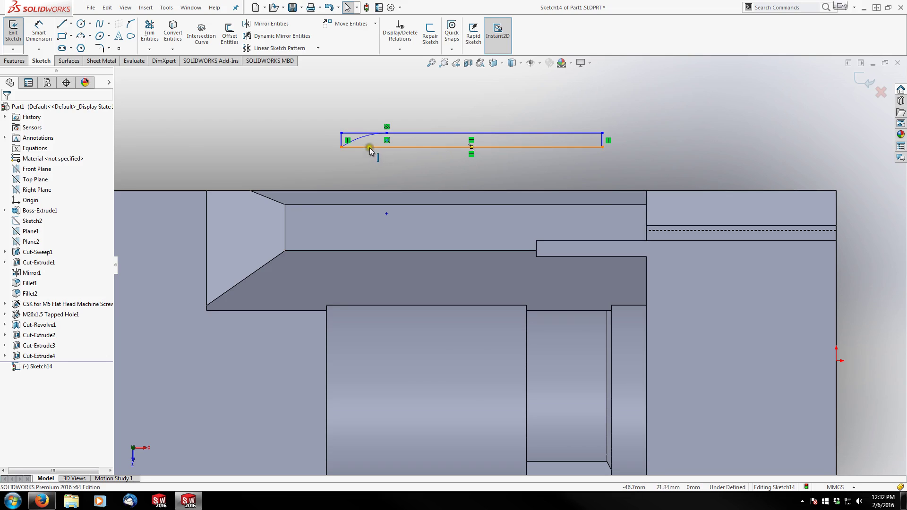
- Make the rectangle's lower line collinear with the raised section's edge beside the bore, and its end line collinear with the vertical face edge at the threaded end
left_click_drag(370, 148, 384, 304)
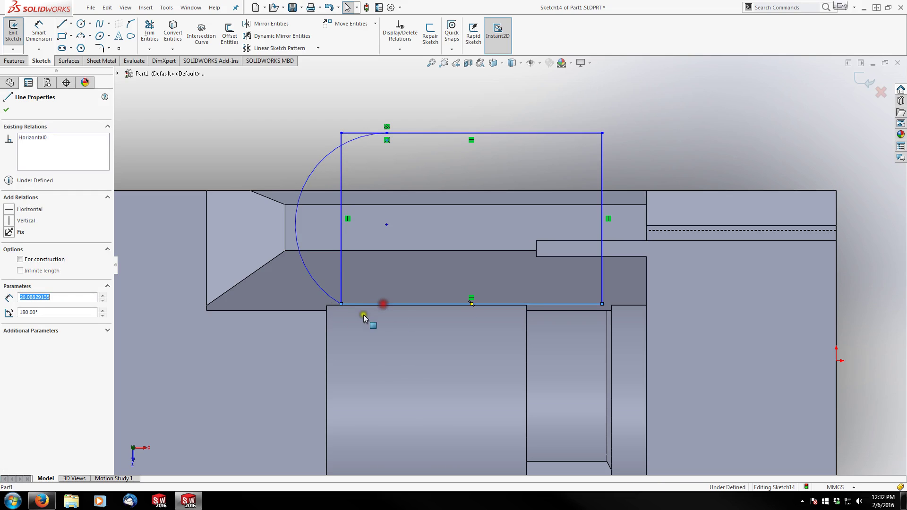
left_click(315, 311, "ctrl")
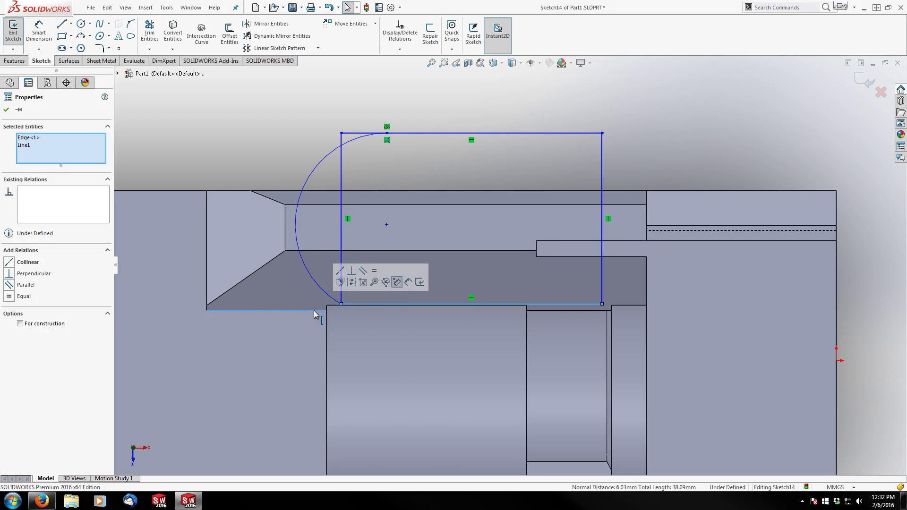
left_click(339, 271)
left_click(255, 106)
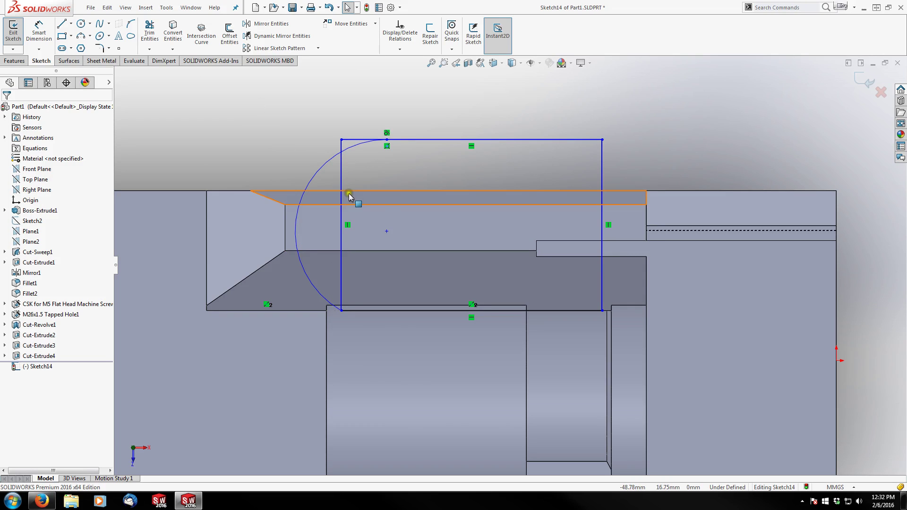
left_click(602, 173)
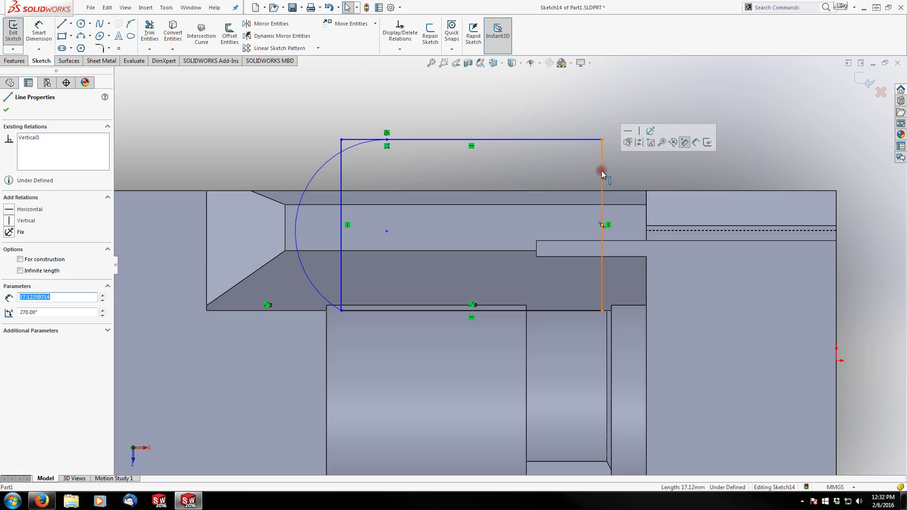
left_click(648, 297, "ctrl")
left_click(671, 256)
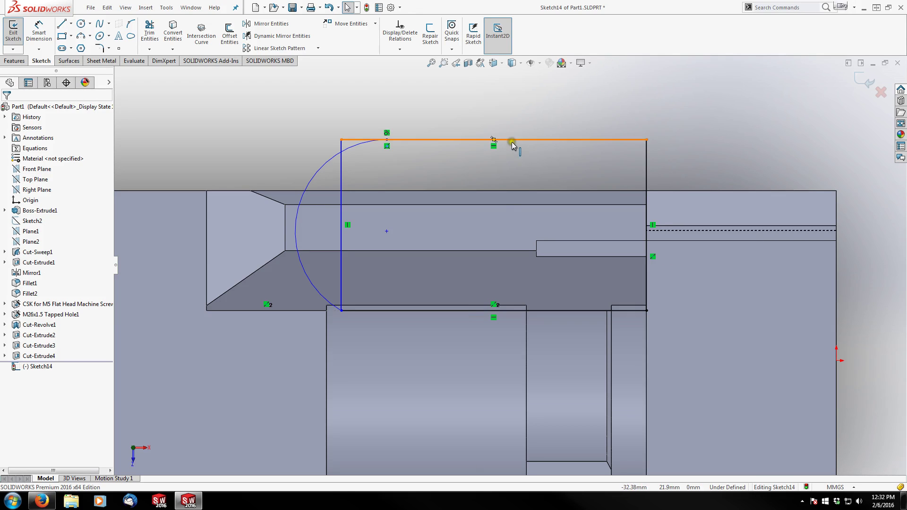
- Pull the rectangle's upper line down onto the raised section and dimension it 11 mm from the part's outer edge
left_click_drag(515, 141, 522, 283)
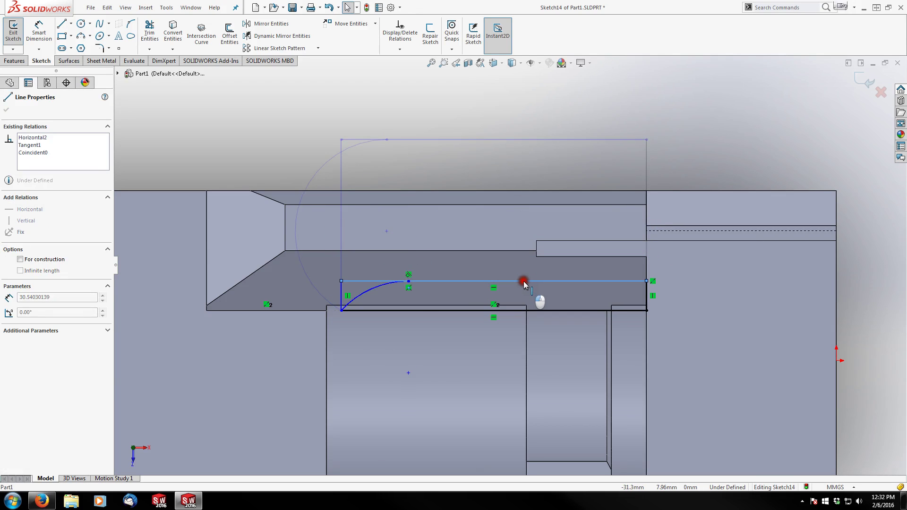
left_click(289, 124)
left_click(40, 26)
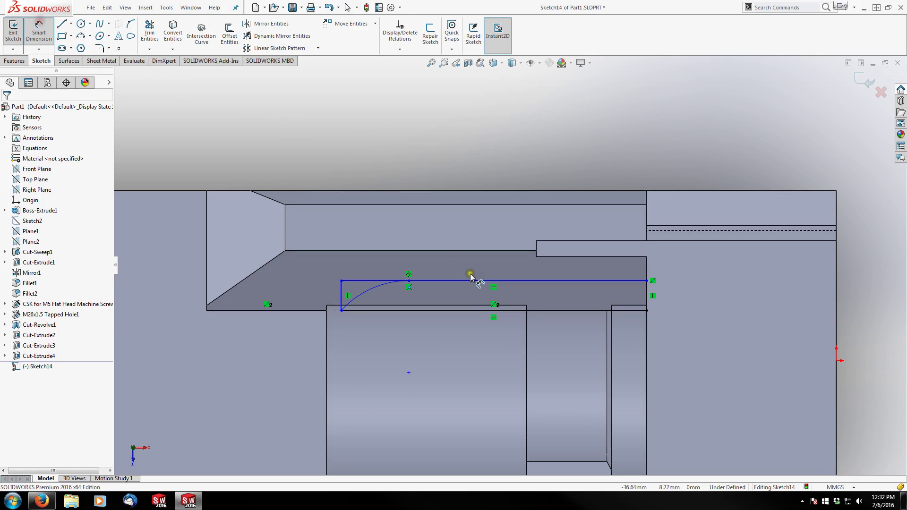
left_click(465, 281)
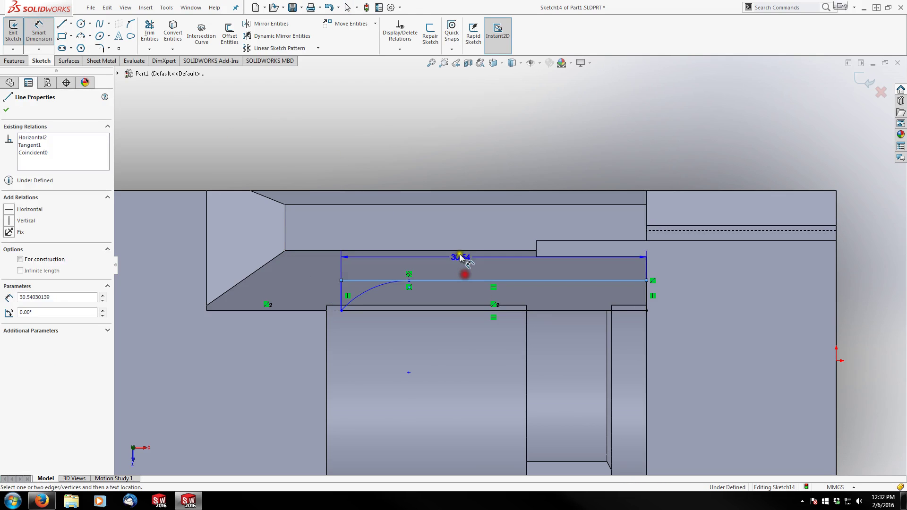
left_click(459, 191)
left_click(471, 125)
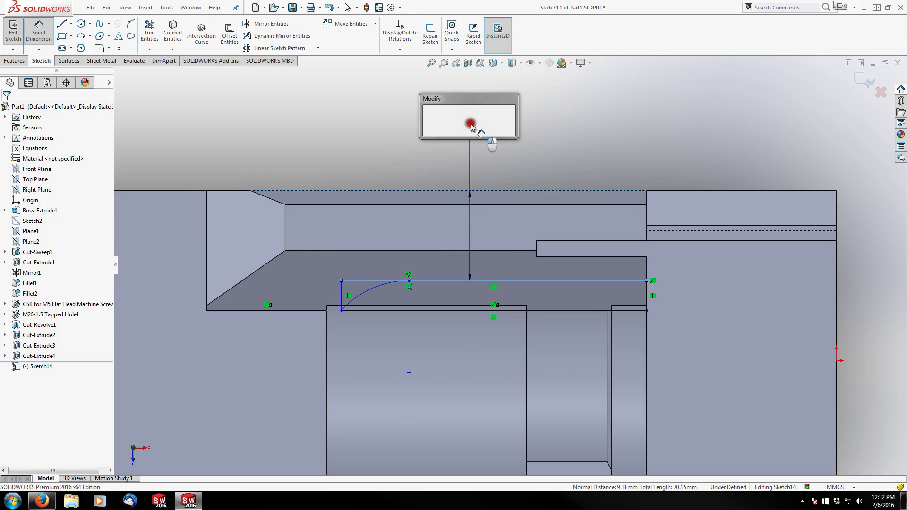
key("Return")
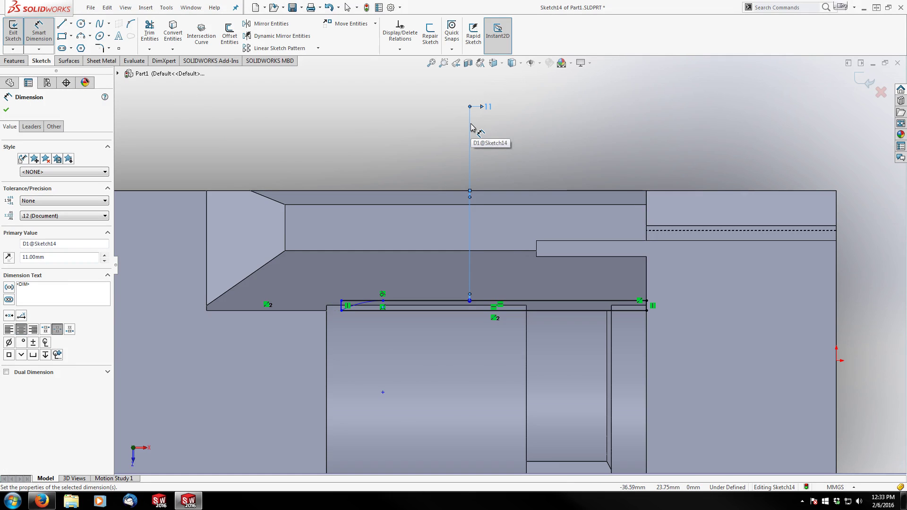
key("Escape")
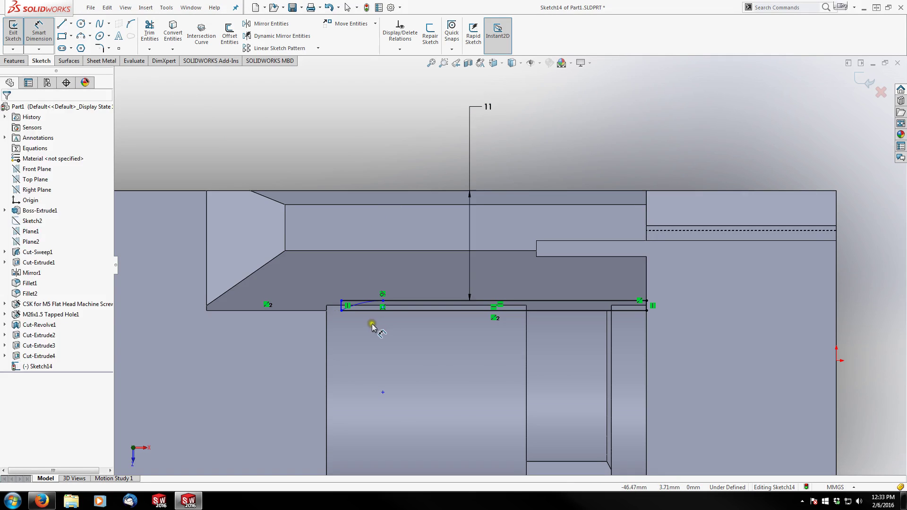
- Place a sketch point on the arc and make it coincident with the straight edge of the bore cut
scroll(371, 319, "down", 4)
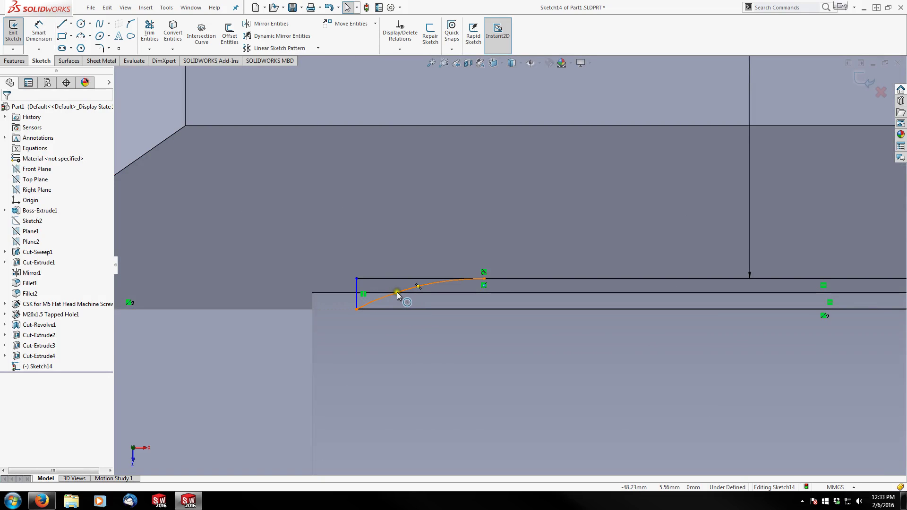
left_click(119, 48)
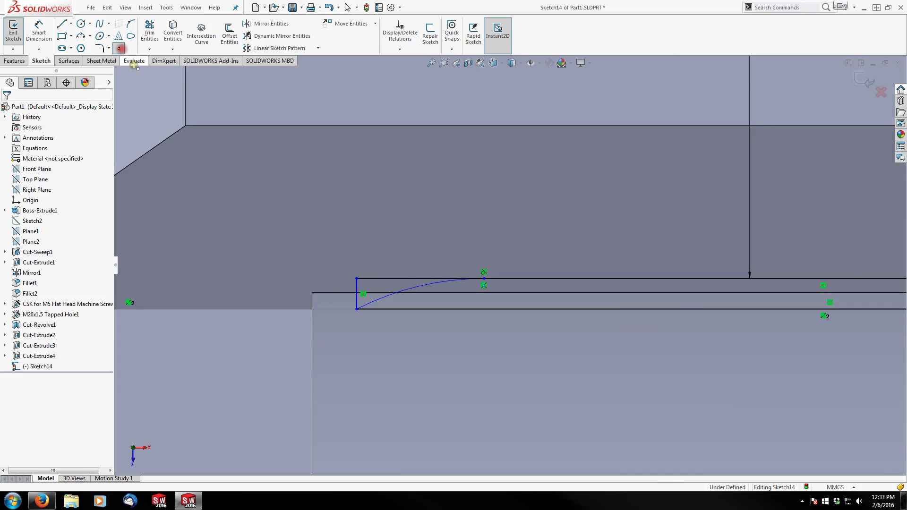
left_click(408, 289)
key("Escape")
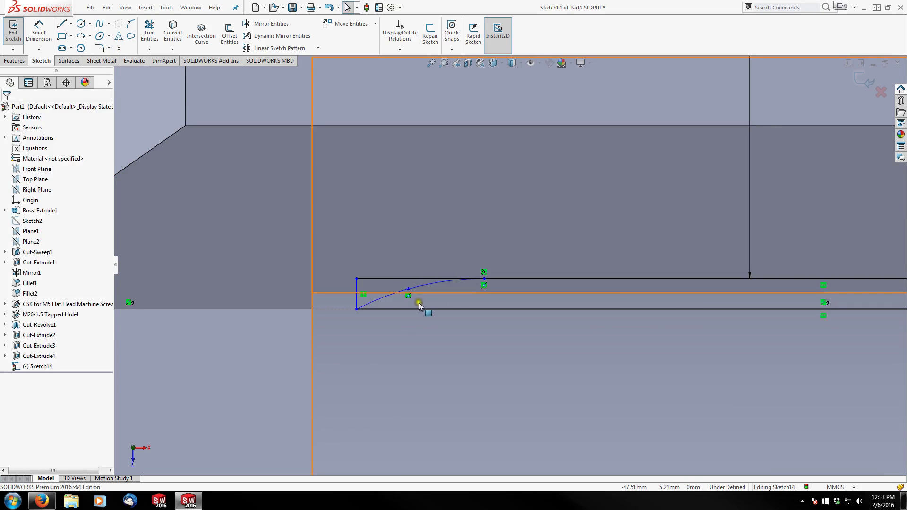
left_click(423, 293)
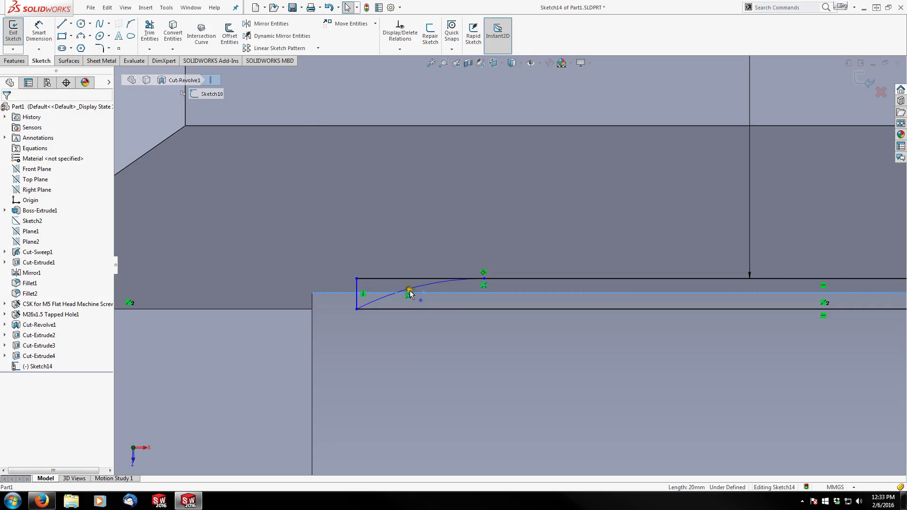
left_click(408, 290, "ctrl")
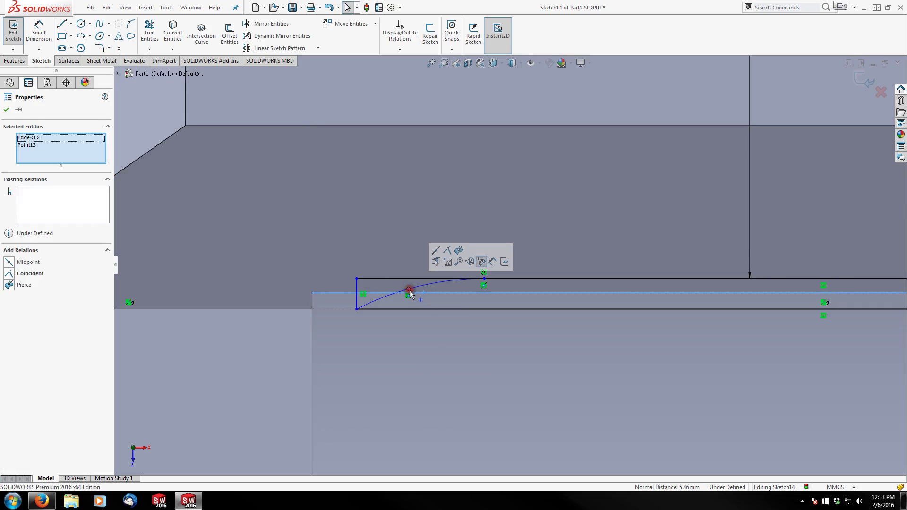
left_click(449, 254)
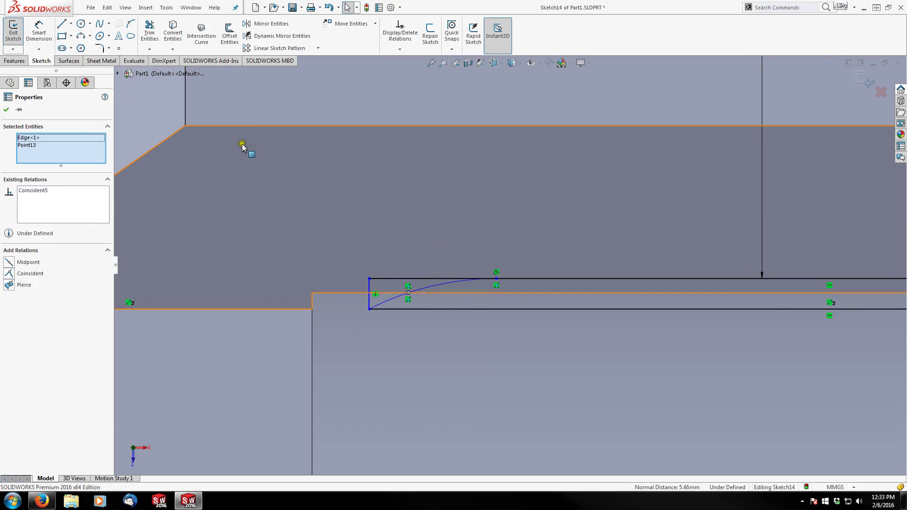
key("z")
left_click(430, 125)
- Dimension the point on the arc 49.5 mm from the part's end edge
left_click(38, 33)
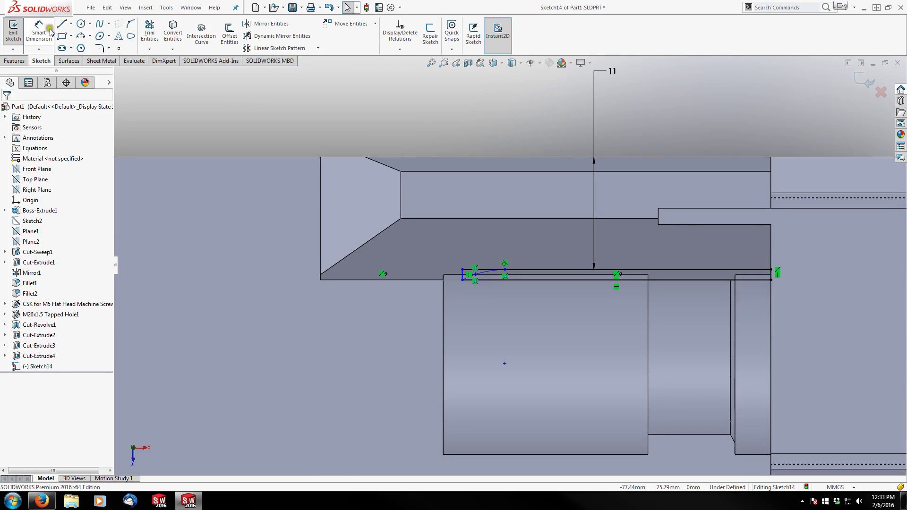
left_click(476, 274)
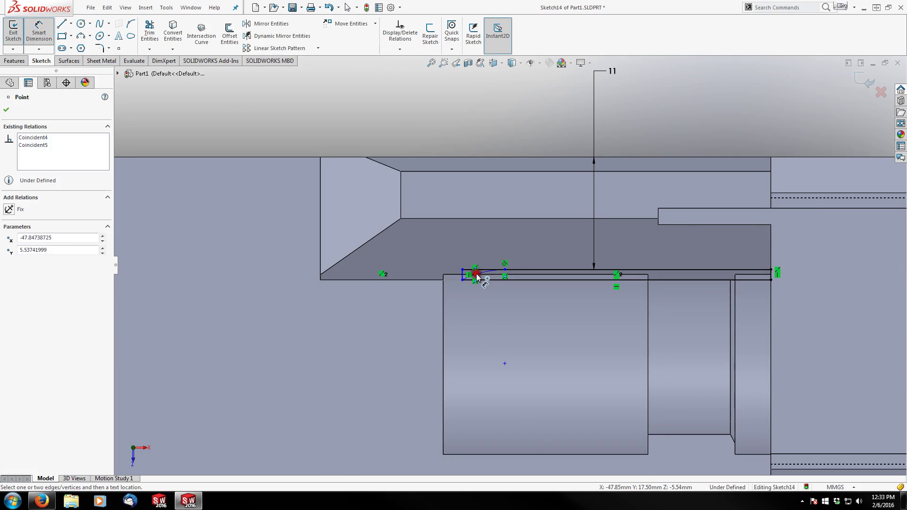
scroll(725, 257, "up", 3)
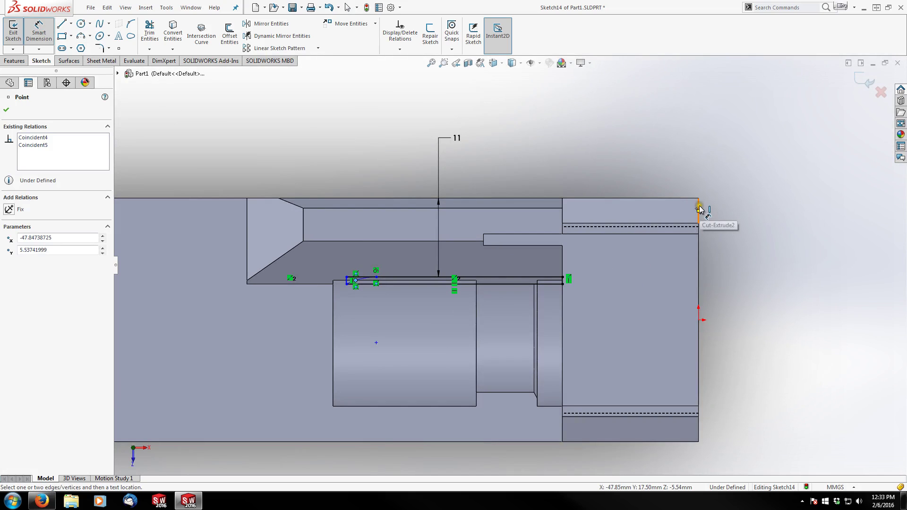
left_click(699, 207)
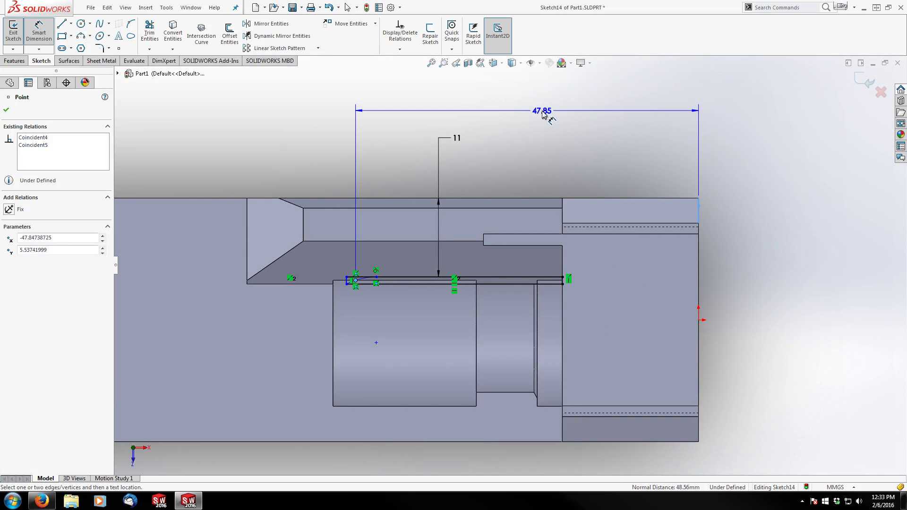
left_click(491, 108)
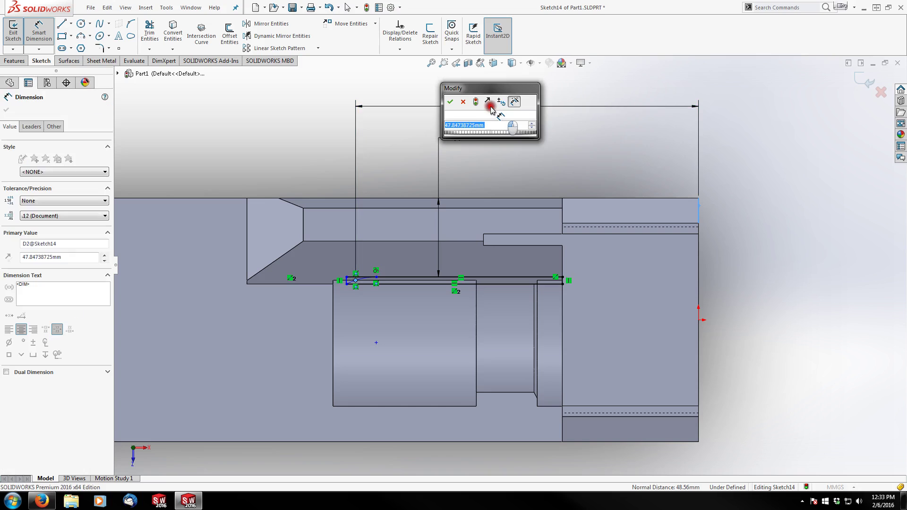
type("49.5")
key("Return")
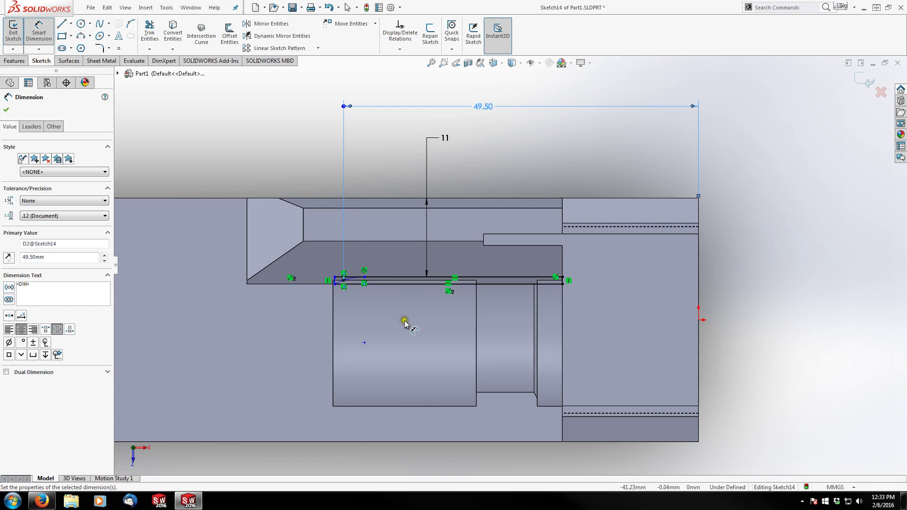
- Dimension the arc with a radius of 4 mm
scroll(391, 299, "down", 3)
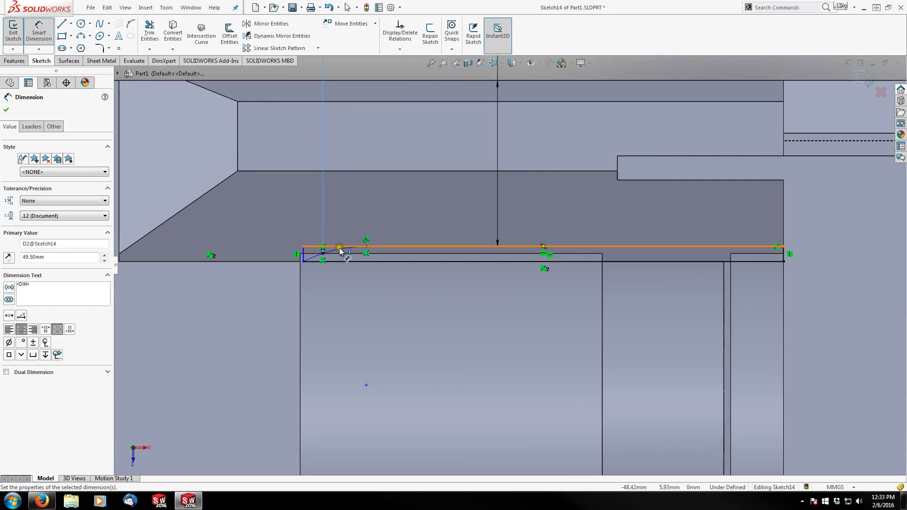
left_click(339, 253)
key("z")
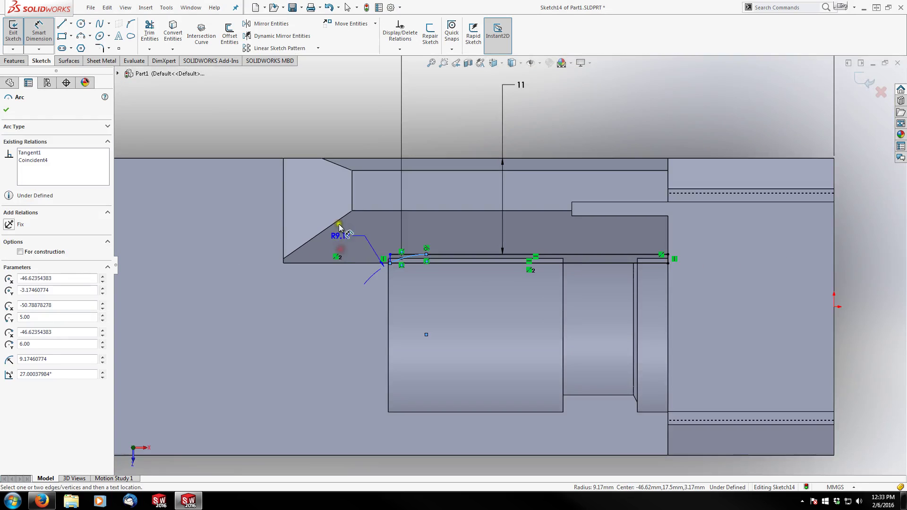
left_click(336, 122)
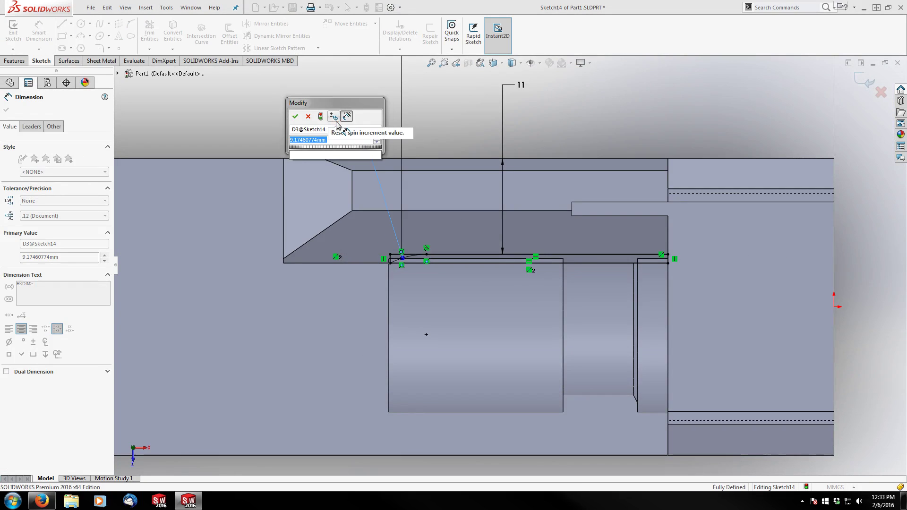
type("4")
key("Return")
key("Escape")
key("Escape")
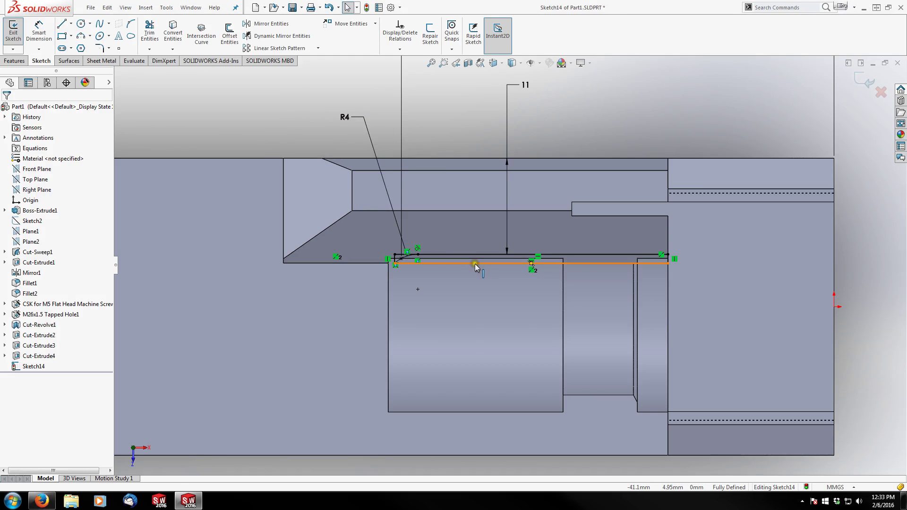
left_click(15, 60)
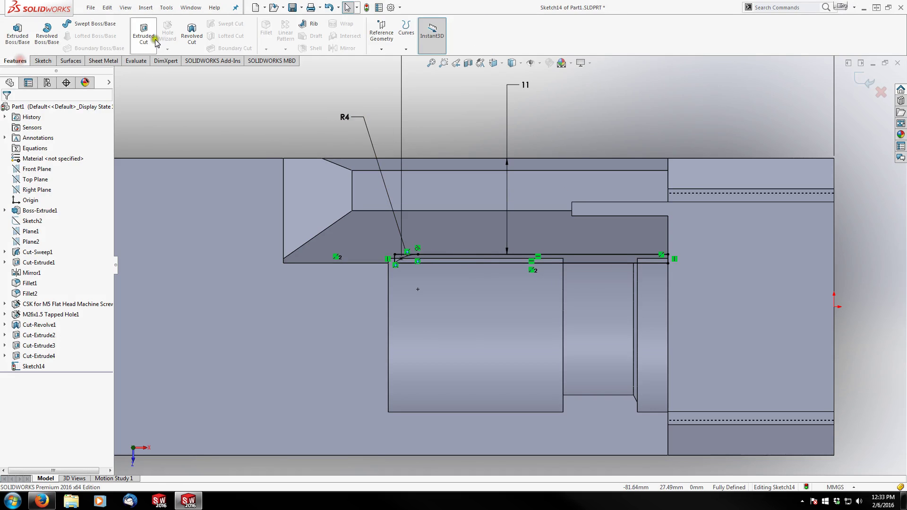
left_click(144, 33)
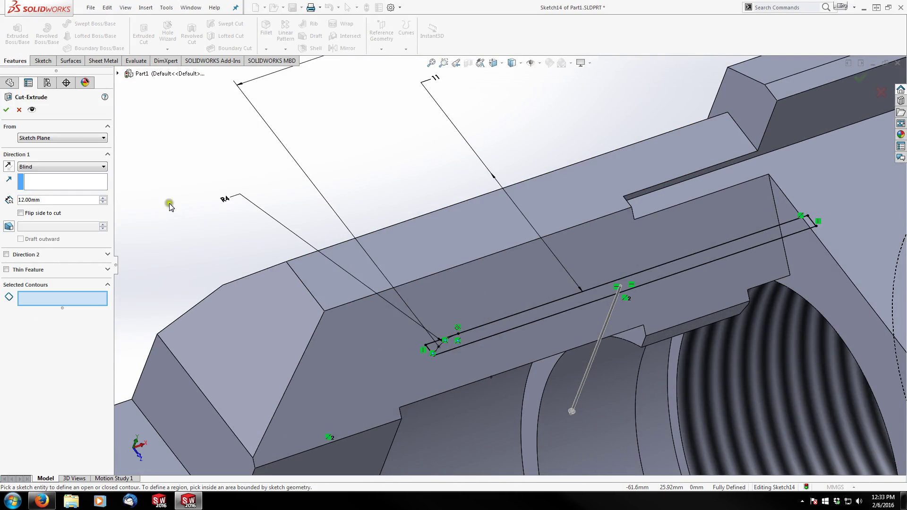
left_click(21, 108)
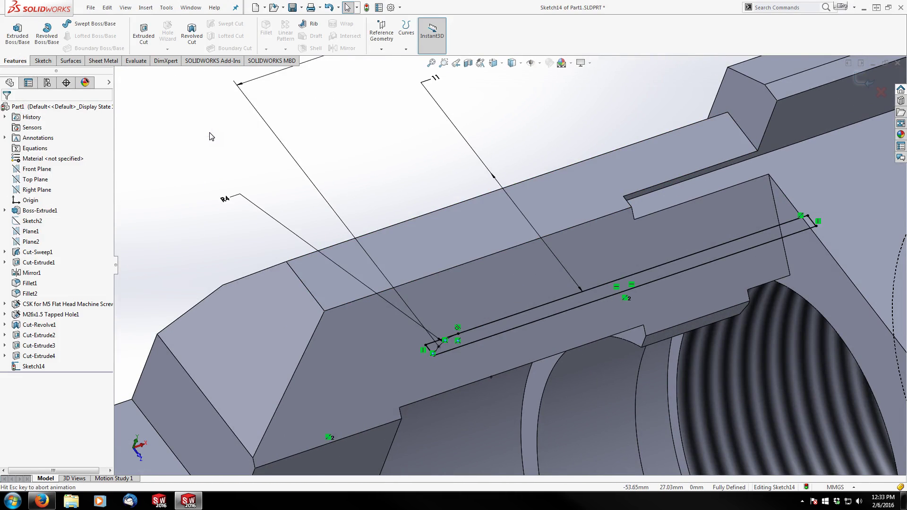
- Convert the short vertical line at the arc end of the profile to construction geometry
scroll(728, 286, "down", 12)
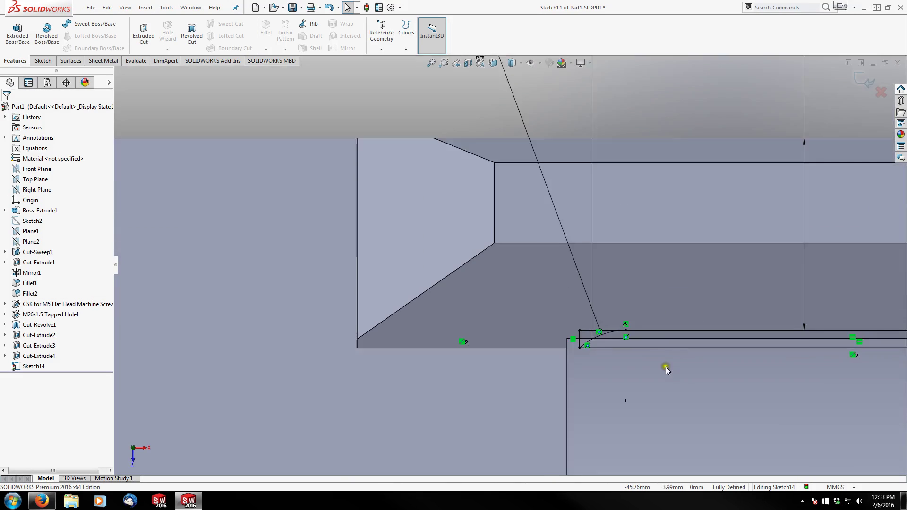
scroll(581, 322, "down", 3)
left_click(442, 259)
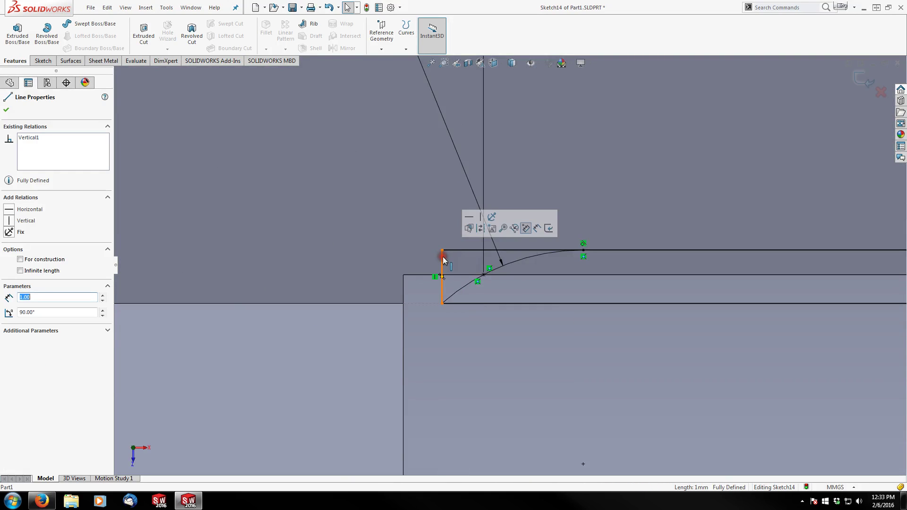
left_click(483, 229)
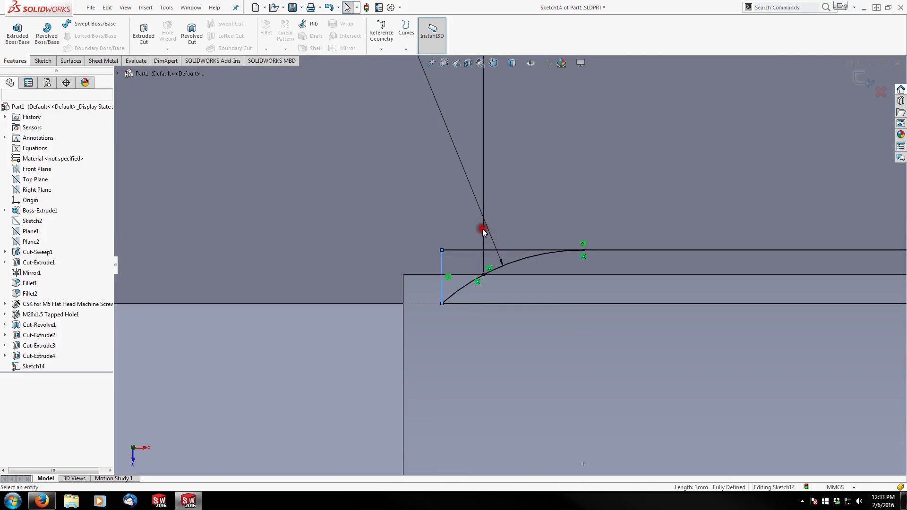
- Split the profile's upper line at the arc's upper endpoint and convert the leftover segment beyond the arc to construction geometry
left_click(42, 61)
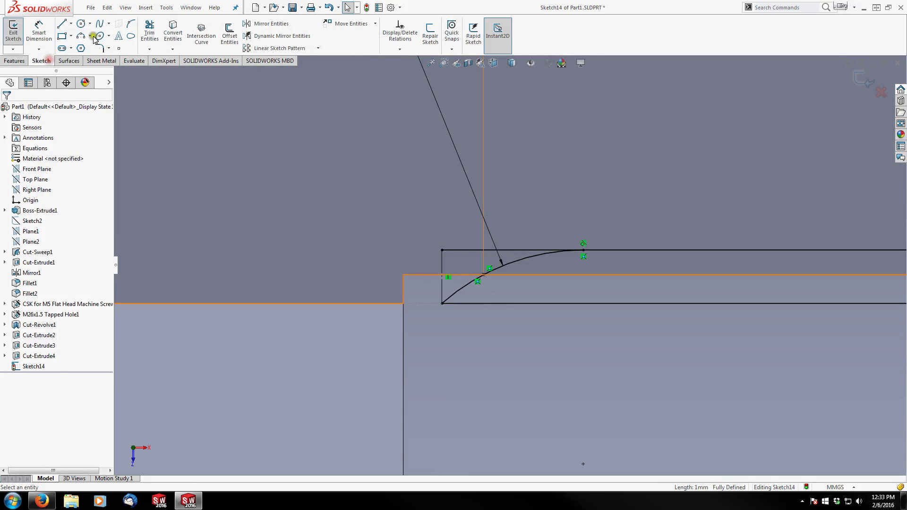
left_click(130, 25)
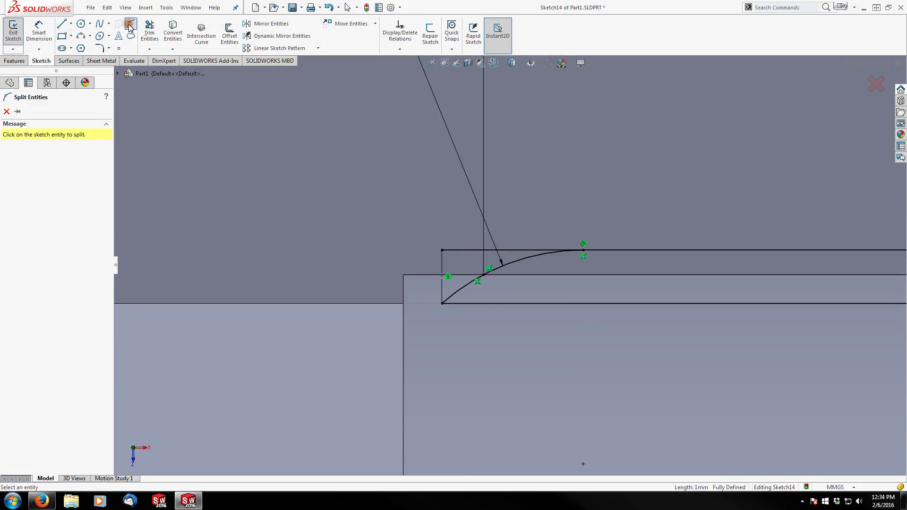
left_click(532, 250)
left_click(530, 249)
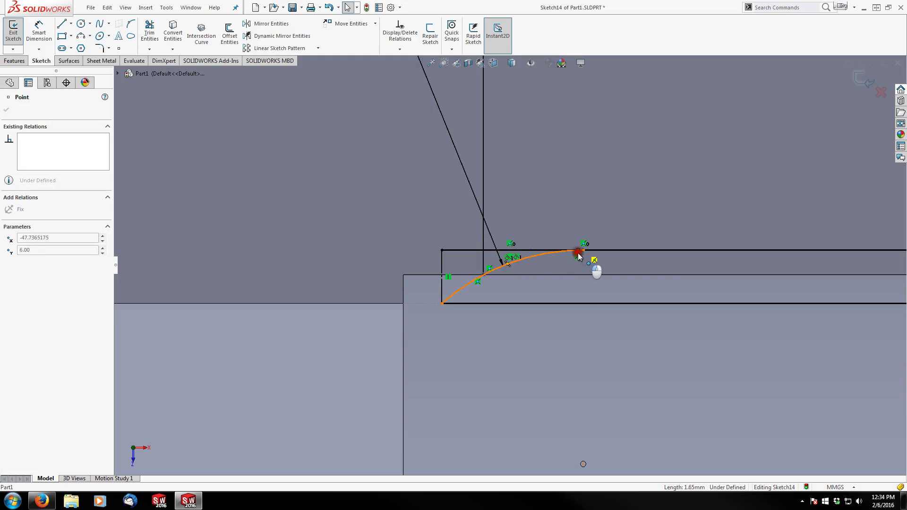
left_click(596, 261)
left_click(527, 250)
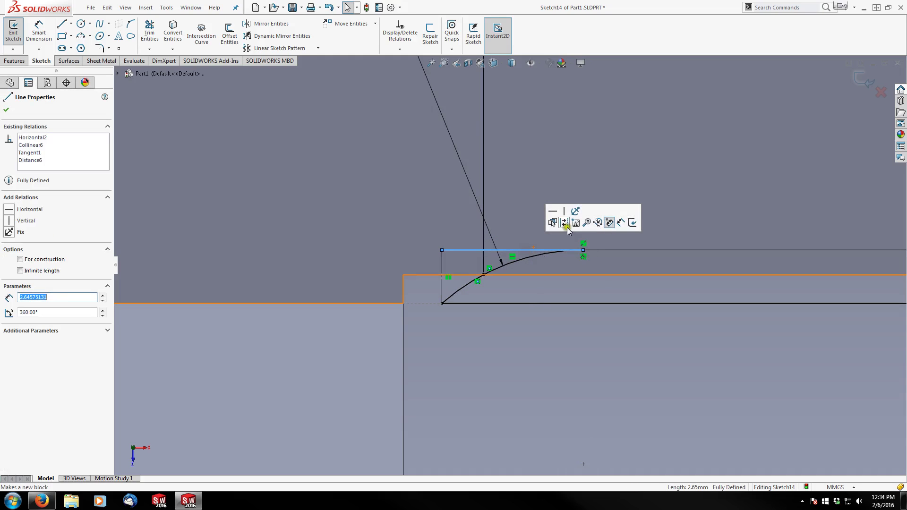
left_click(566, 222)
- Cut the arc-ended profile down through the raised section with an extruded cut ending Up To Next
scroll(574, 259, "up", 5)
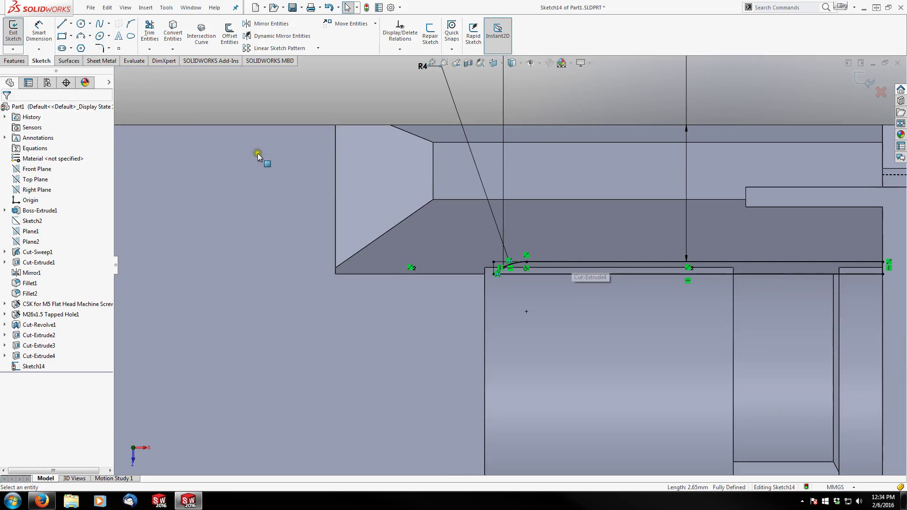
left_click(14, 61)
left_click(143, 36)
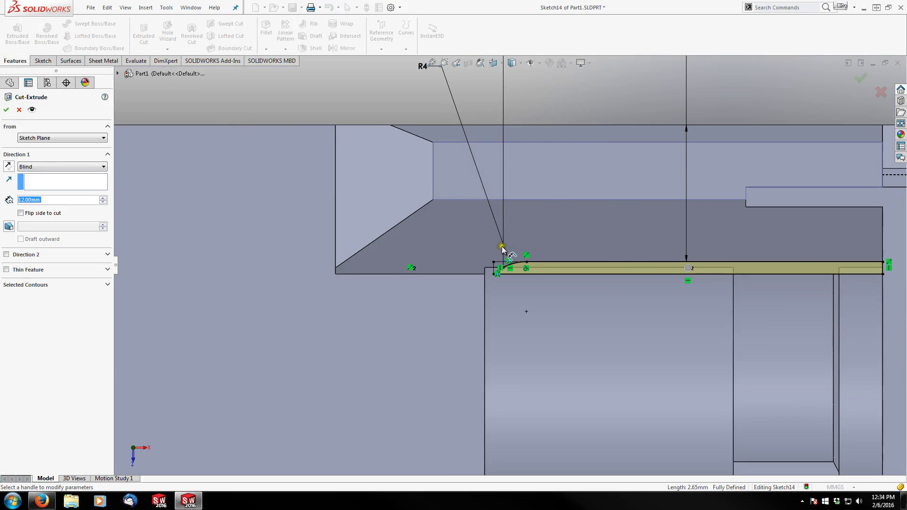
middle_click_drag(502, 253, 529, 178)
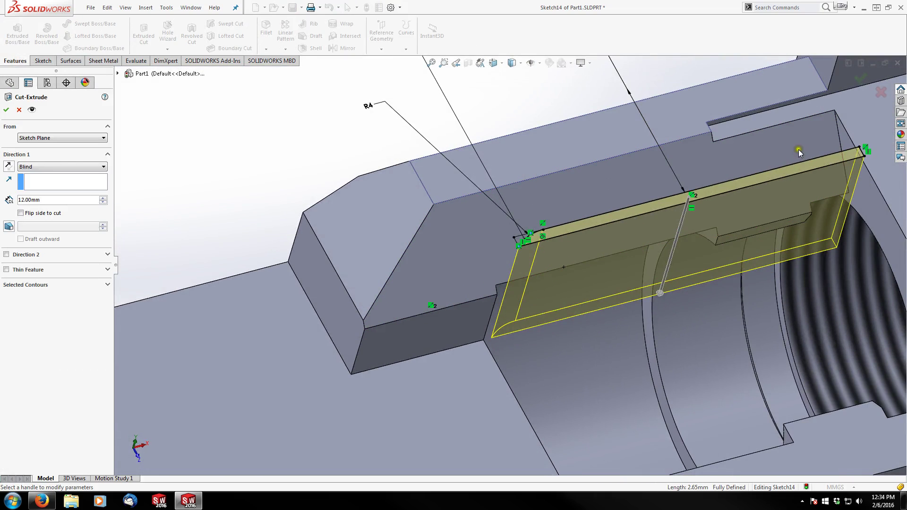
scroll(799, 196, "up", 1)
scroll(800, 196, "down", 1)
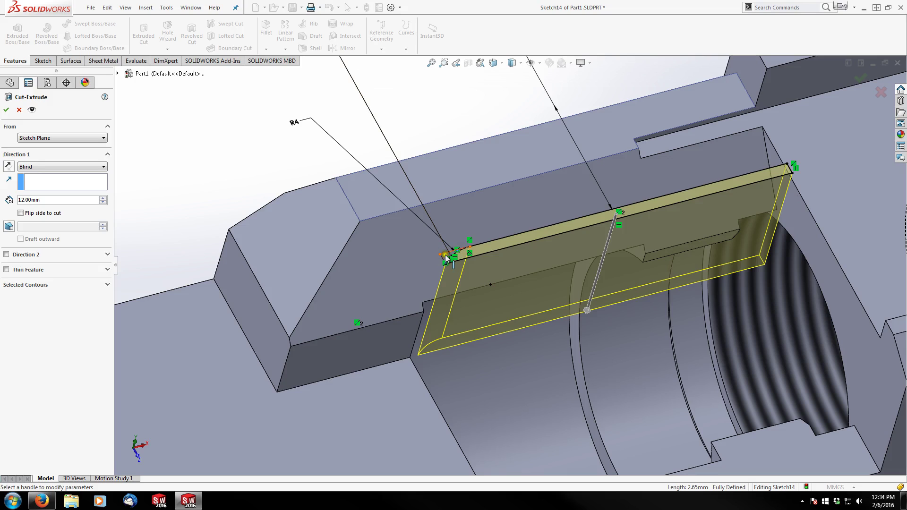
scroll(689, 209, "down", 1)
left_click(64, 168)
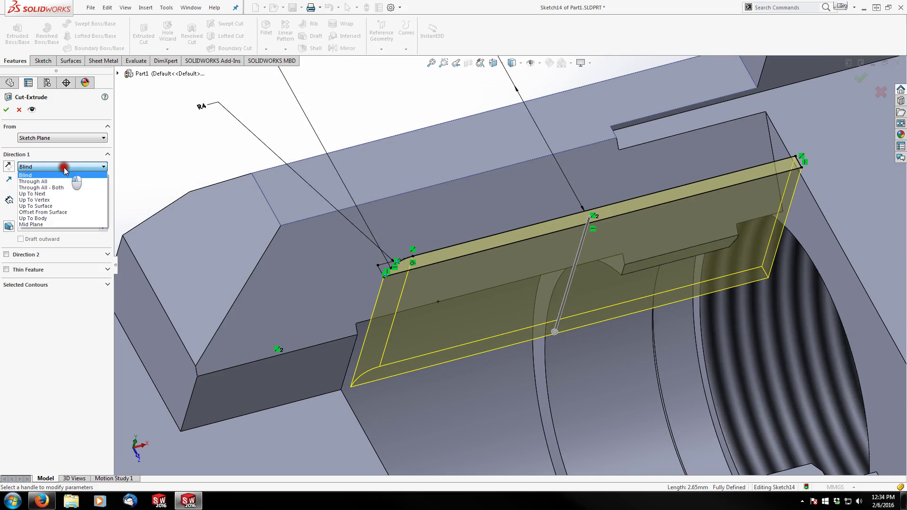
left_click(46, 195)
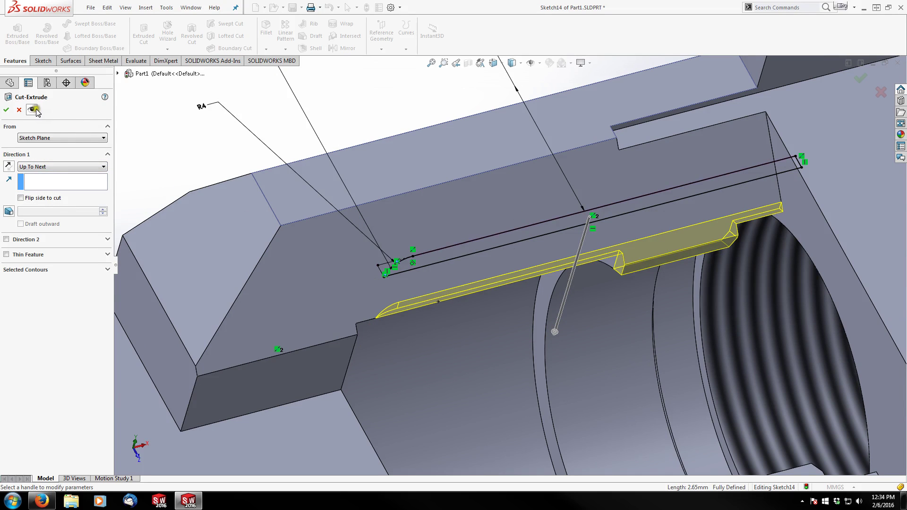
left_click(5, 111)
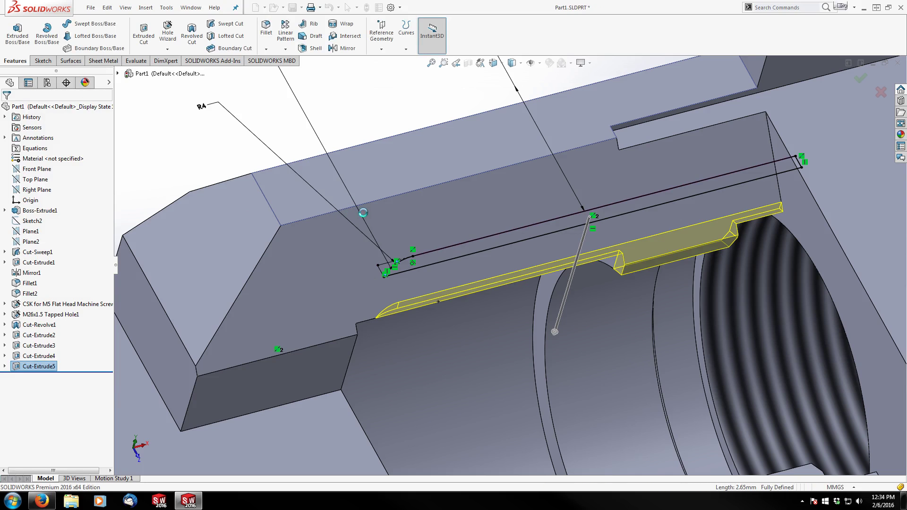
left_click(334, 118)
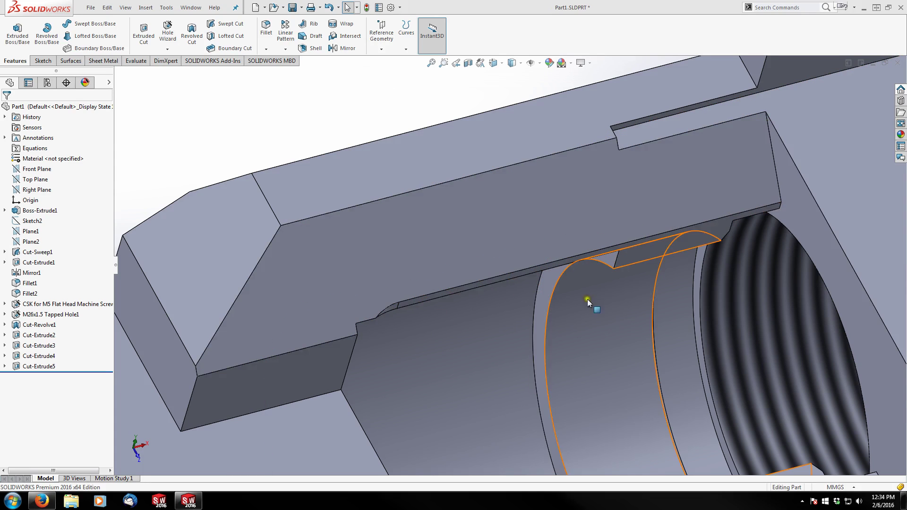
- Chamfer the two long upper edges of the main body by 0.5 mm at 45 degrees
scroll(595, 302, "up", 10)
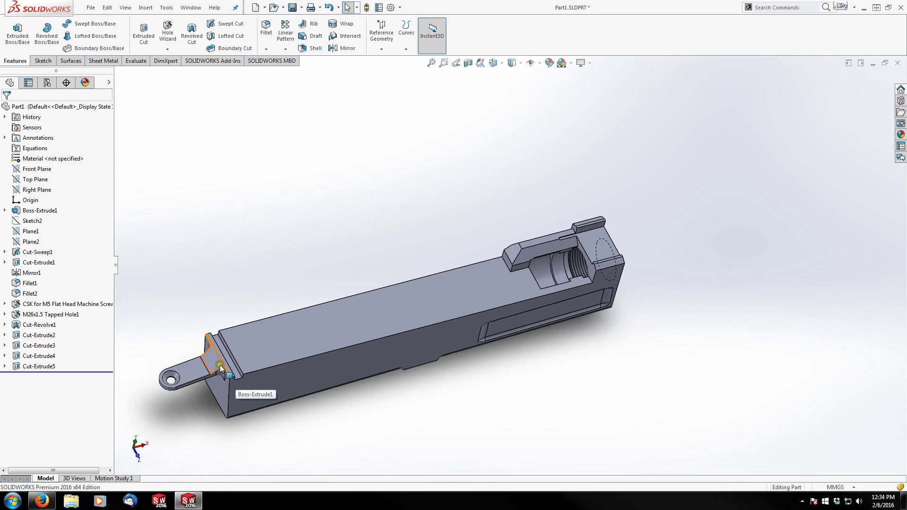
scroll(348, 305, "down", 3)
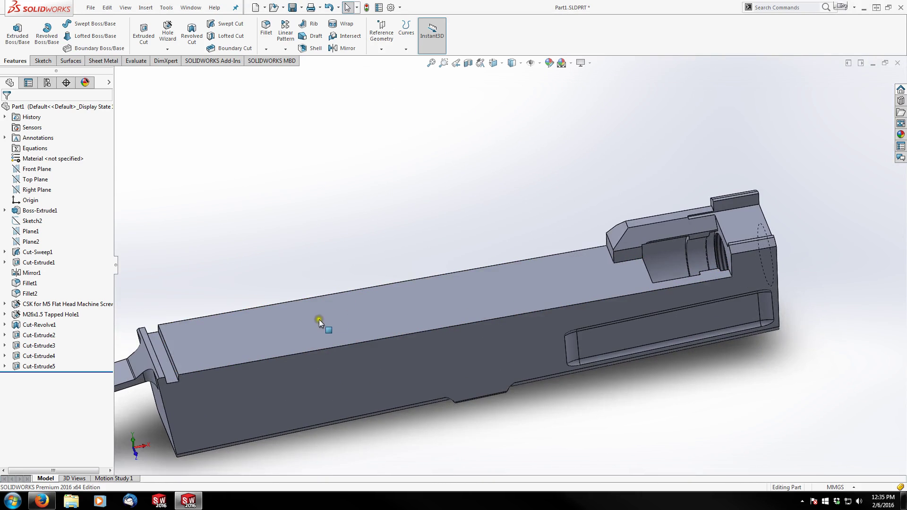
scroll(317, 319, "down", 3)
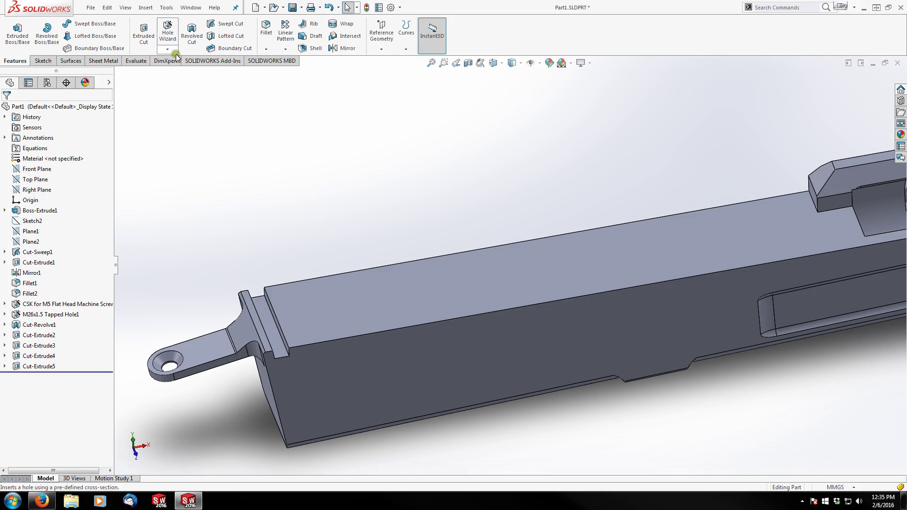
left_click(264, 49)
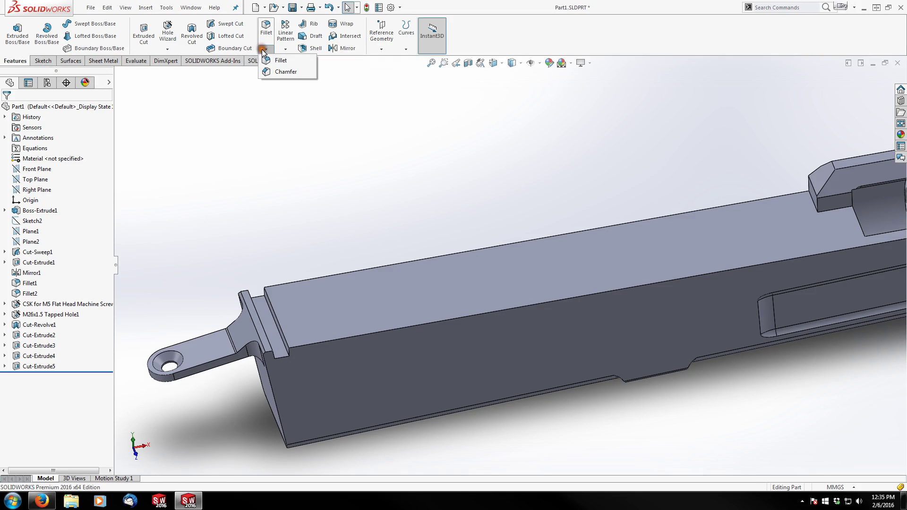
left_click(291, 72)
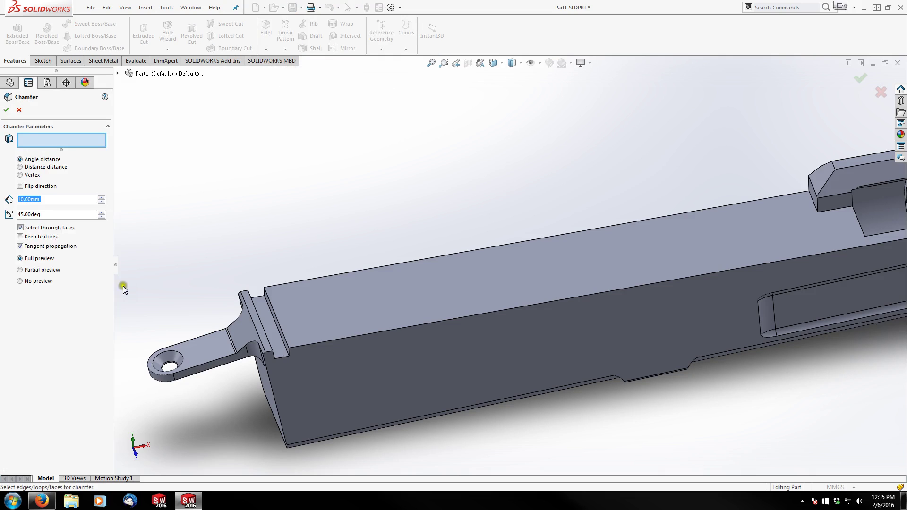
type("0.5")
key("Return")
left_click(328, 339)
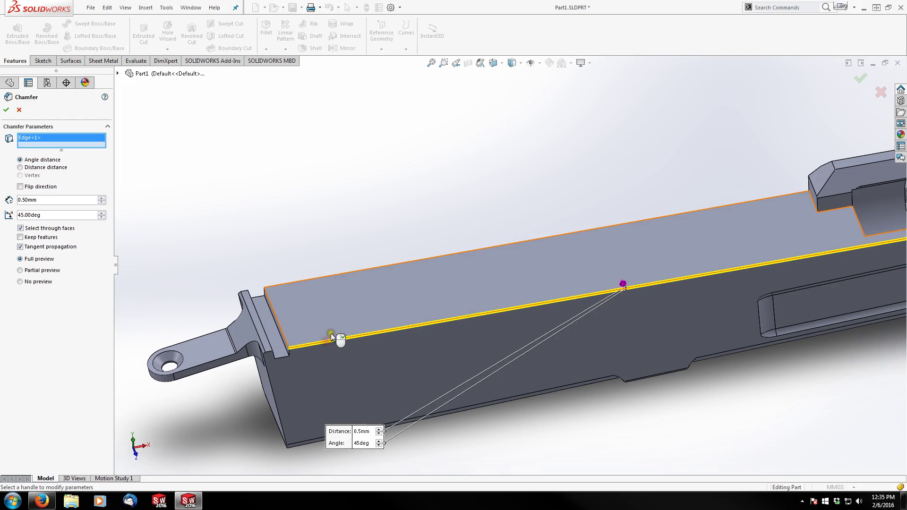
left_click(302, 279)
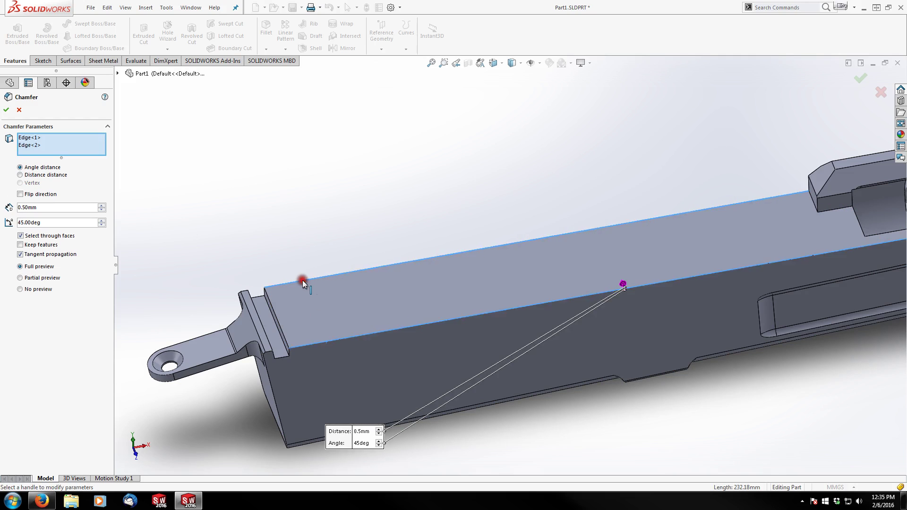
left_click(6, 109)
left_click(455, 187)
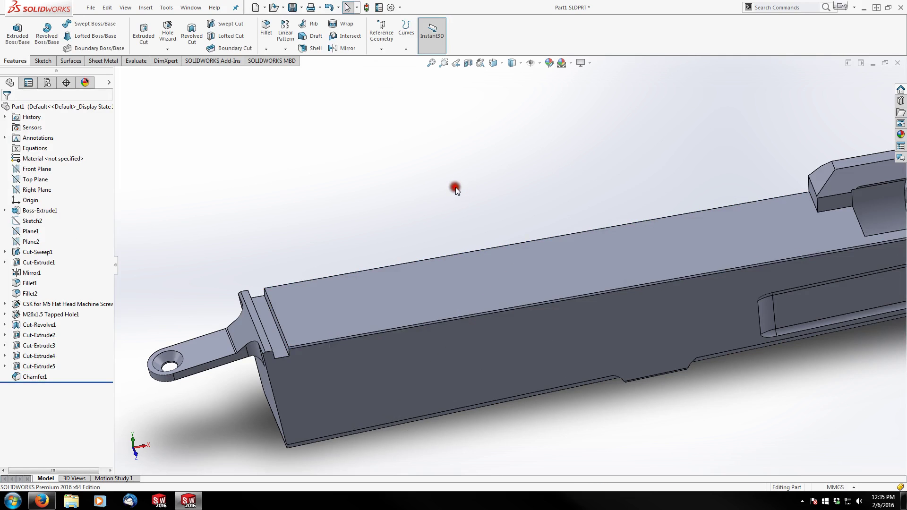
- Chamfer the short edges at both ends of the narrow cross rib beside the lug by 2.5 mm at 45 degrees
scroll(665, 213, "up", 2)
scroll(680, 217, "down", 2)
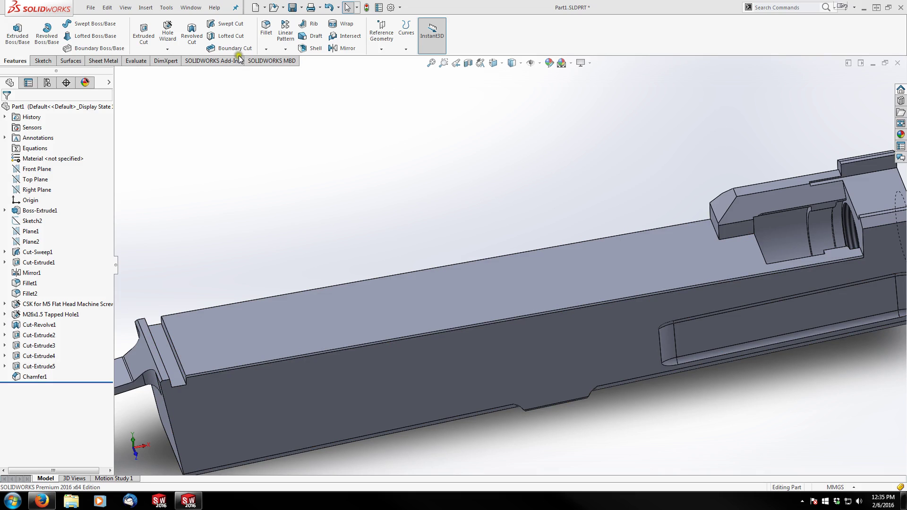
left_click(266, 49)
left_click(283, 73)
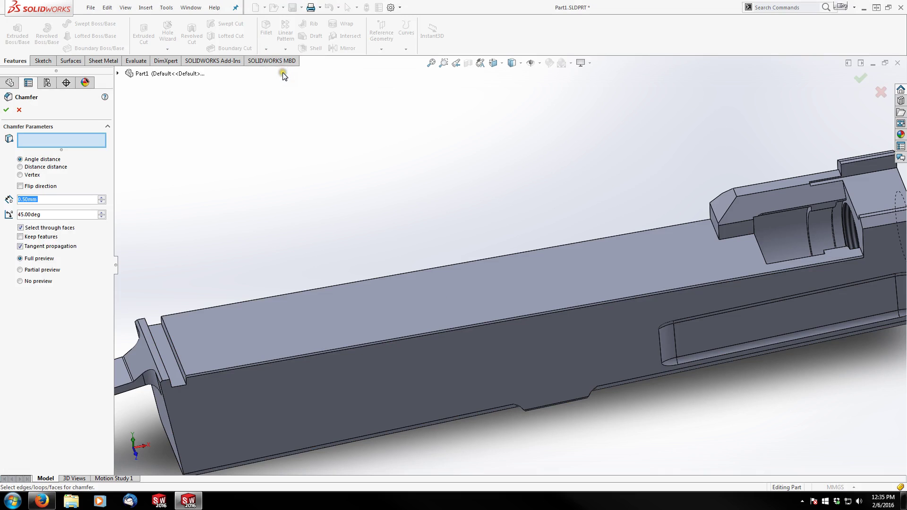
type("2.5")
key("Return")
scroll(208, 289, "up", 1)
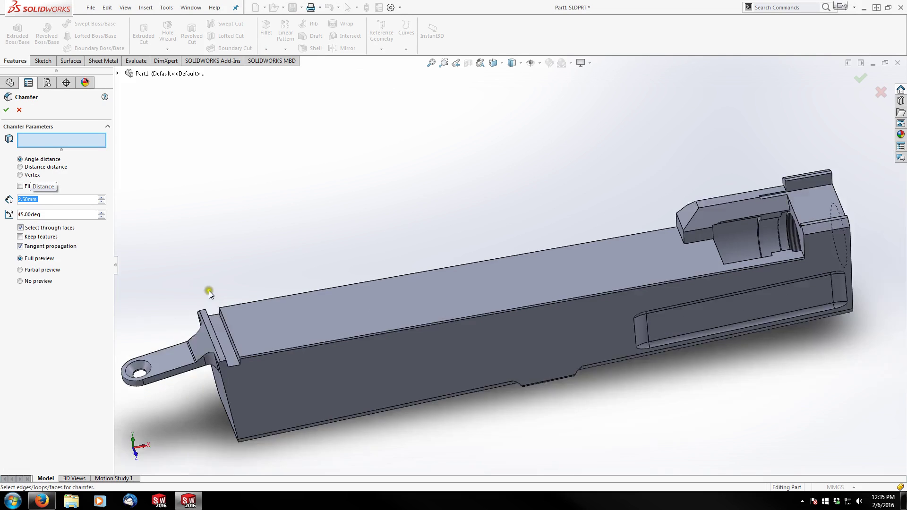
scroll(247, 320, "down", 4)
left_click(265, 316)
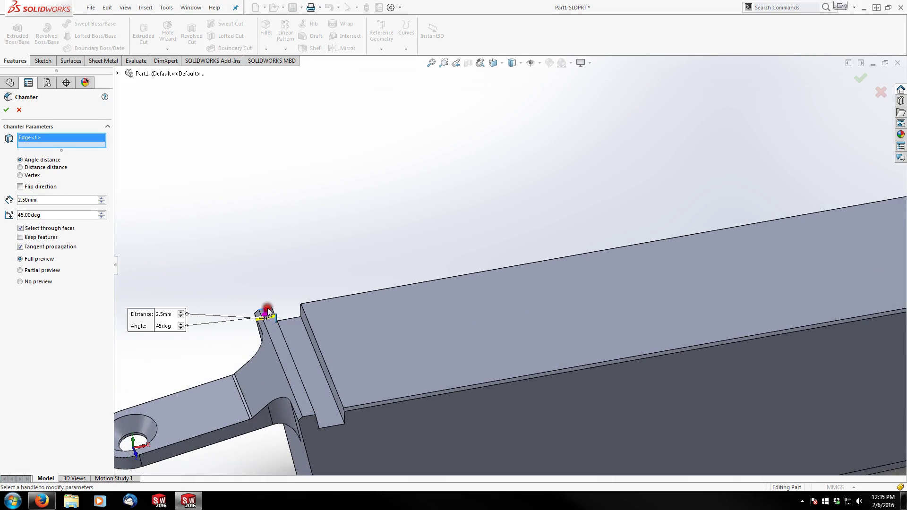
left_click(314, 419)
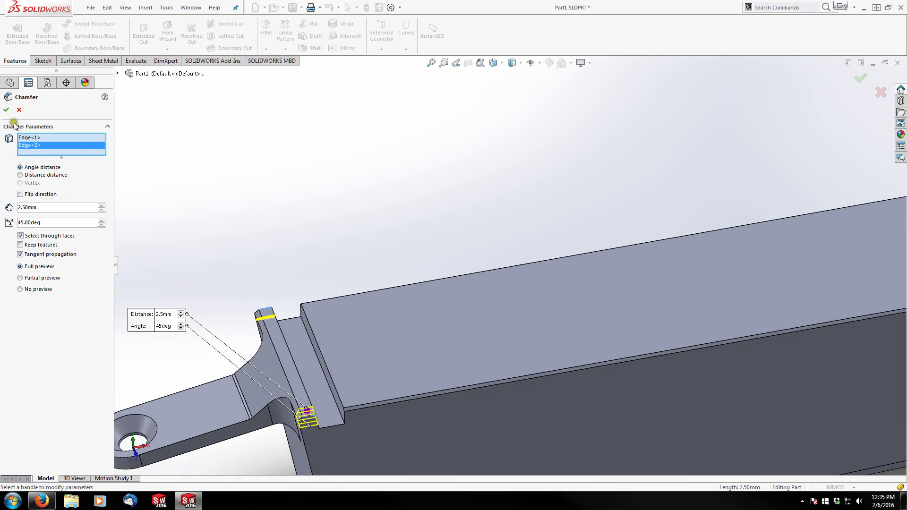
right_click(263, 179)
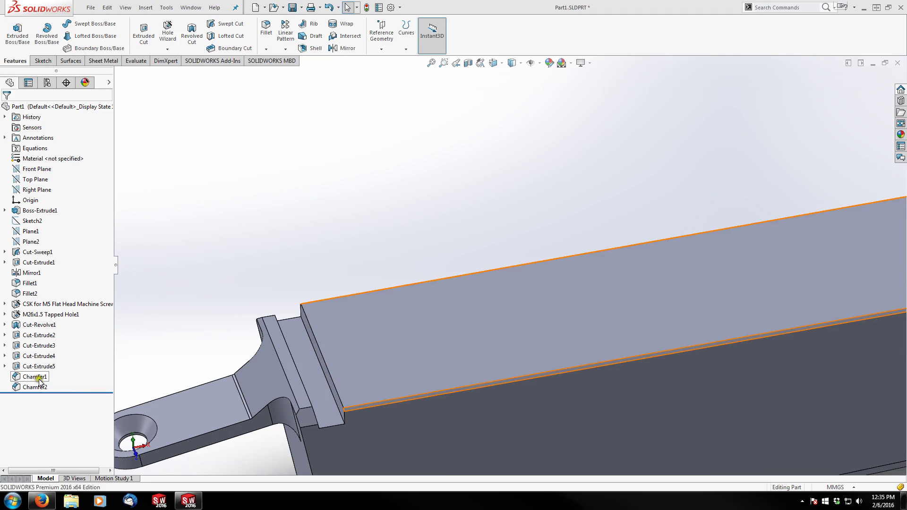
- Reorder the feature history so the 0.5 mm chamfer comes after the 2.5 mm chamfer
left_click_drag(39, 379, 38, 390)
left_click(166, 255)
scroll(197, 283, "up", 1)
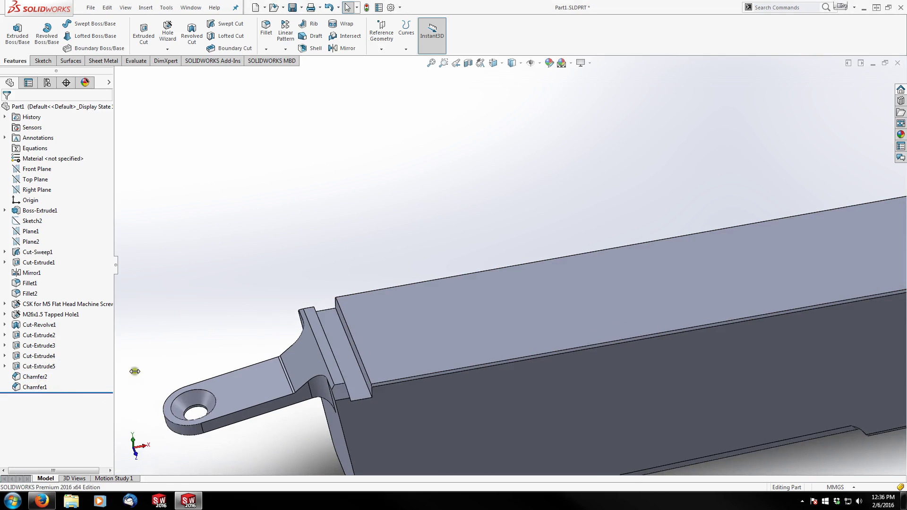
- Add the short rib-side edges and the bottom outline of the lug-end face to the existing 0.5 mm body chamfer
right_click(42, 388)
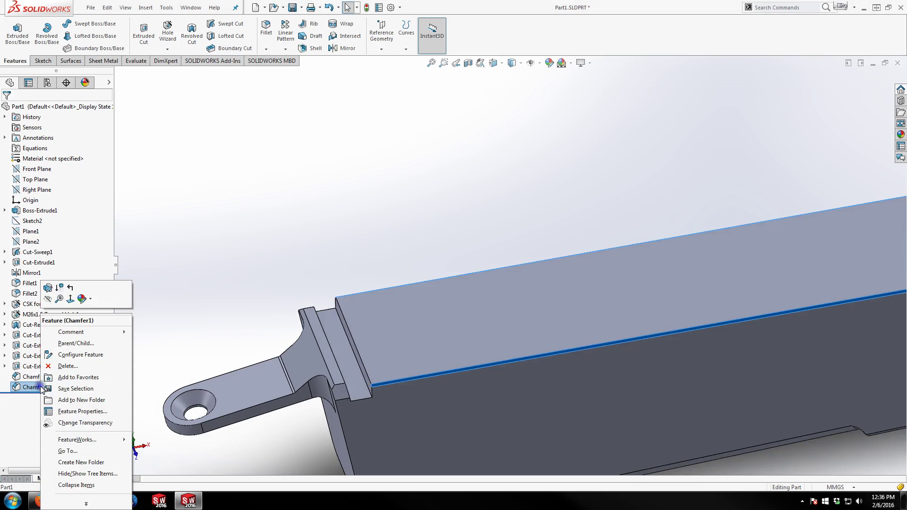
left_click(47, 287)
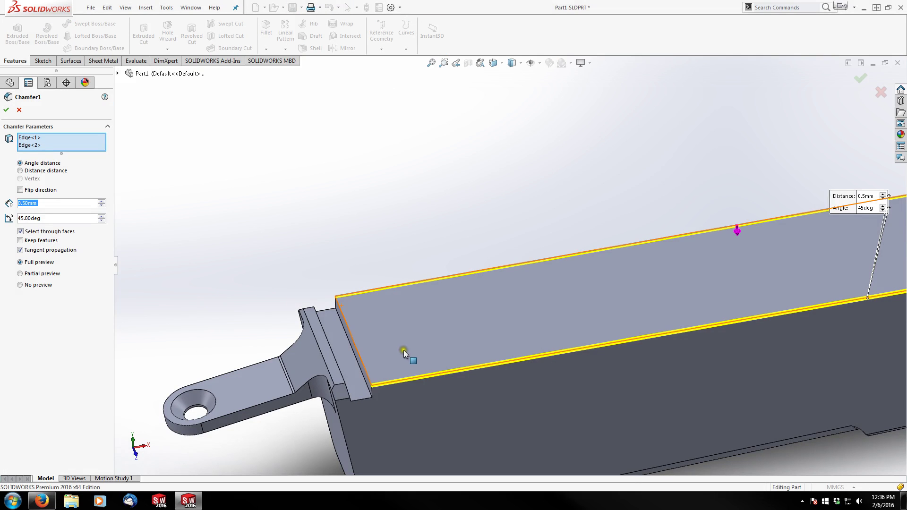
scroll(440, 392, "up", 3)
scroll(455, 390, "down", 8)
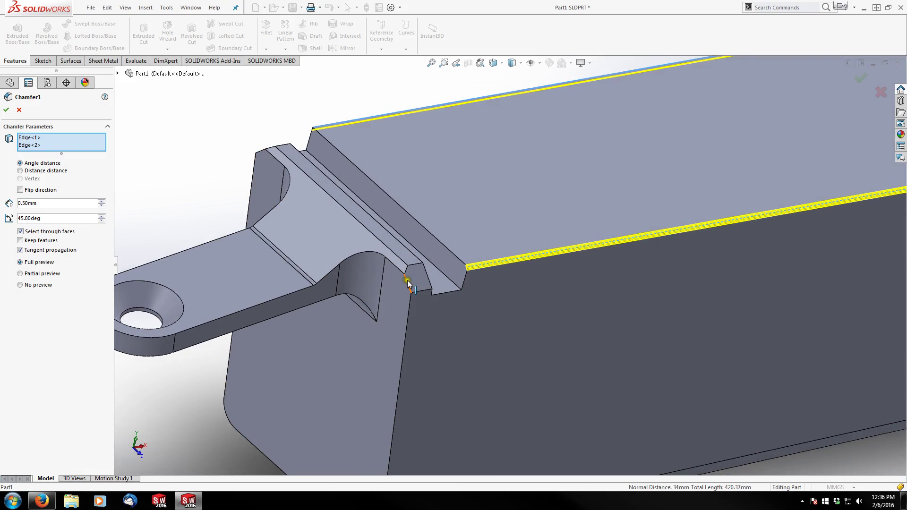
left_click(407, 280)
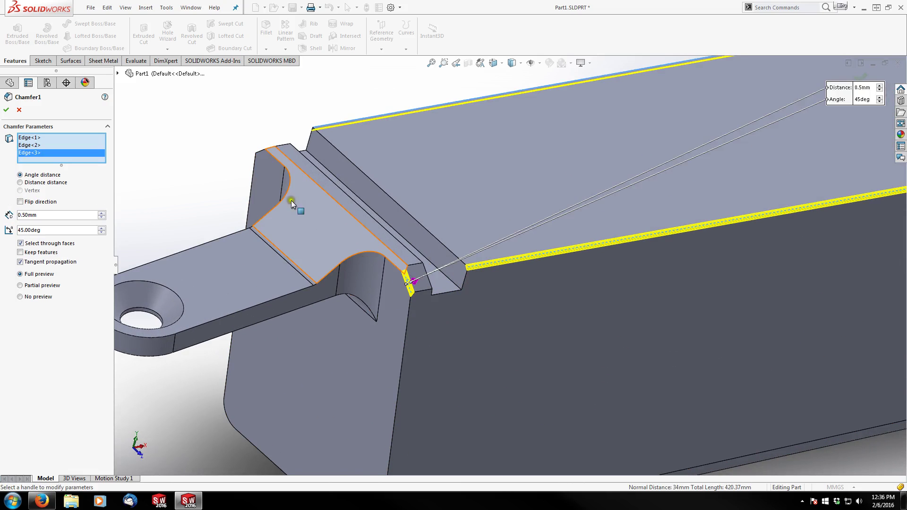
left_click(262, 150)
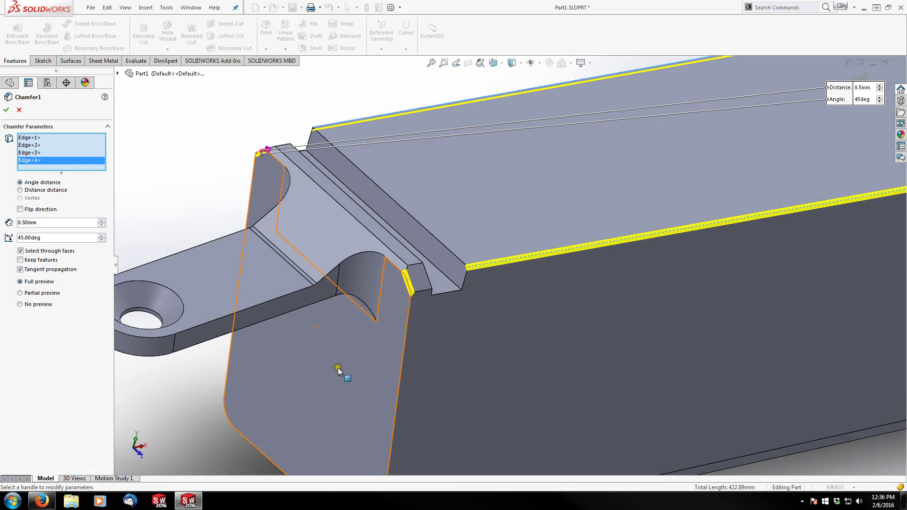
scroll(339, 368, "up", 2)
left_click(338, 396)
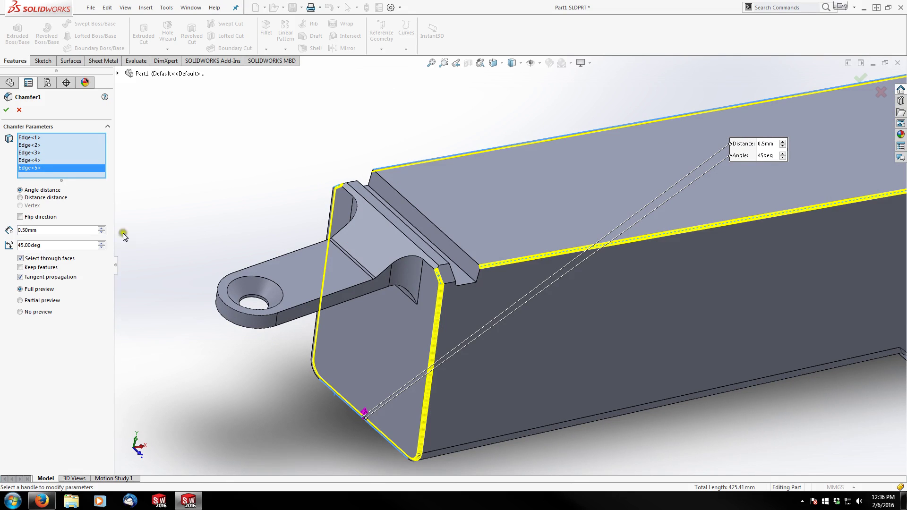
left_click(6, 110)
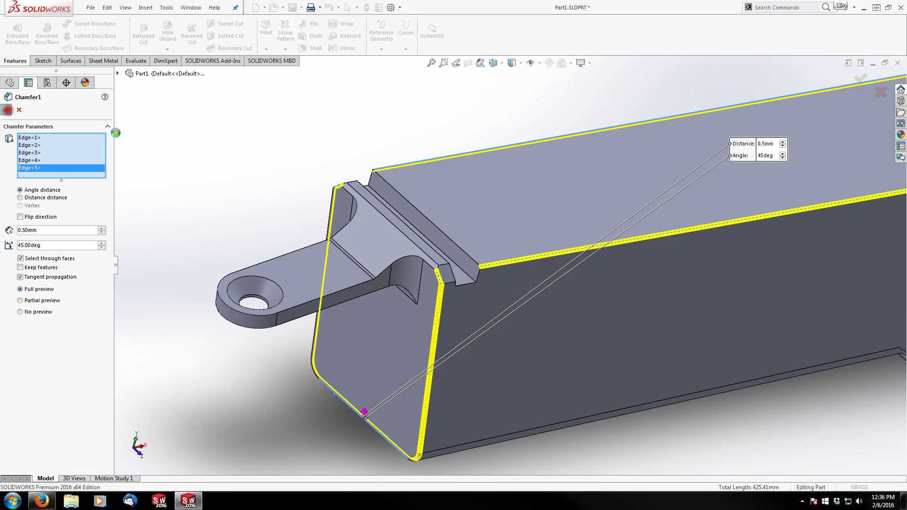
left_click(219, 158)
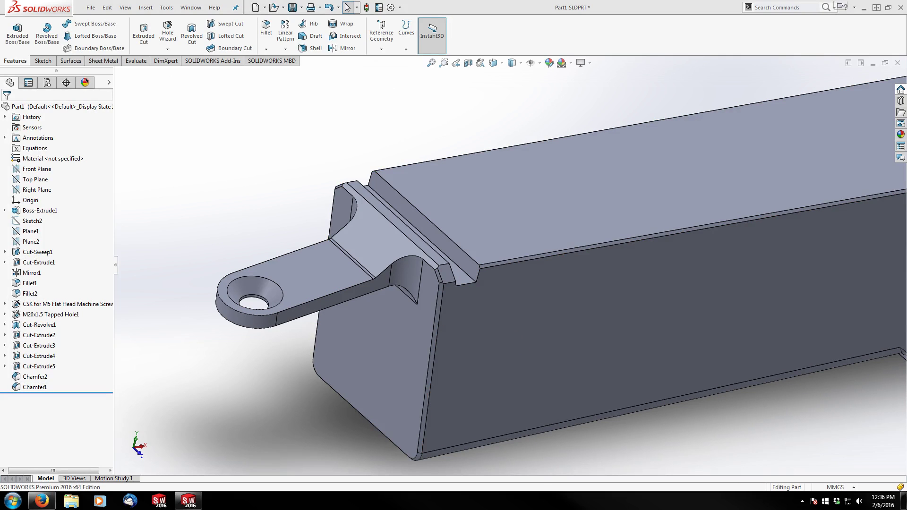
left_click(310, 155)
- Set up a 4 mm fillet on the opening's inner corner edges and the end edge of the narrow step beside it
scroll(693, 182, "up", 5)
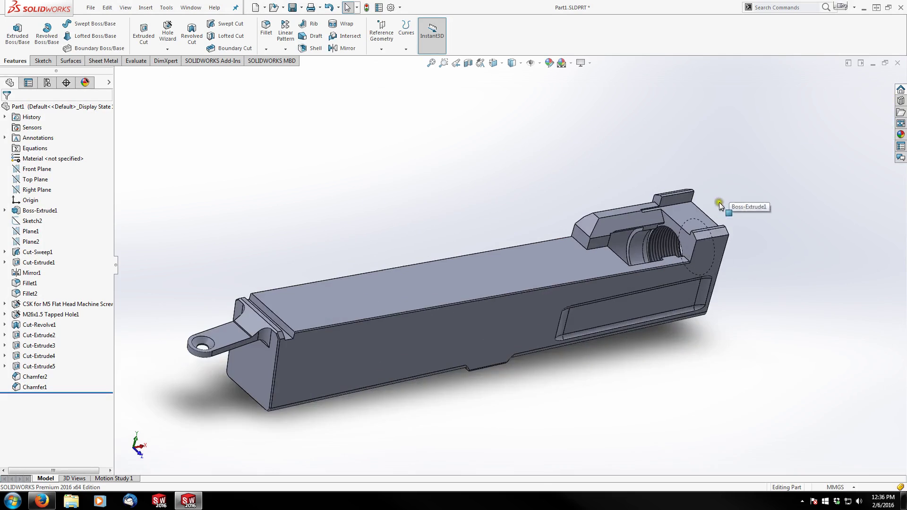
scroll(671, 226, "down", 5)
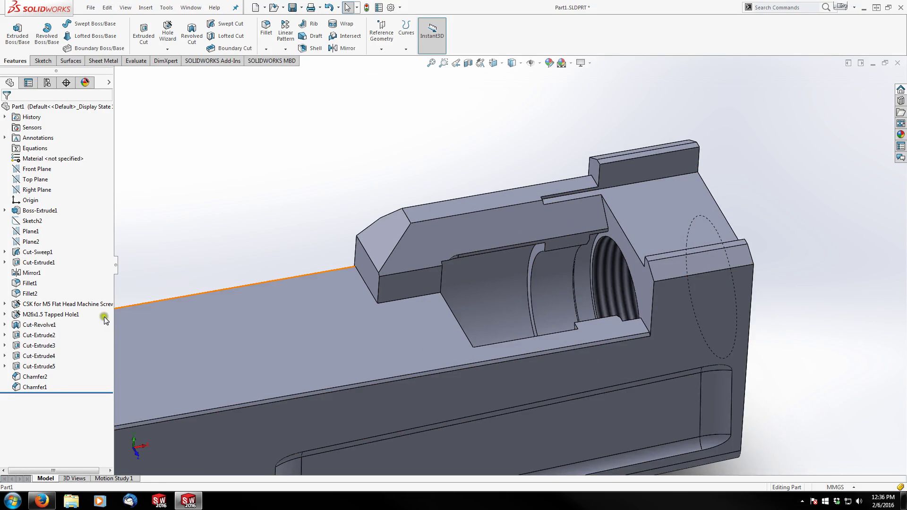
left_click(165, 185)
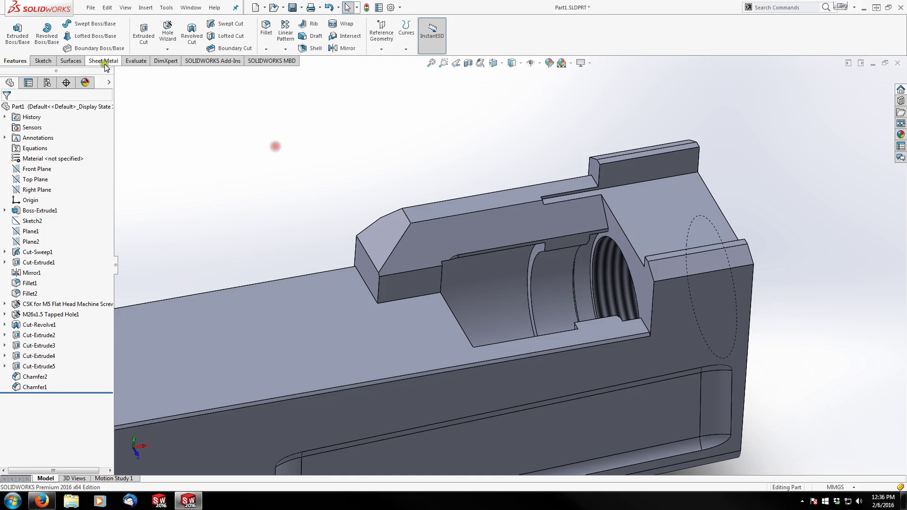
left_click(264, 38)
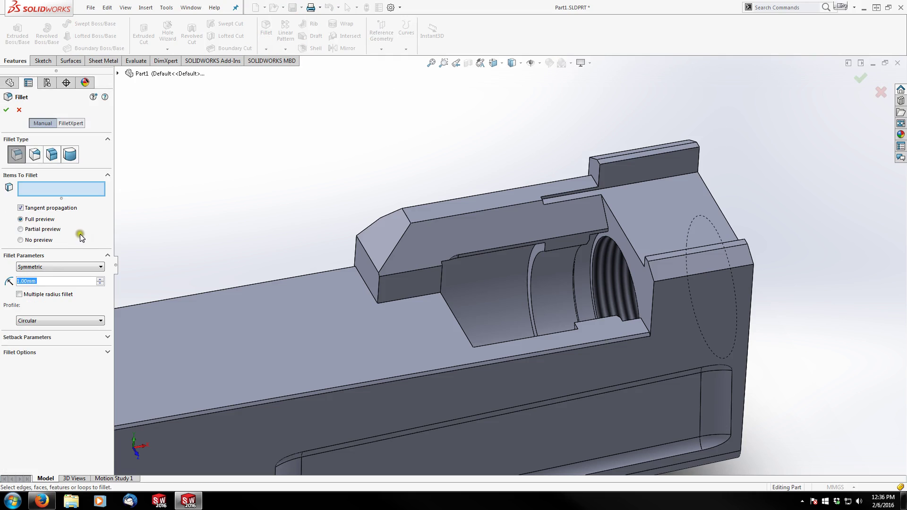
scroll(577, 239, "down", 3)
left_click(568, 234)
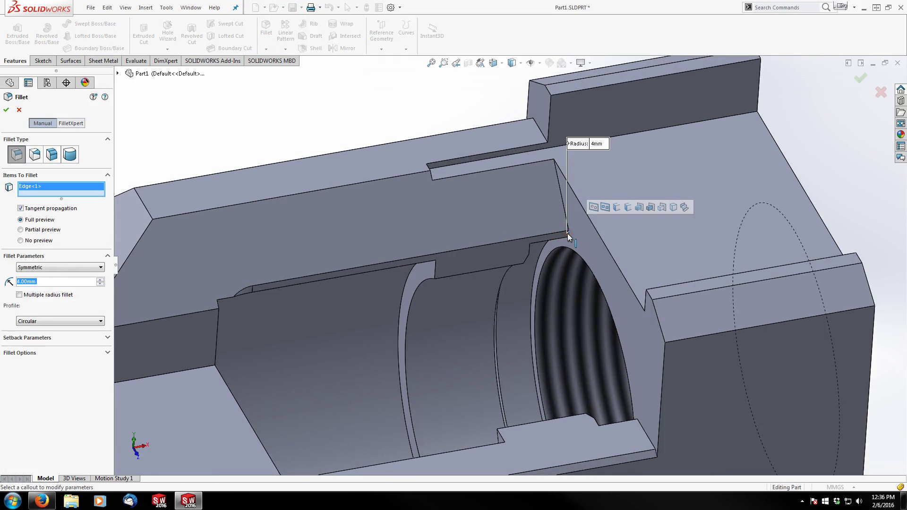
left_click(563, 202)
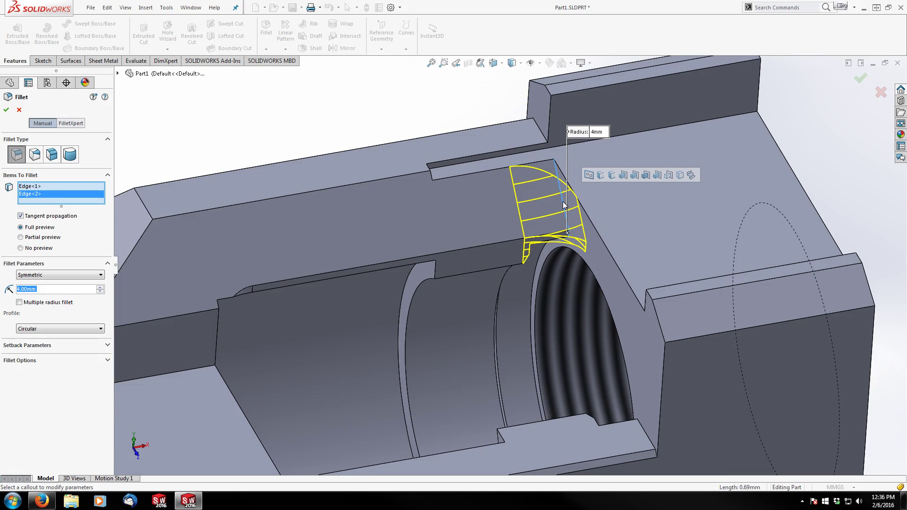
middle_click_drag(456, 173, 442, 176)
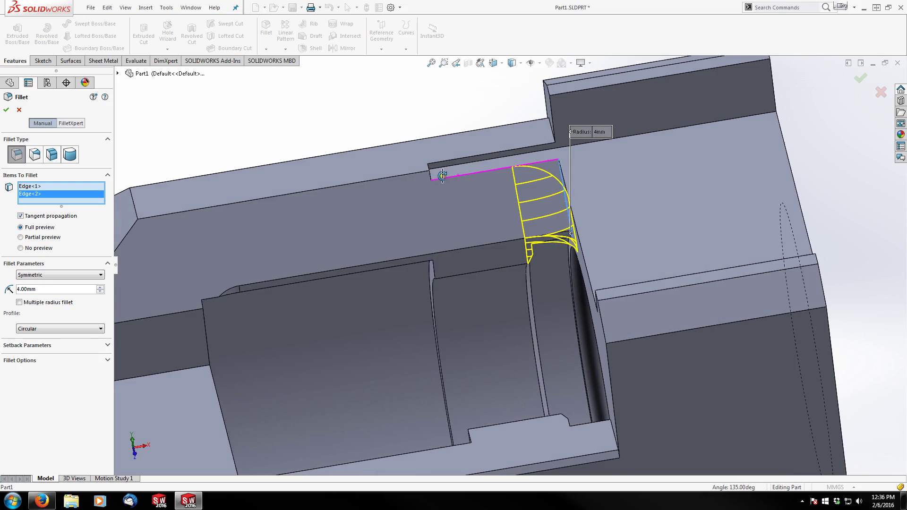
scroll(442, 176, "down", 3)
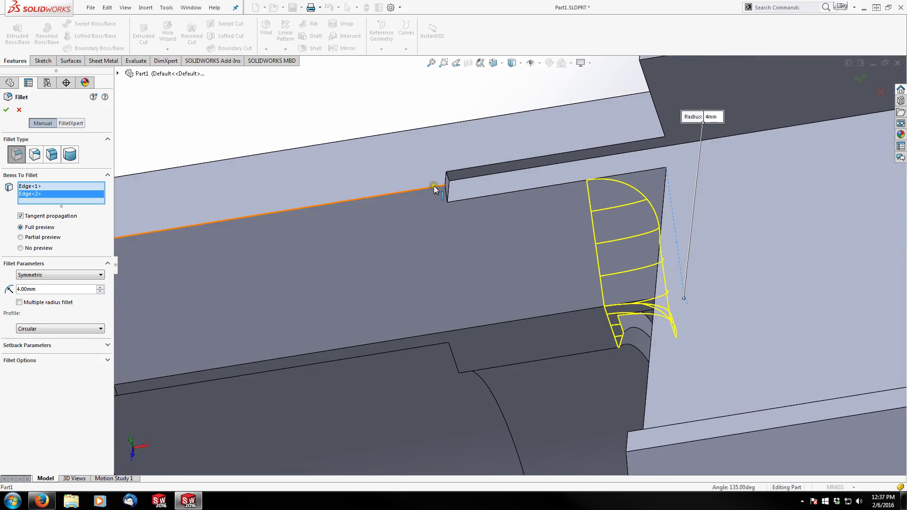
left_click(448, 194)
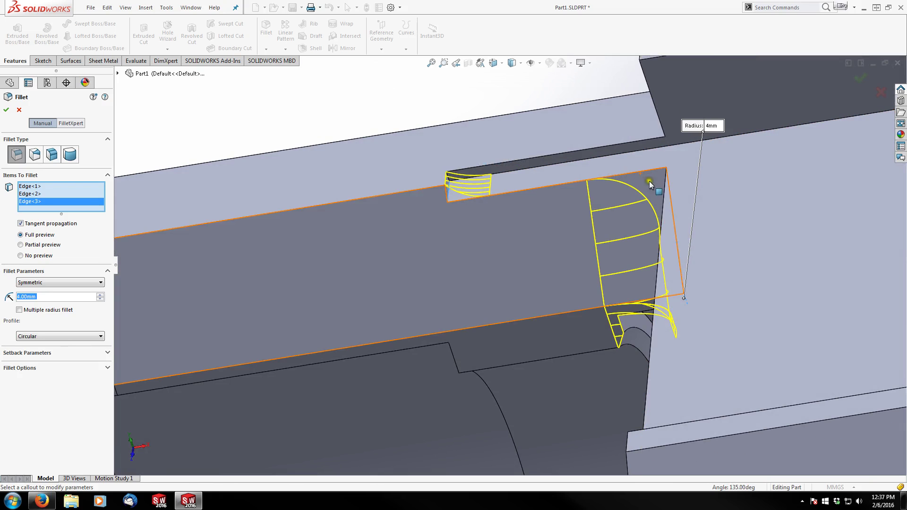
- Include the outer upper edges of both end rails in the 4 mm fillet and apply it
scroll(690, 278, "up", 3)
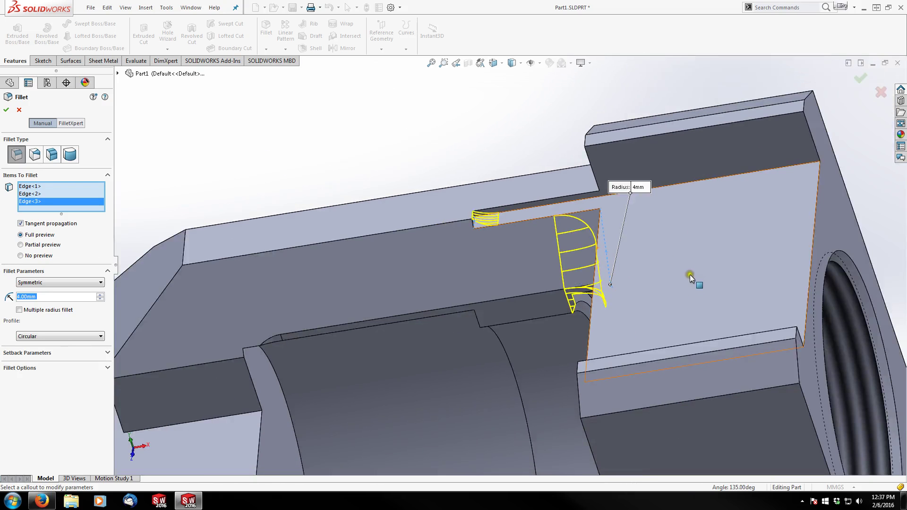
left_click(633, 410)
middle_click_drag(582, 235, 674, 227)
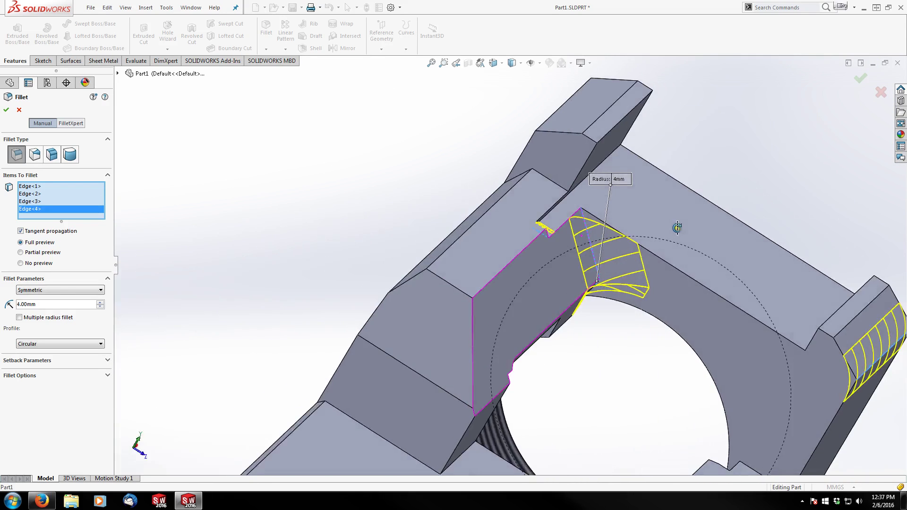
left_click(541, 126)
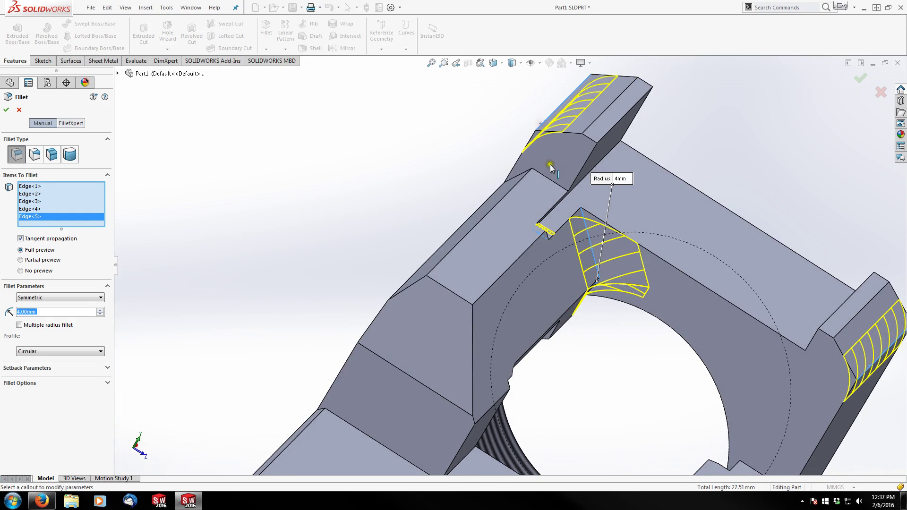
scroll(520, 264, "up", 4)
middle_click_drag(589, 255, 529, 253)
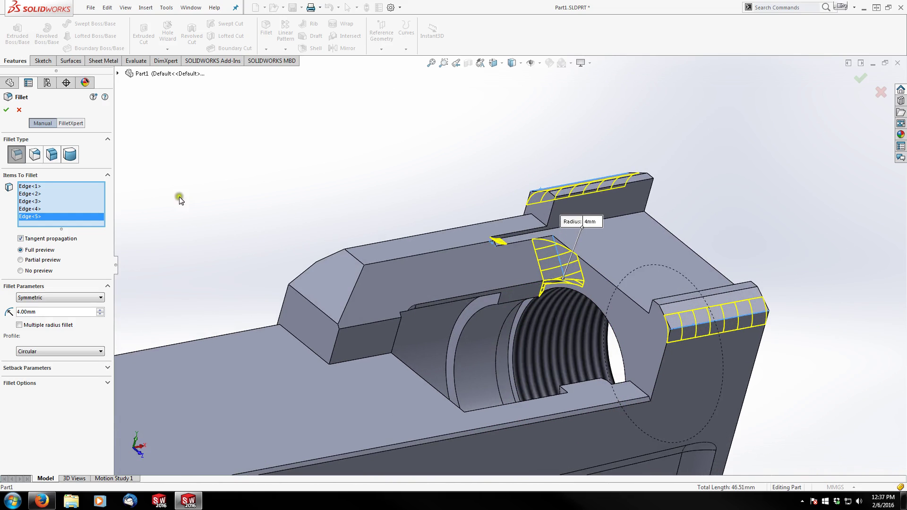
left_click(6, 110)
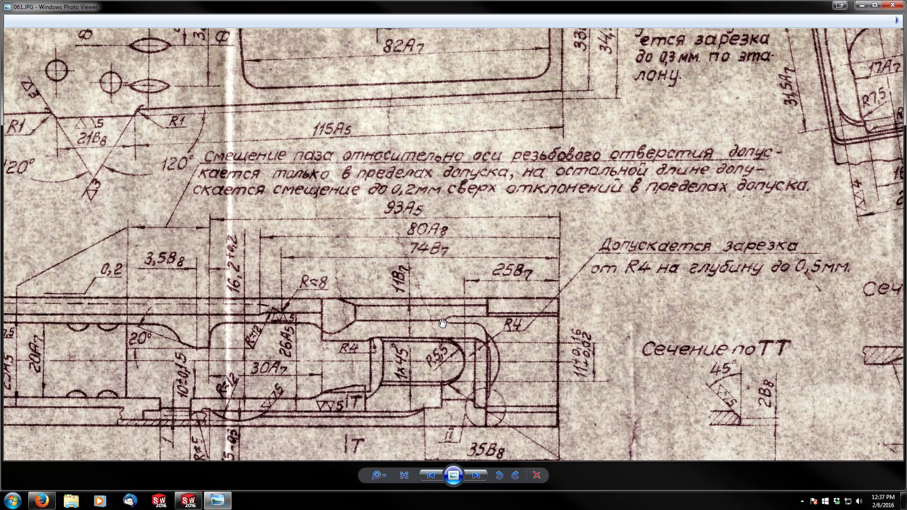
- Examine the end views and cross-sections in the reference drawing for remaining radii, and return to the part in SOLIDWORKS
mouse_move(574, 172)
left_mouse_down()
mouse_move(548, 219)
mouse_move(442, 270)
mouse_move(331, 298)
left_mouse_up()
left_click_drag(660, 217, 405, 273)
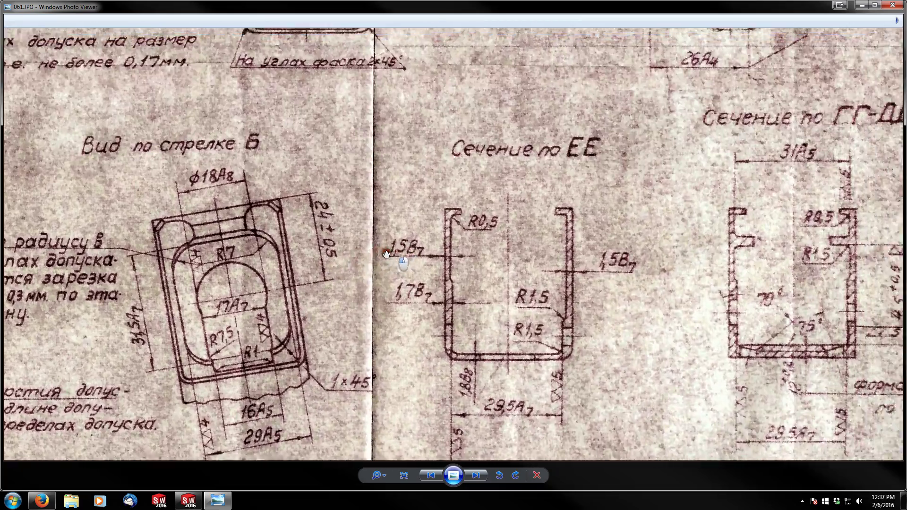
left_click_drag(520, 217, 272, 236)
mouse_move(508, 251)
left_mouse_down()
mouse_move(563, 375)
mouse_move(655, 498)
left_mouse_up()
left_click_drag(498, 222, 523, 289)
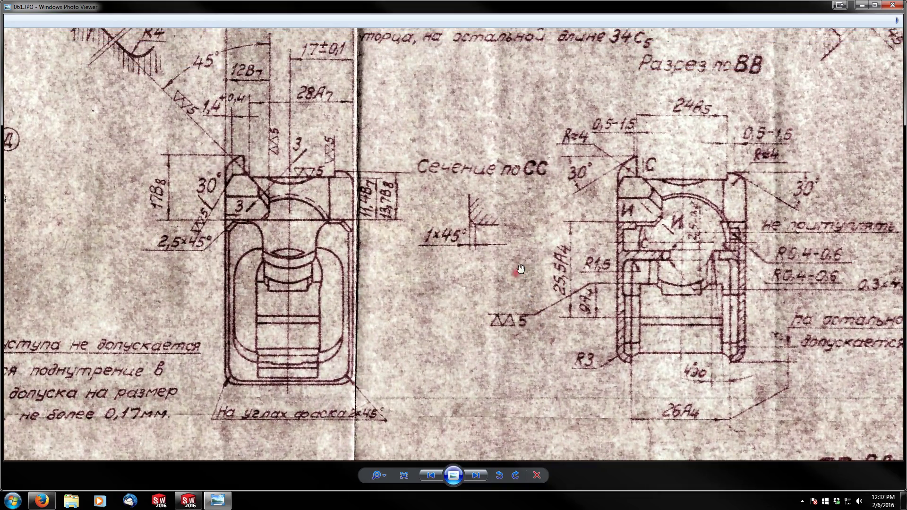
left_click(727, 182)
left_click(189, 502)
left_click(436, 242)
scroll(435, 242, "up", 2)
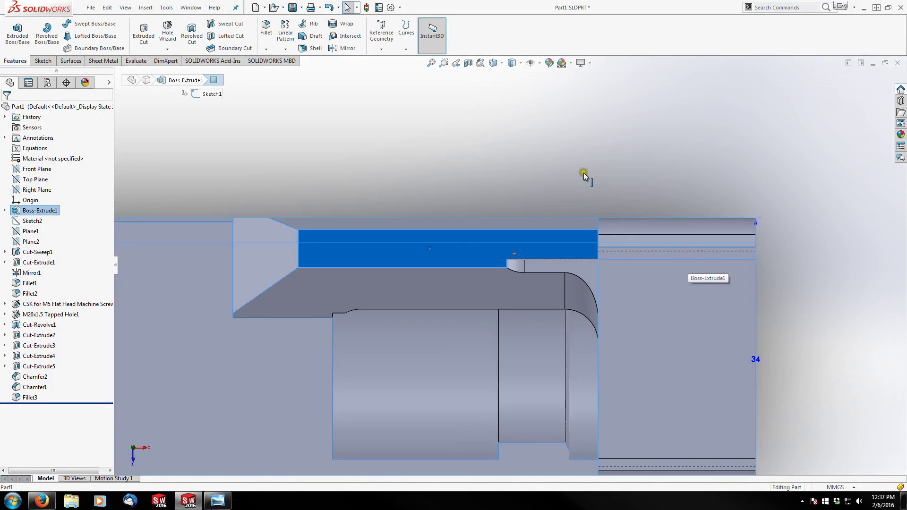
left_click(582, 171)
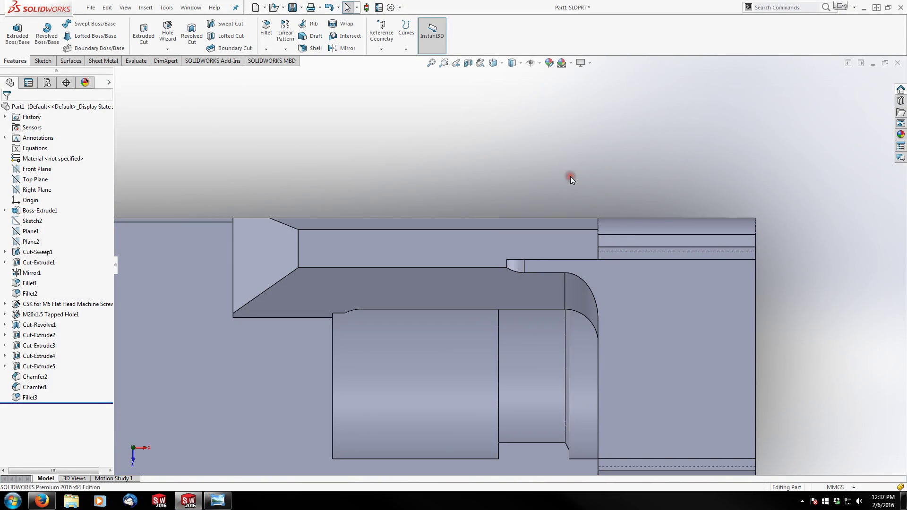
- Fillet the two inner edges where the raised section meets the end face of the taller rail with a 1.5 mm radius
scroll(512, 270, "up", 3)
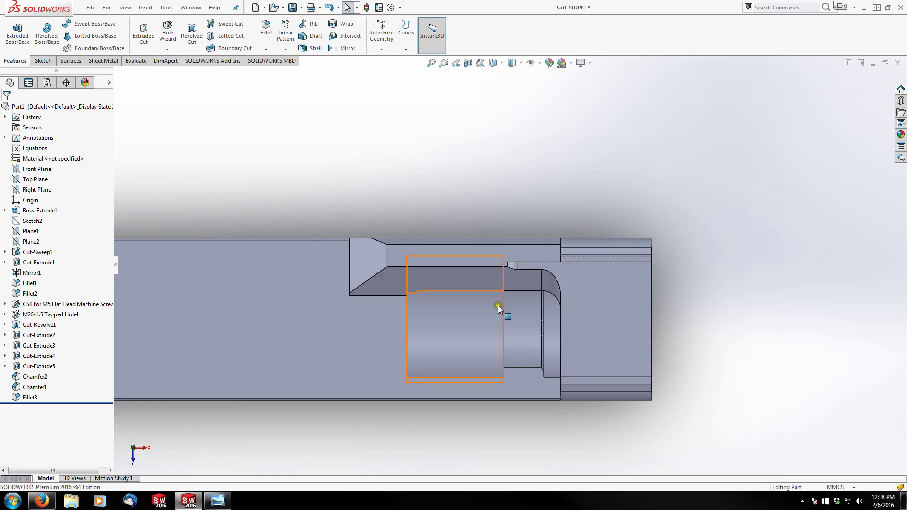
middle_click_drag(502, 314, 506, 191)
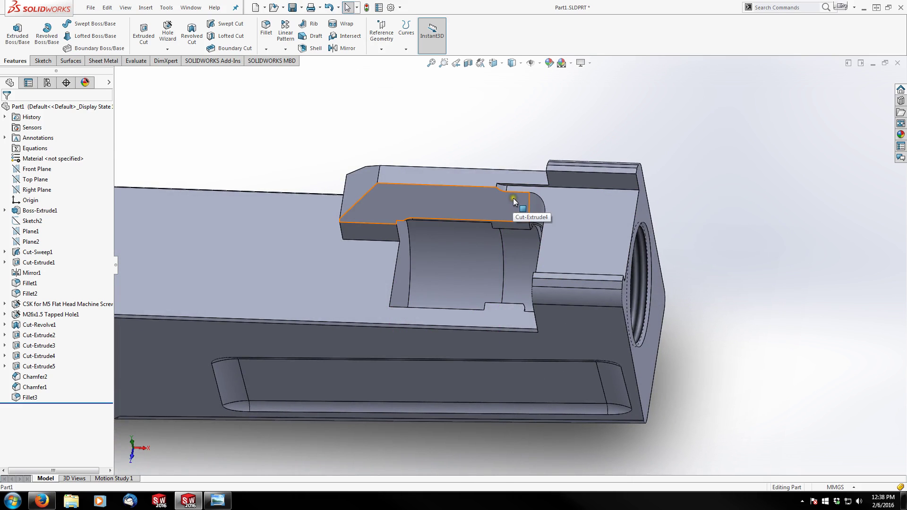
scroll(518, 197, "down", 2)
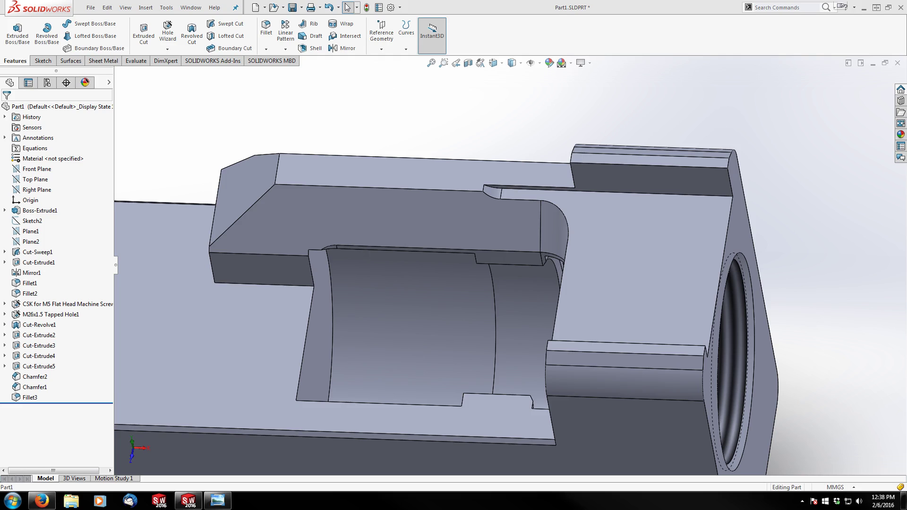
middle_click_drag(540, 171, 563, 175)
scroll(557, 164, "down", 3)
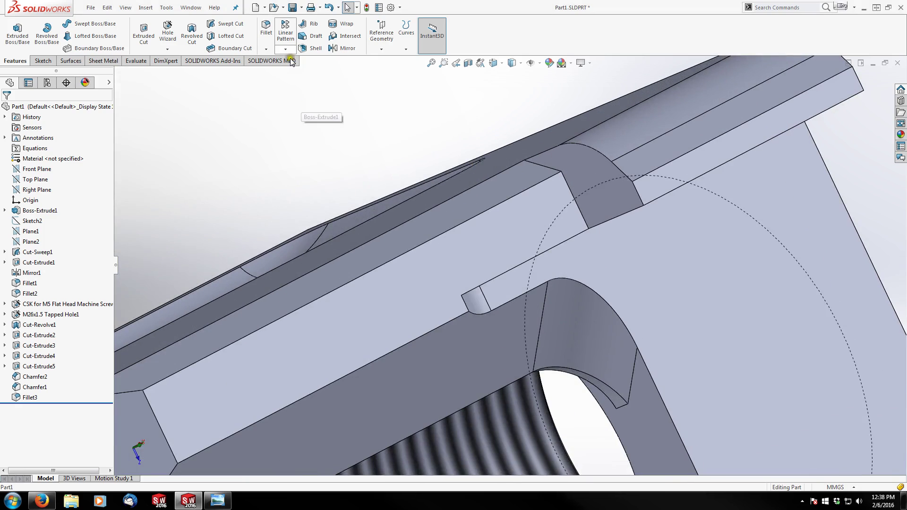
left_click(271, 29)
type("1.5")
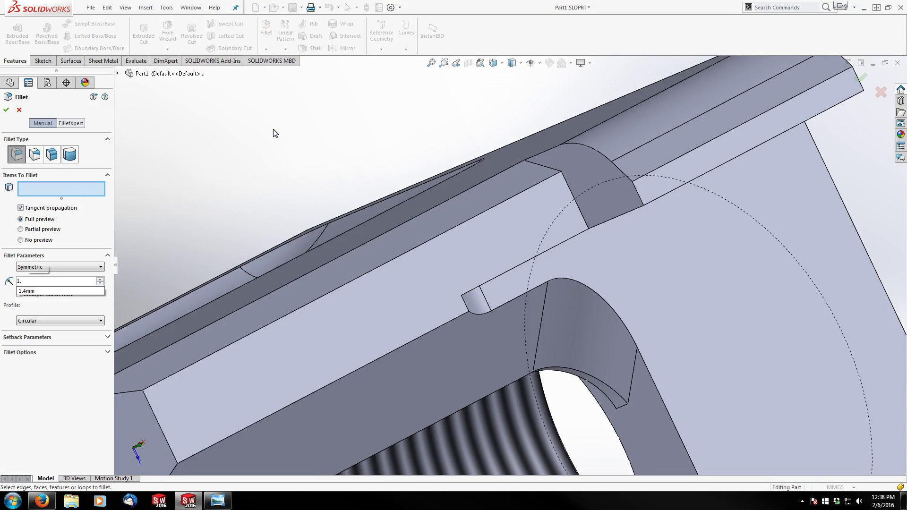
key("Return")
left_click(565, 182)
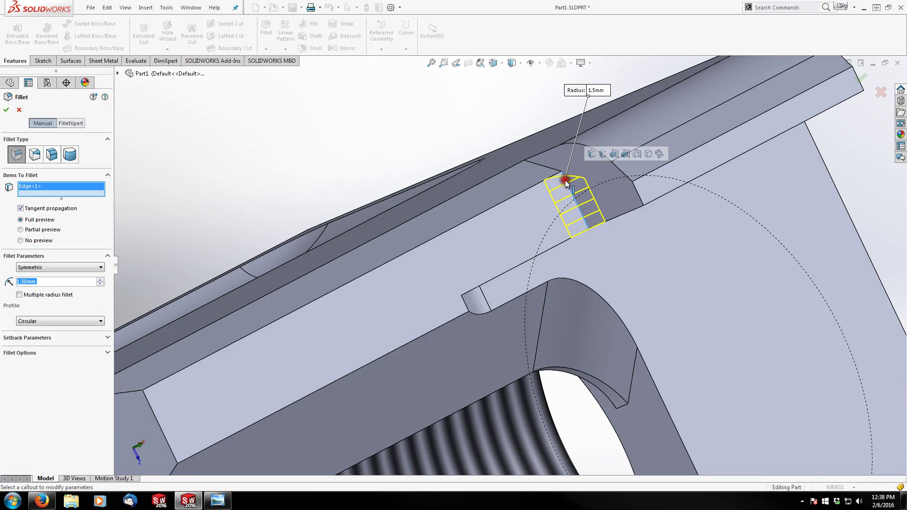
left_click(552, 170)
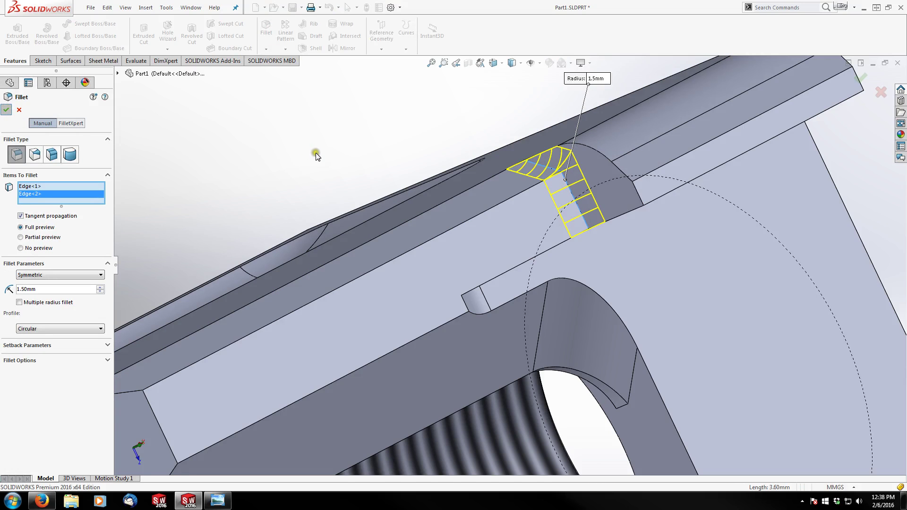
key("Return")
scroll(534, 215, "up", 5)
middle_click_drag(565, 217, 542, 134)
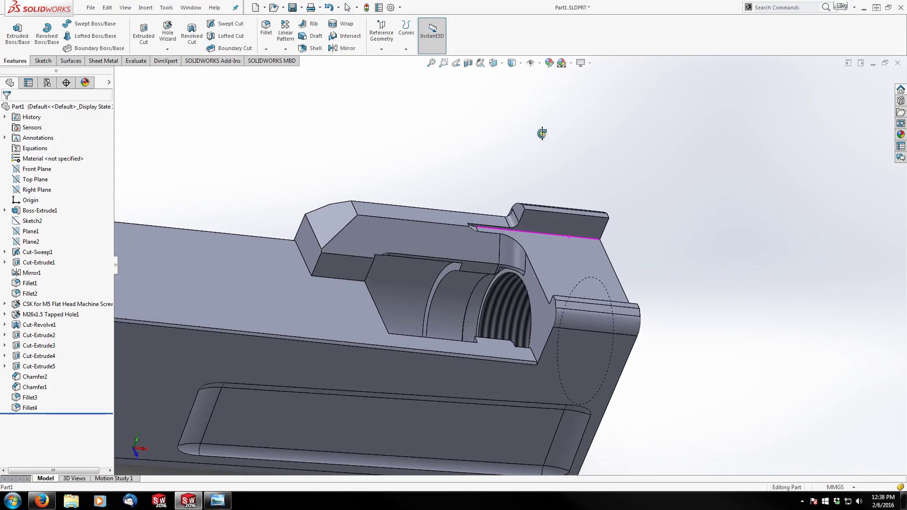
scroll(497, 261, "up", 4)
middle_click_drag(497, 262, 356, 196)
scroll(407, 256, "down", 3)
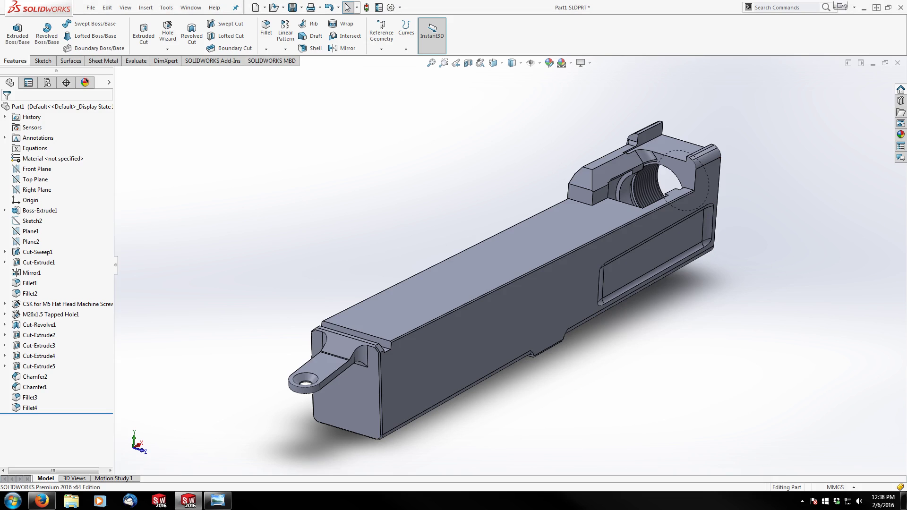
- Examine the threaded end's longitudinal section and the nearby radius details in the reference drawing in Windows Photo Viewer, and return to the part in SOLIDWORKS
left_click(218, 501)
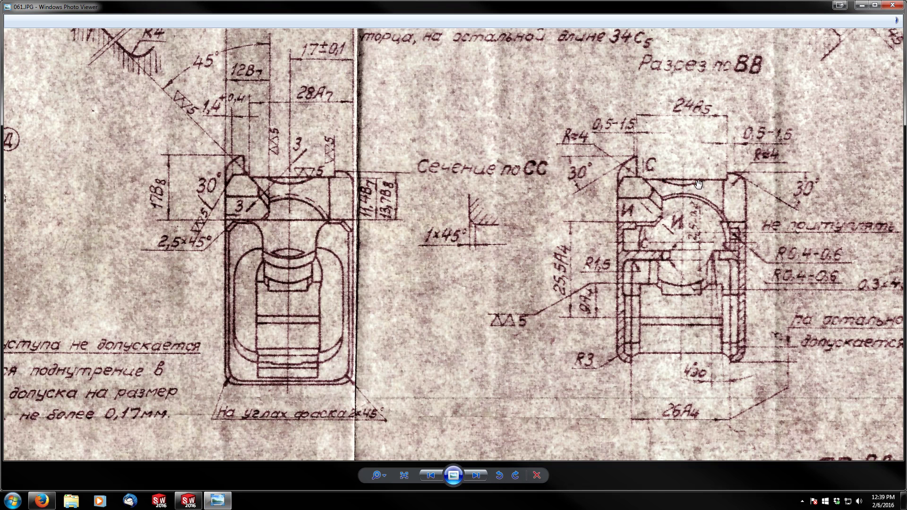
scroll(486, 230, "down", 3)
scroll(487, 230, "down", 2)
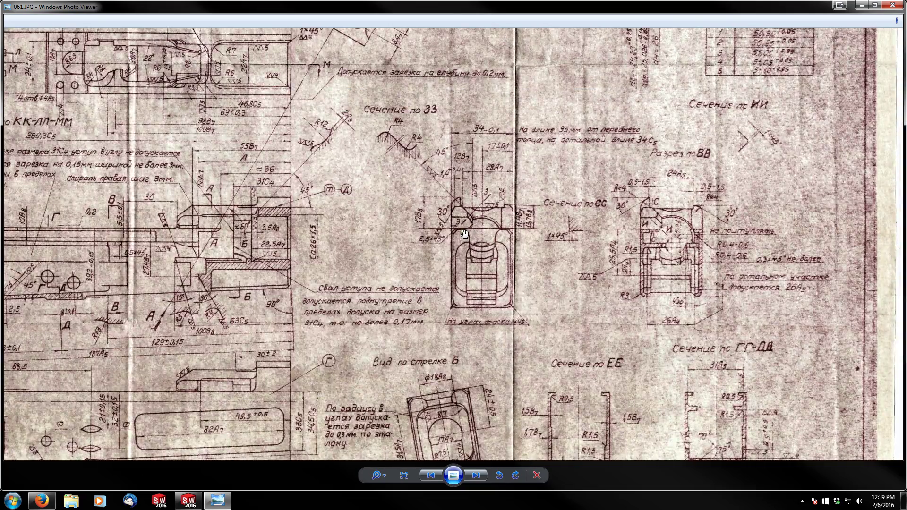
left_click_drag(397, 264, 486, 289)
scroll(495, 221, "up", 2)
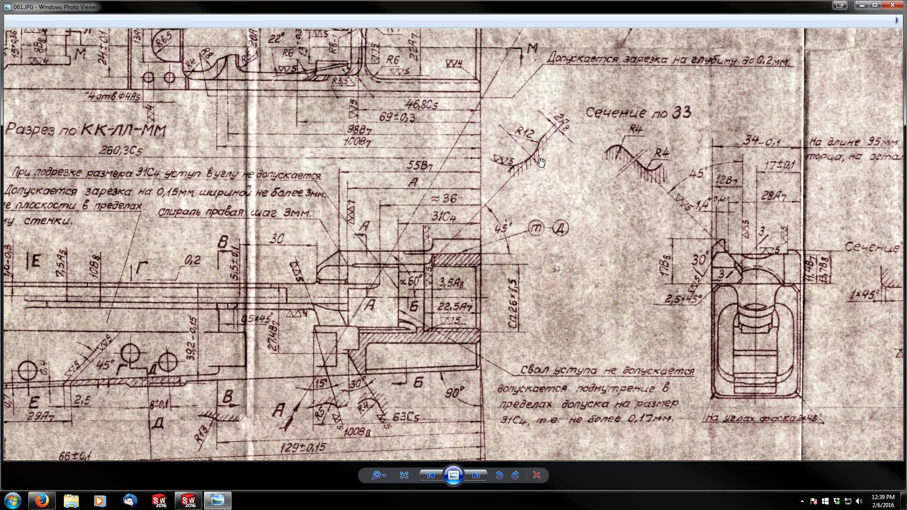
scroll(444, 263, "up", 2)
scroll(449, 255, "up", 3)
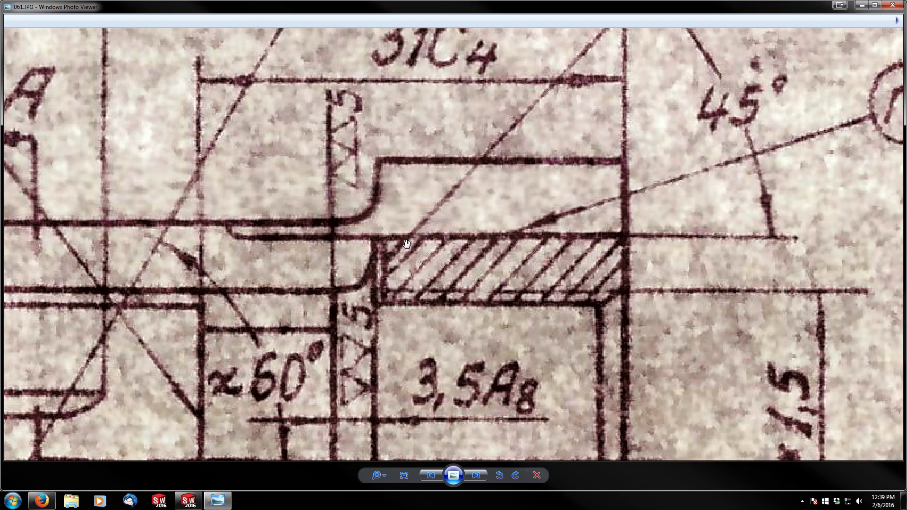
scroll(494, 194, "down", 5)
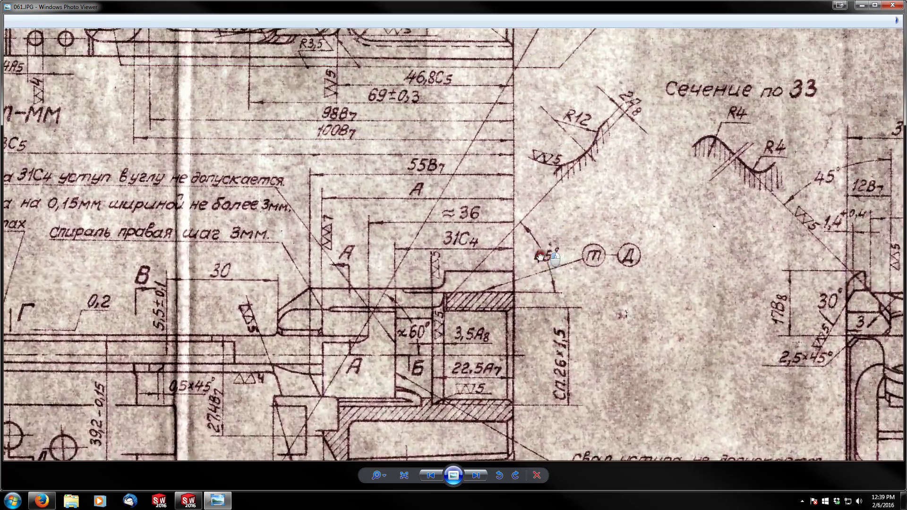
left_click_drag(541, 257, 504, 306)
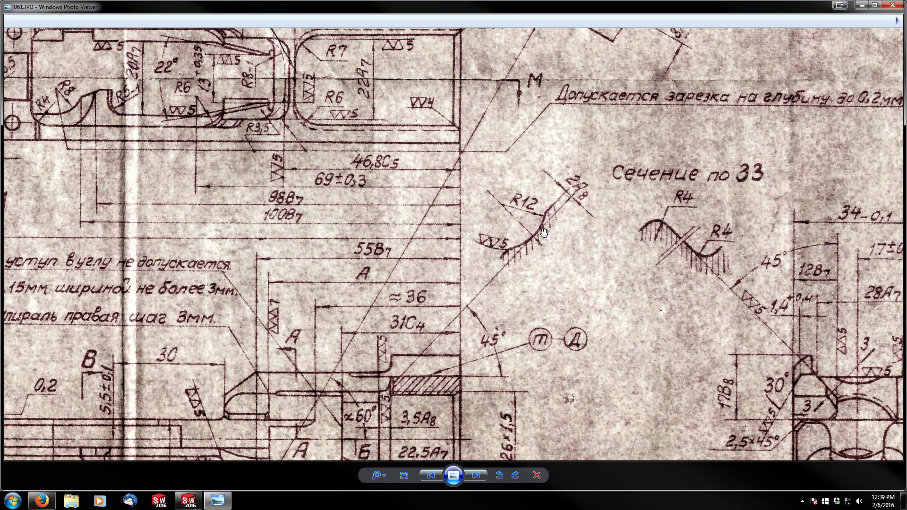
left_click(189, 501)
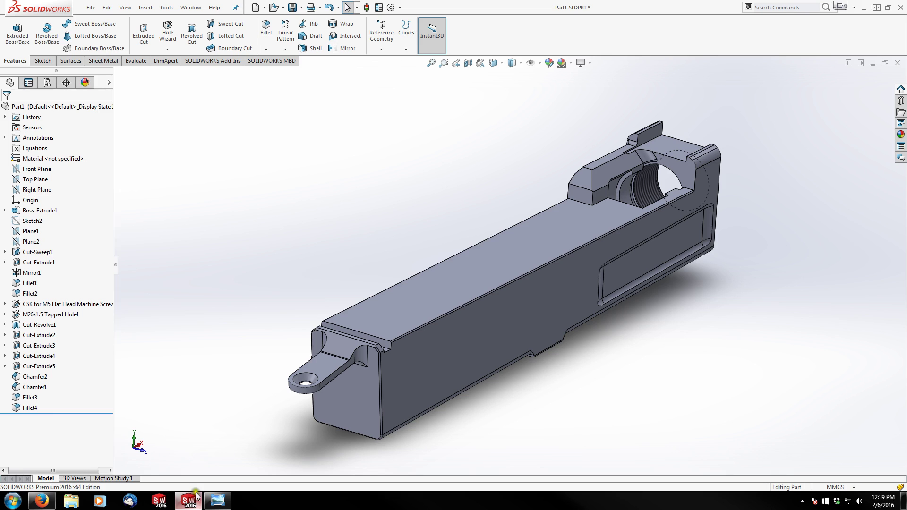